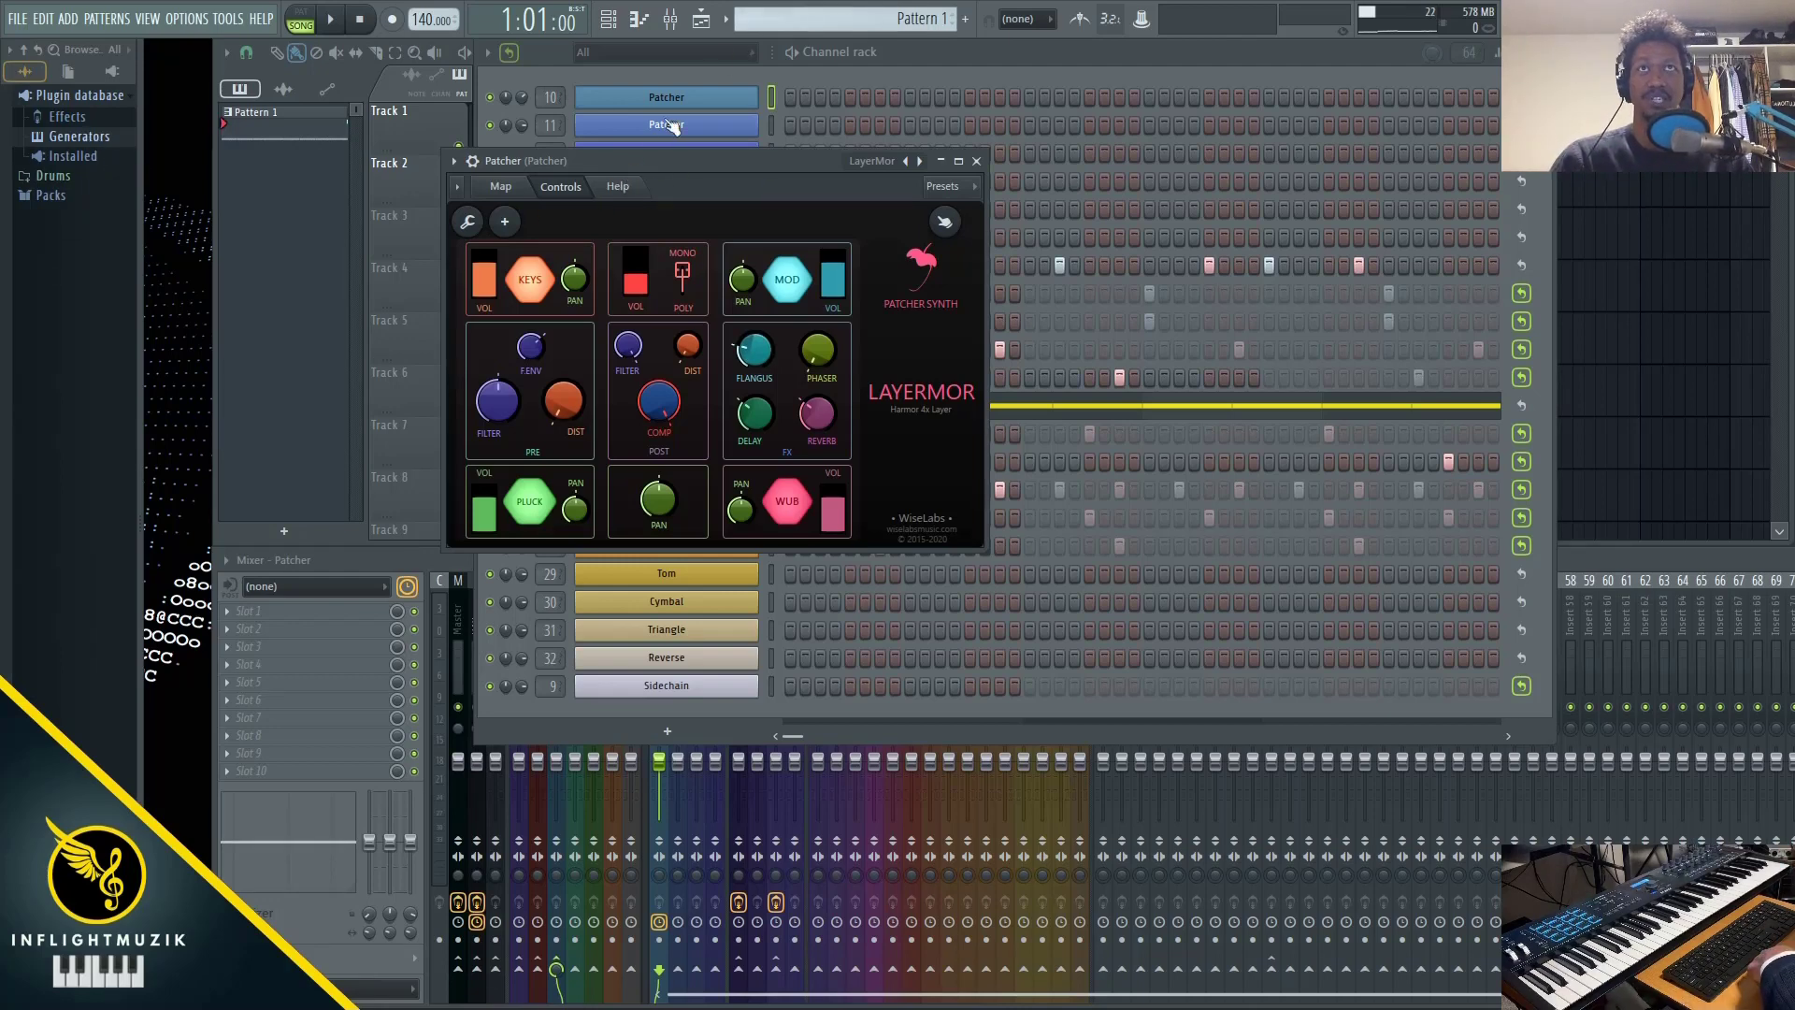
Load the LayerMor preset from Patcher's X WiseLabs preset collection
left_click(871, 160)
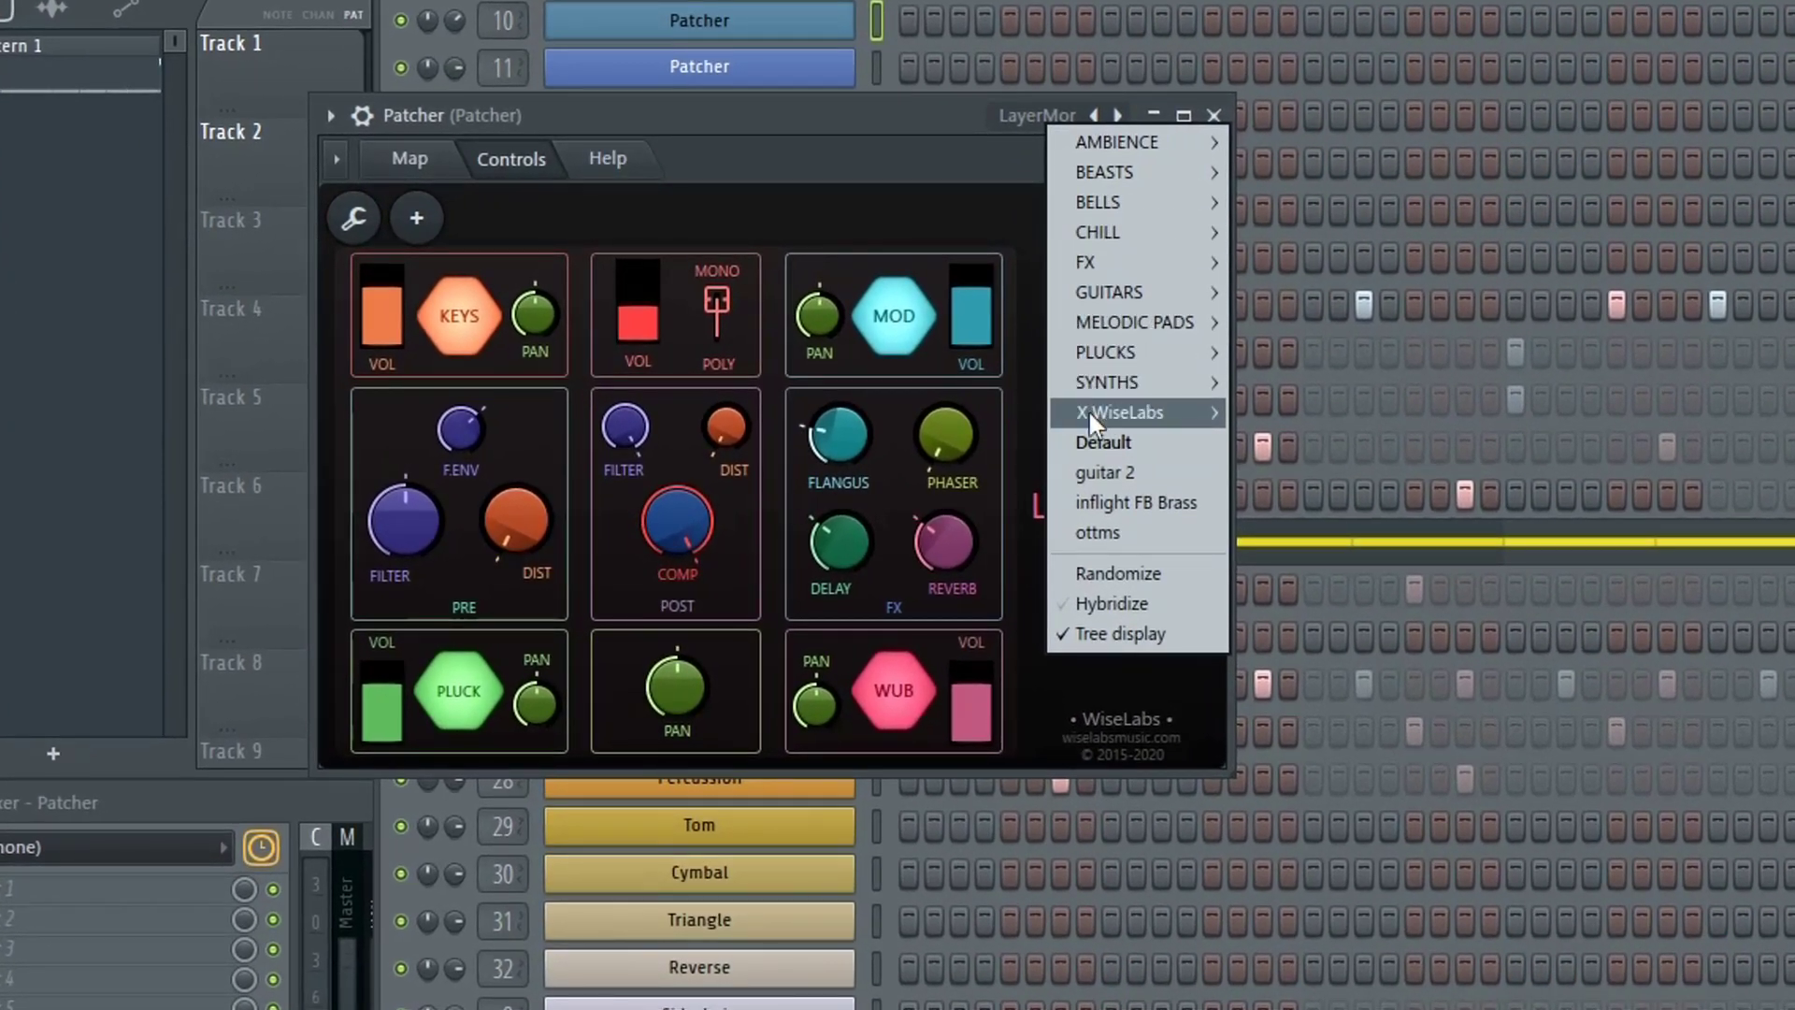
mouse_move(1094, 416)
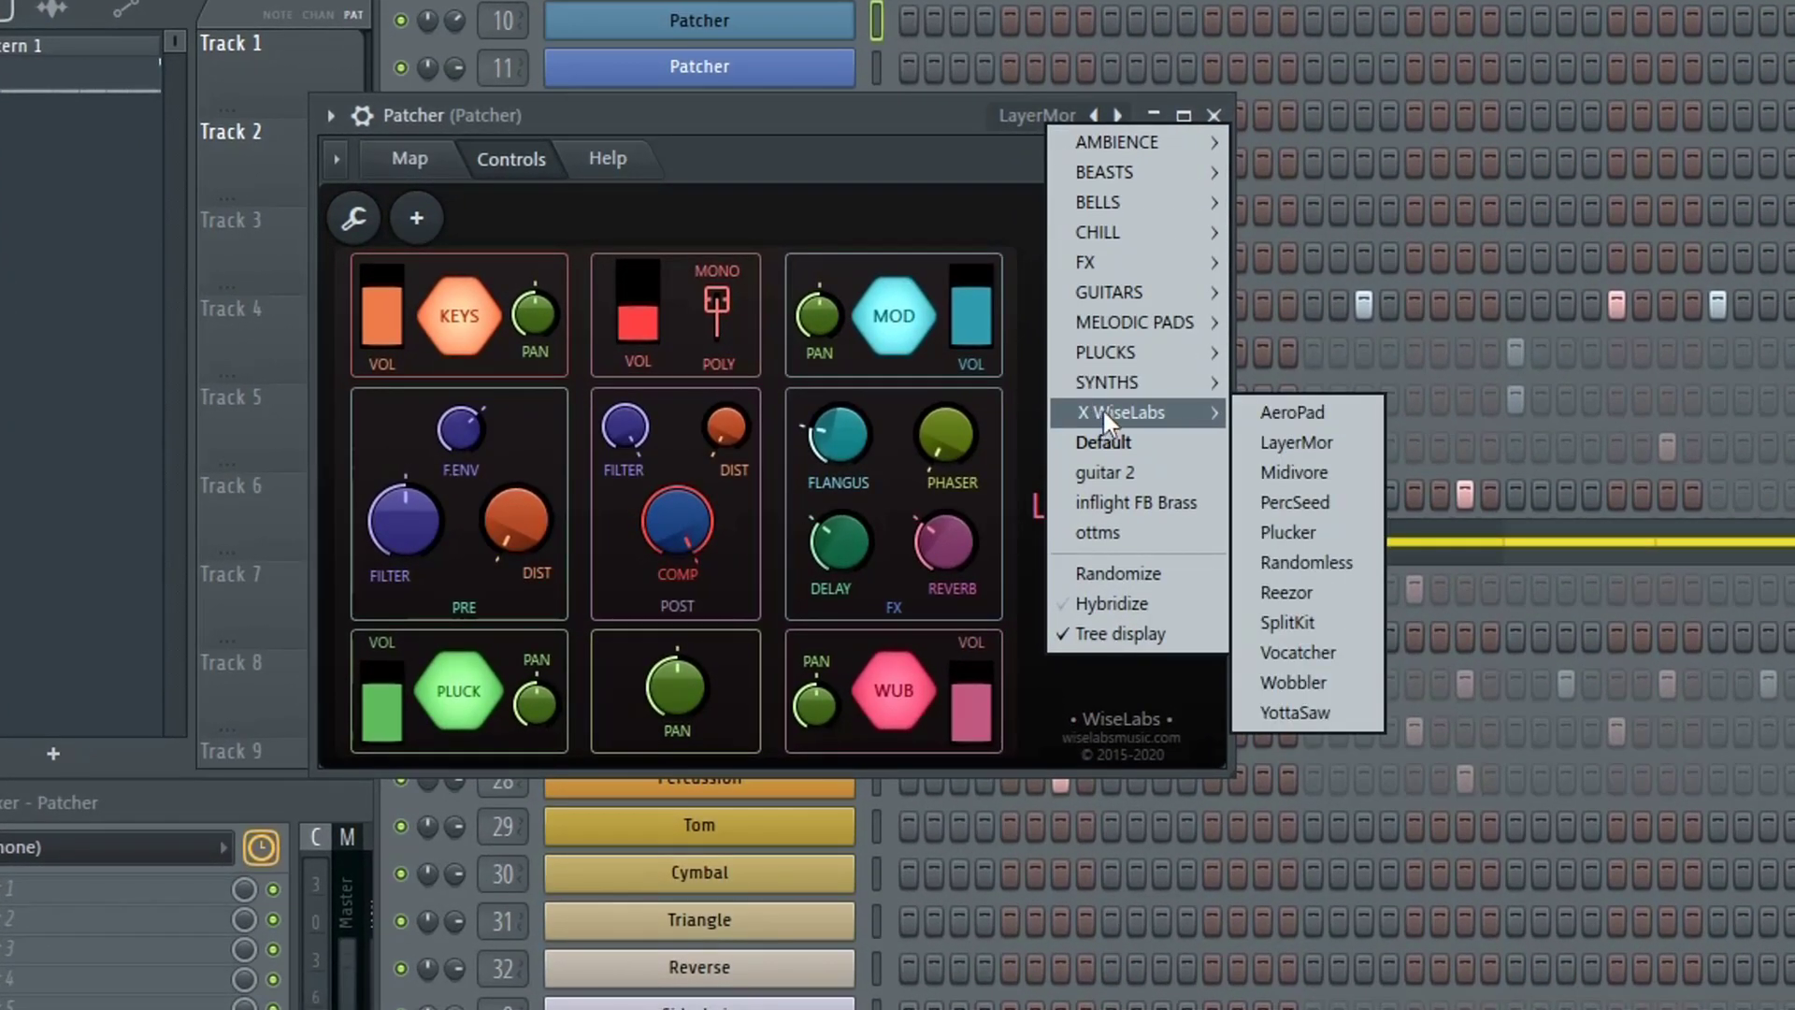
left_click(1322, 445)
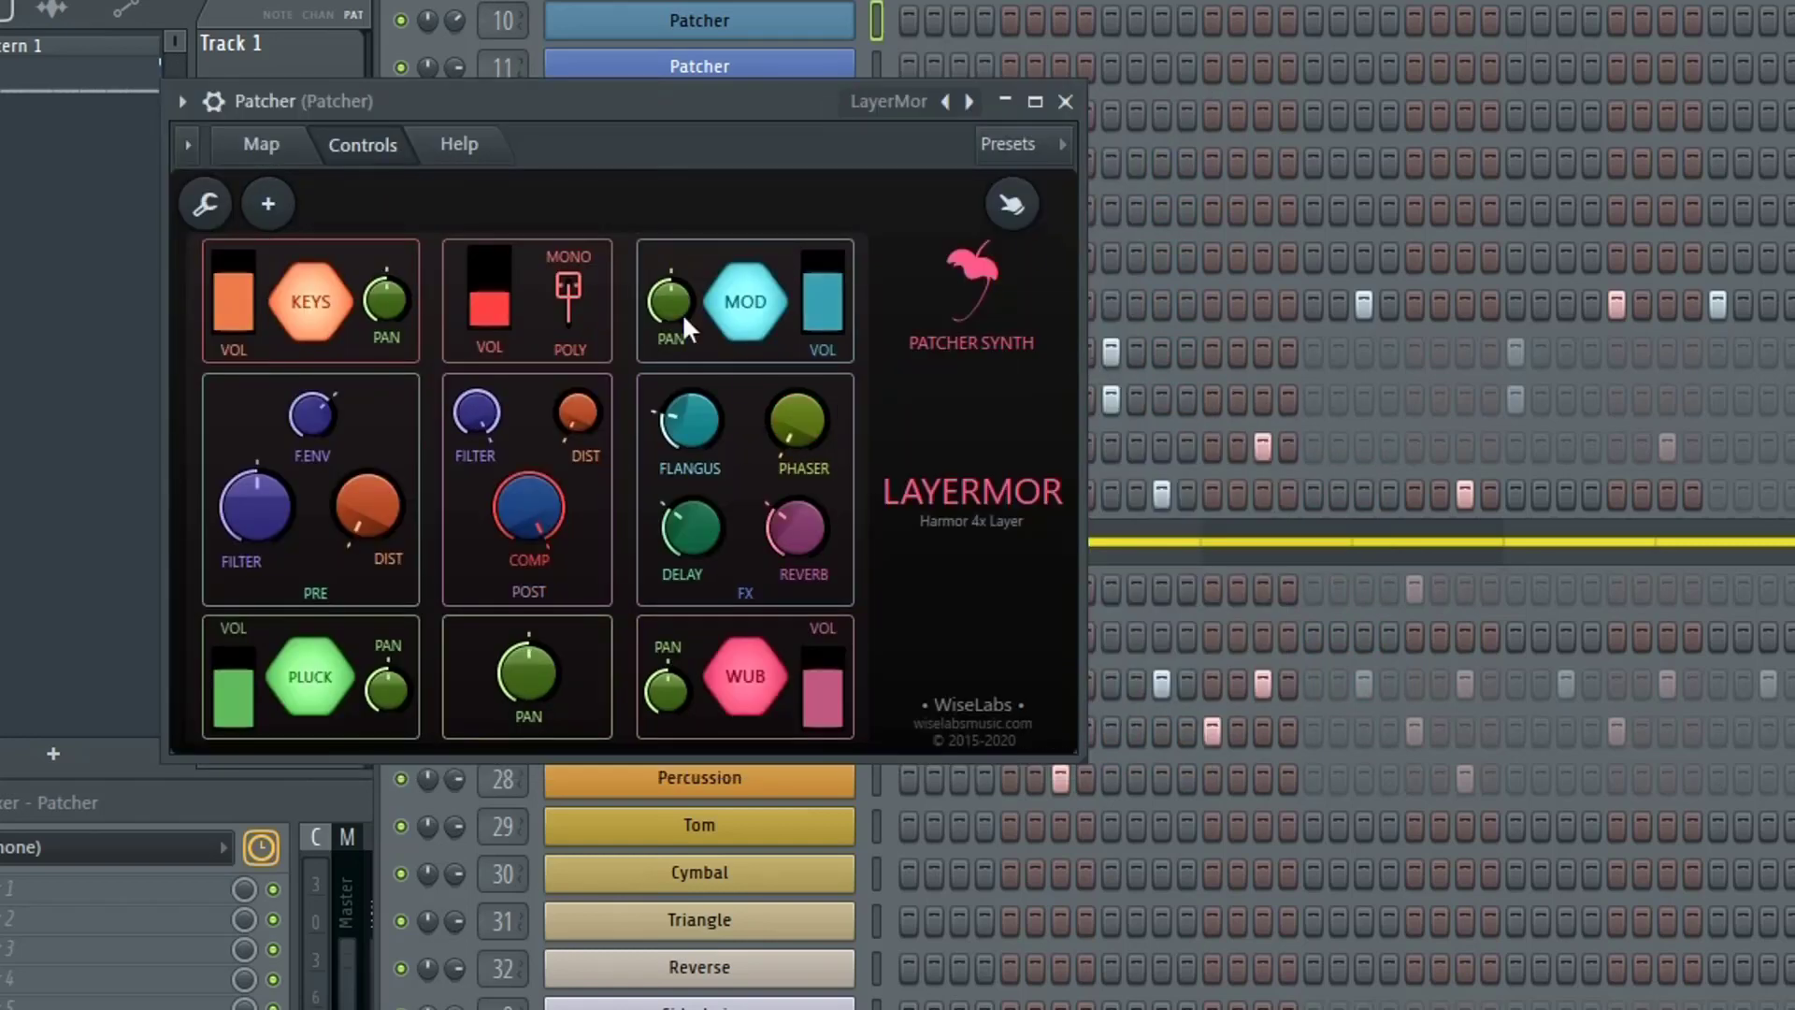
Examine the four Harmor instances in the Patcher map: Wub, Dirty, Reese and Plucked, moving their windows aside
left_click(271, 148)
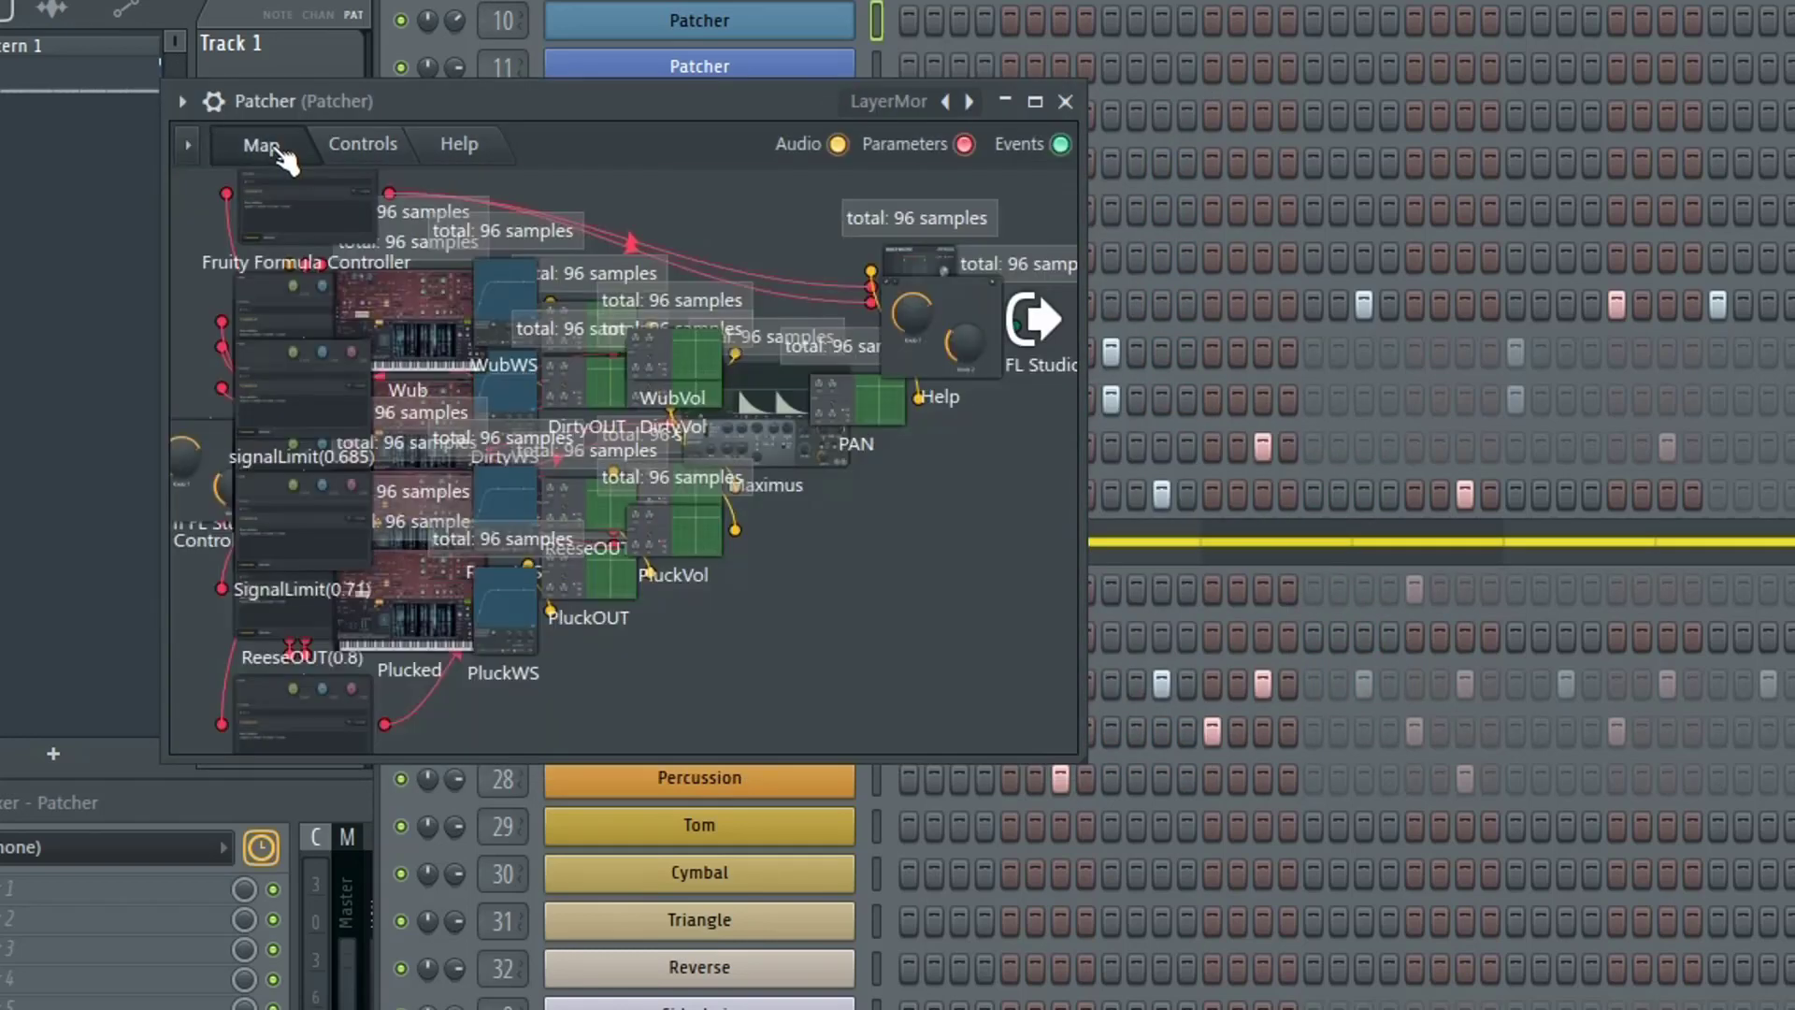
double_click(435, 322)
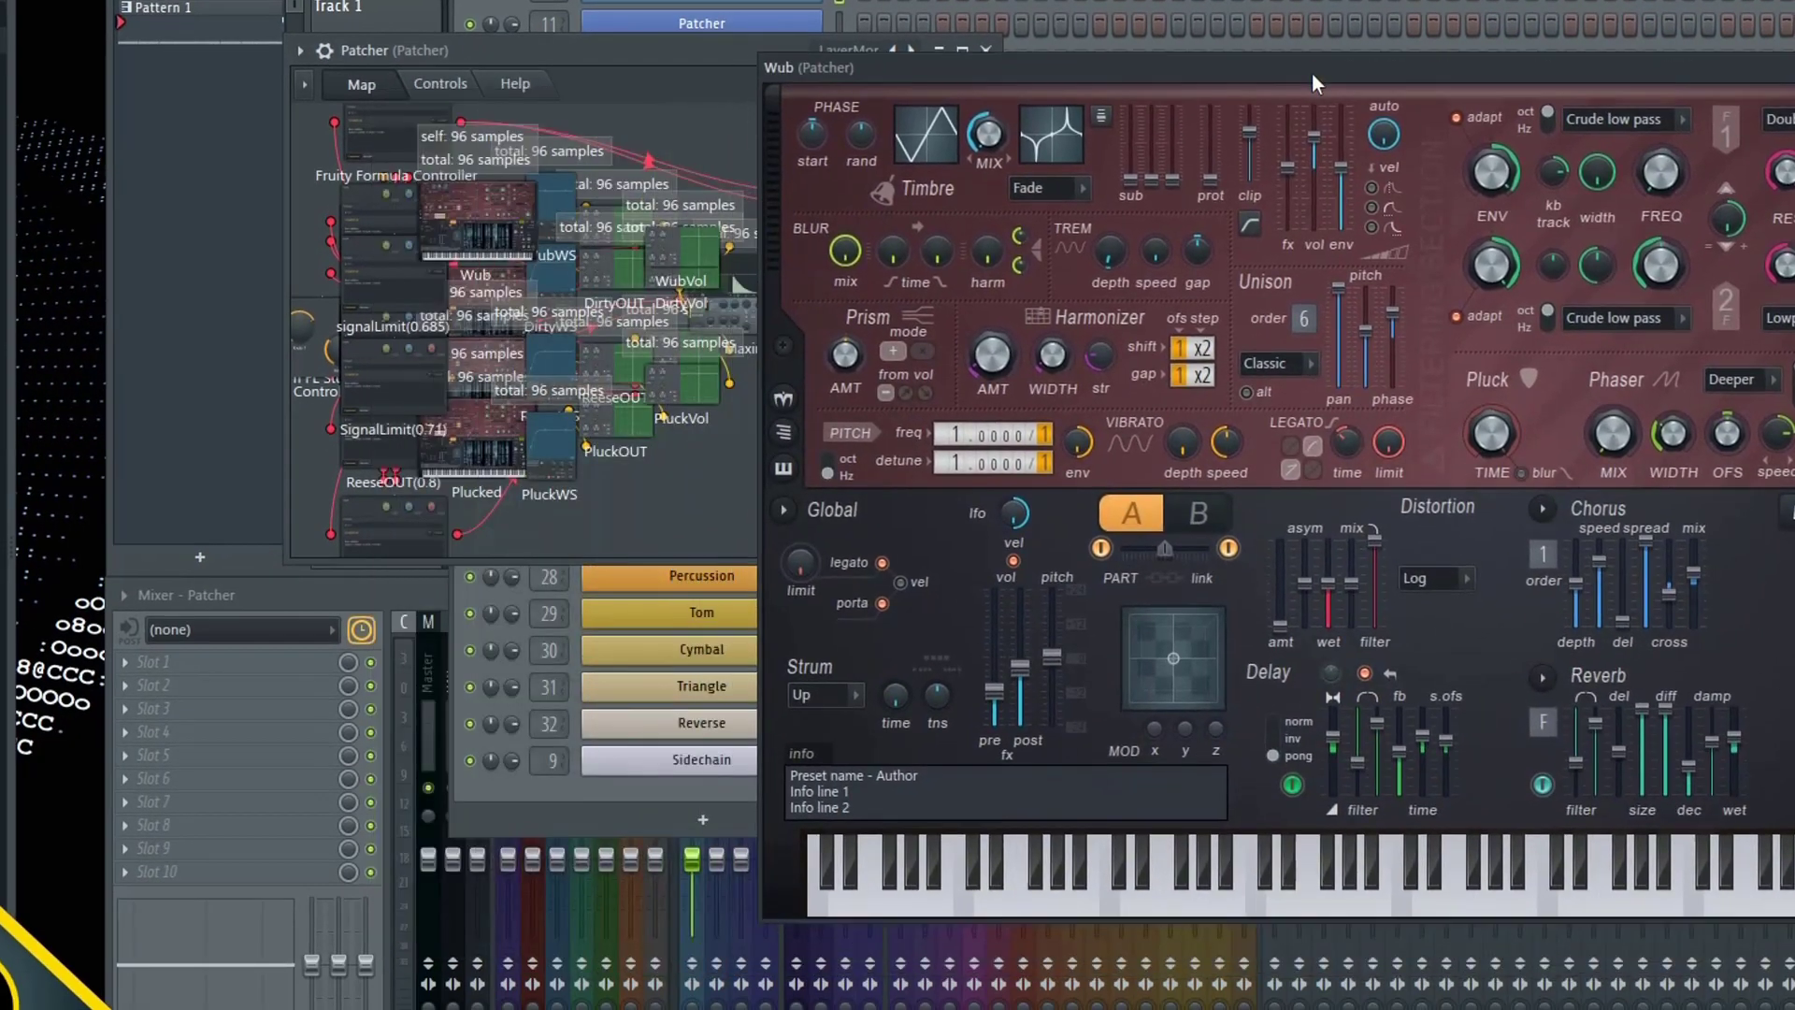
left_click_drag(664, 47, 476, 83)
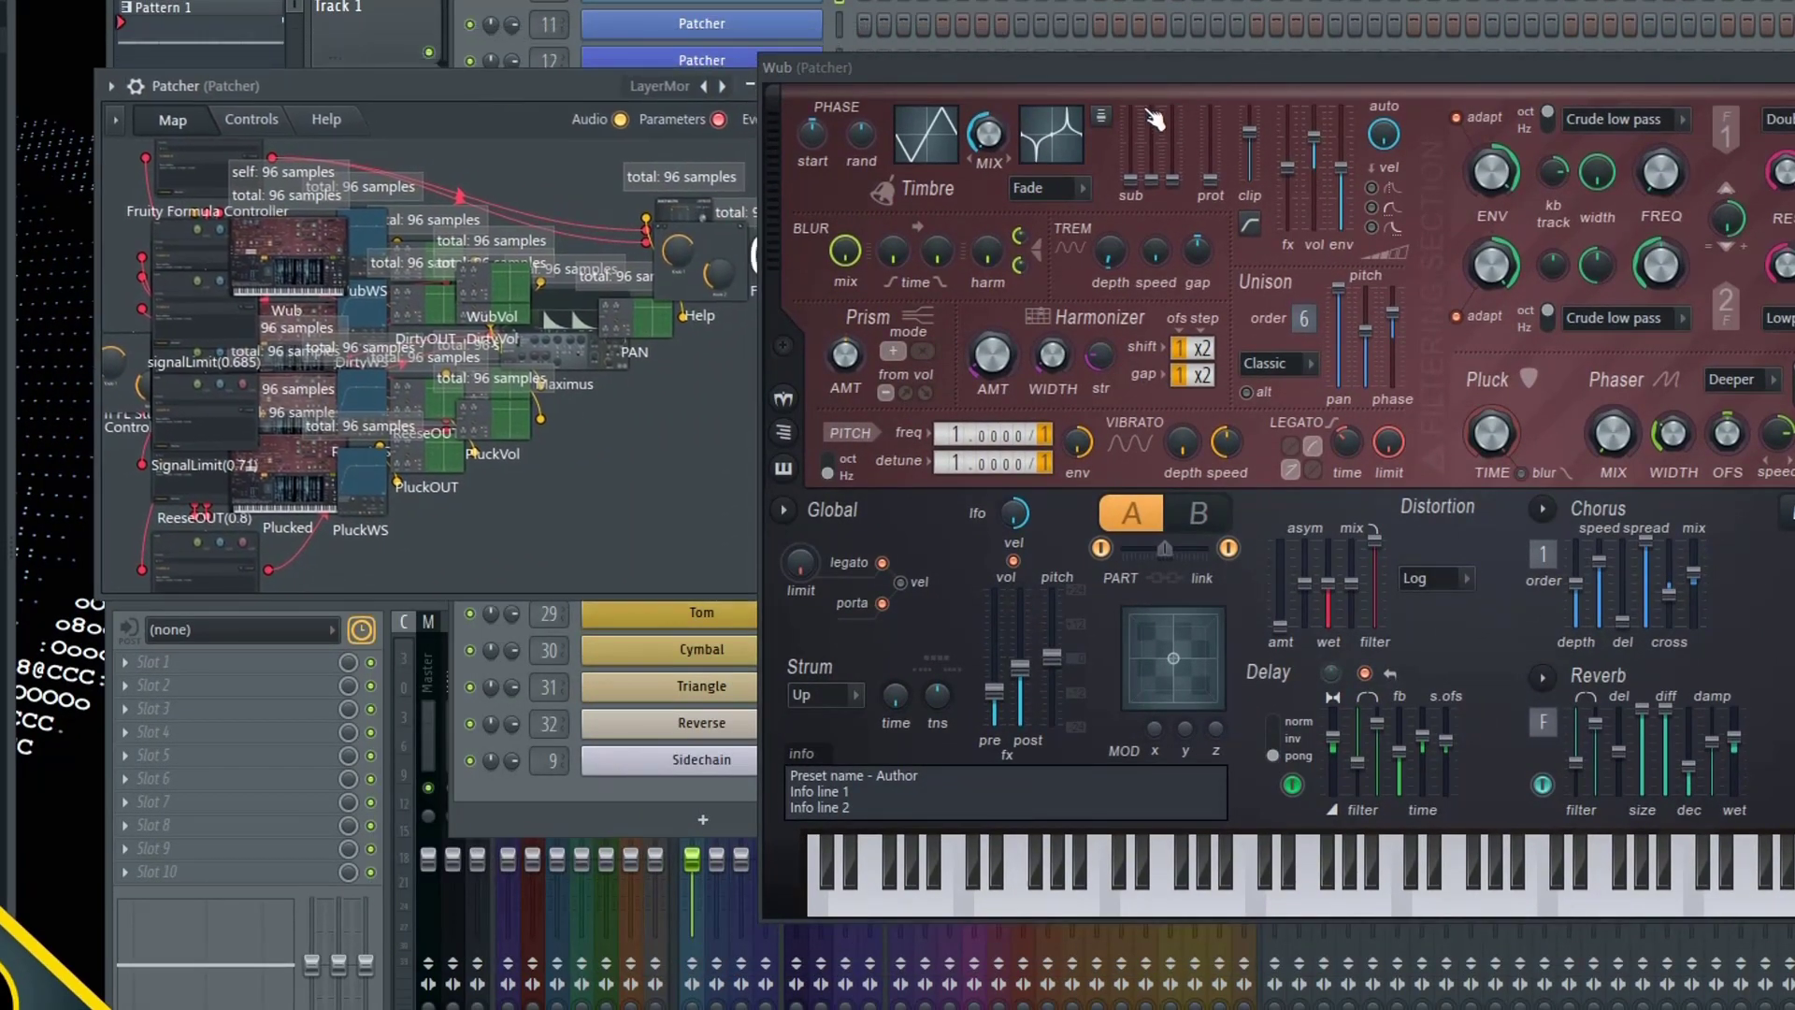
double_click(301, 326)
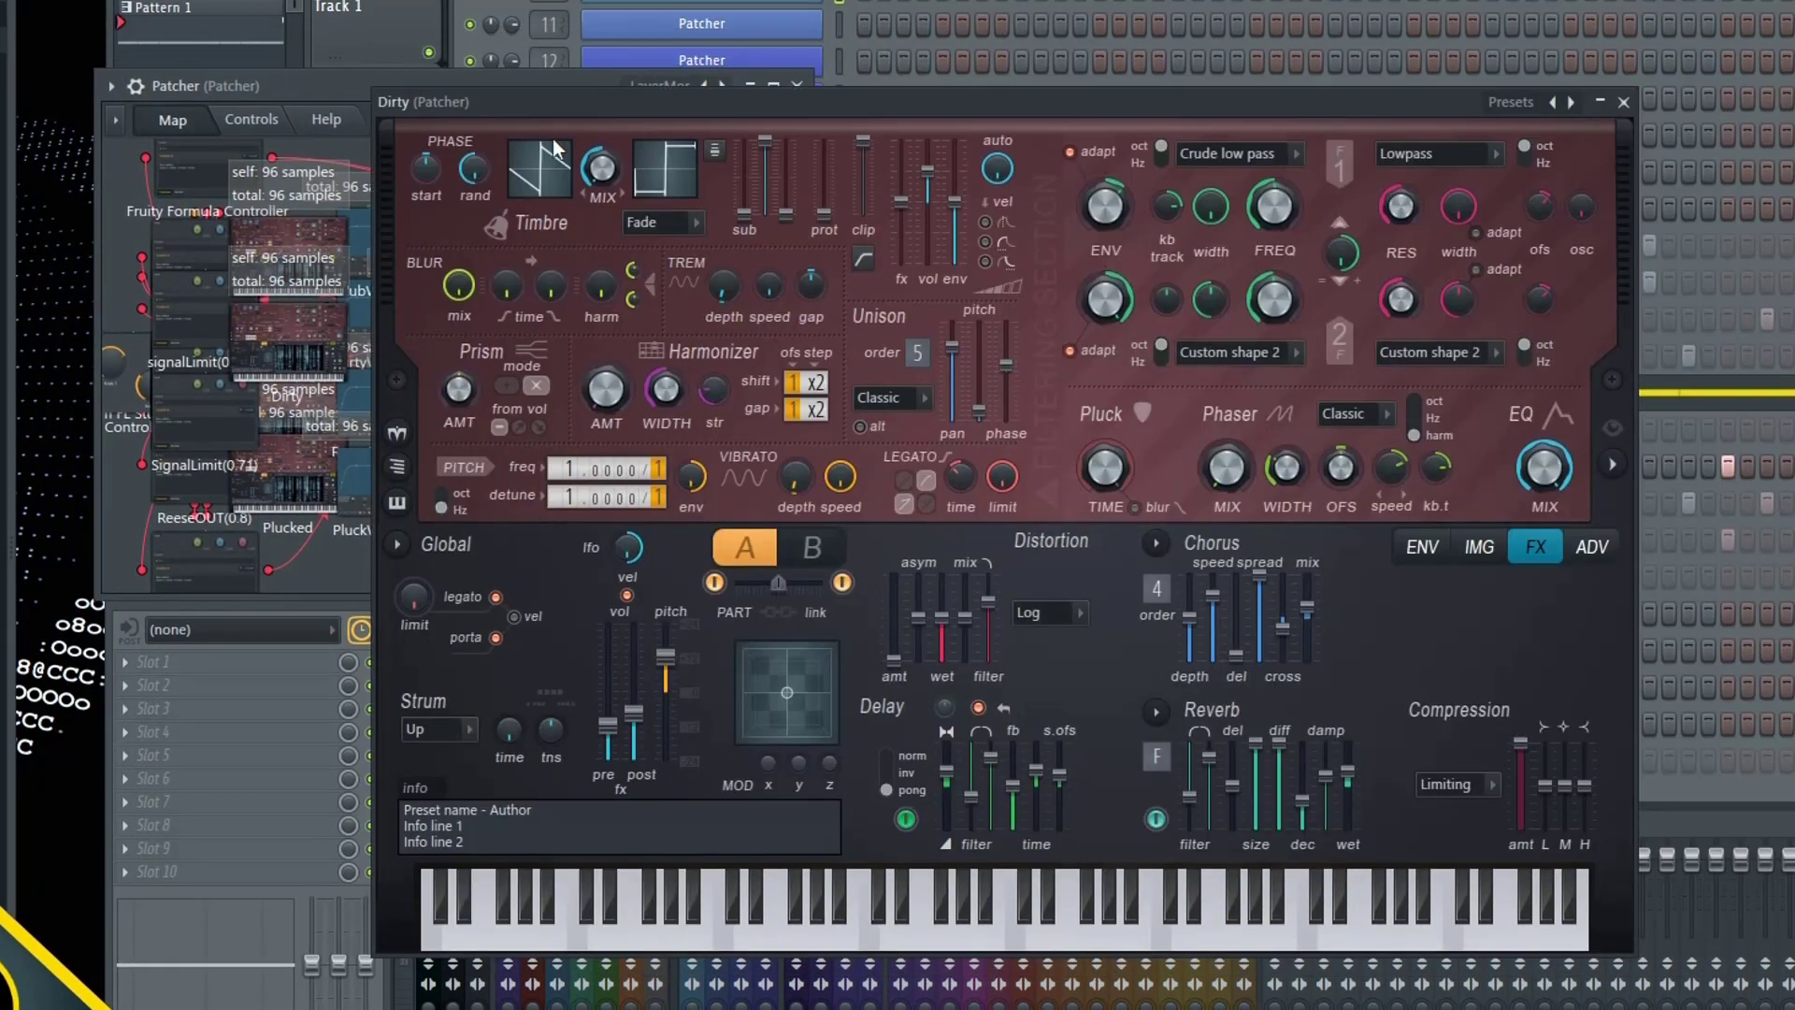
left_click_drag(575, 107, 1028, 60)
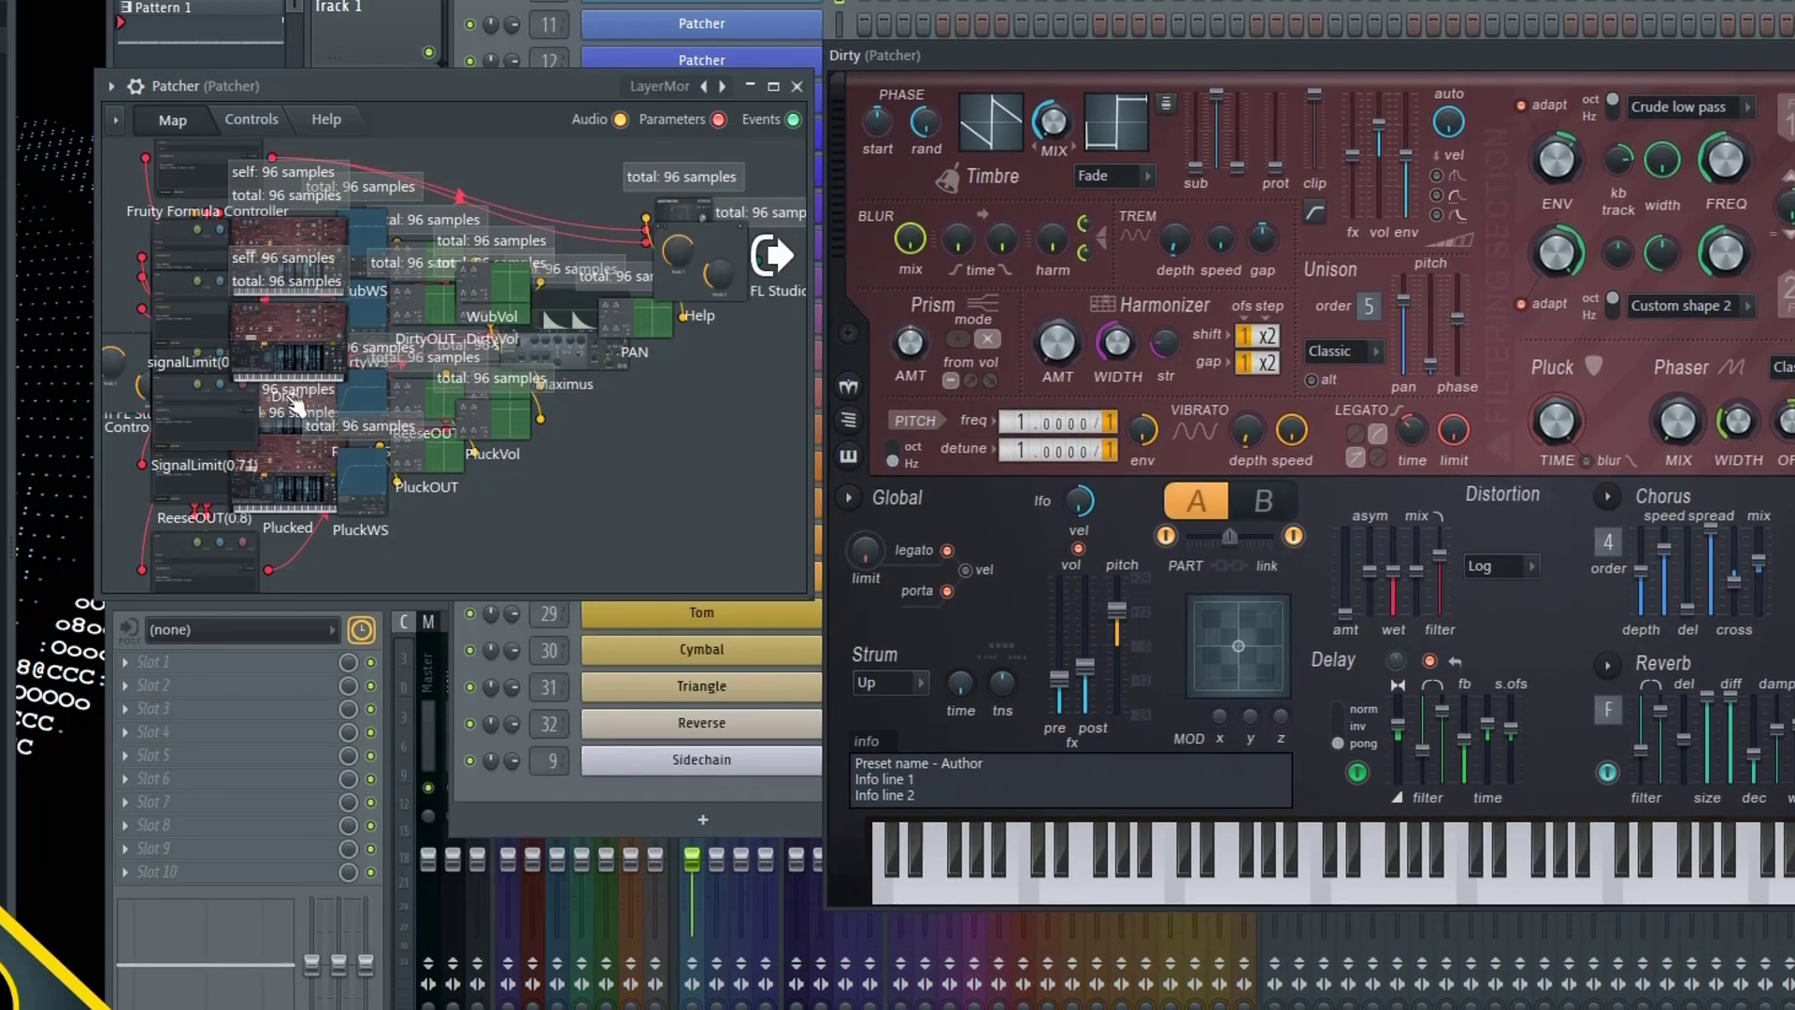
double_click(292, 412)
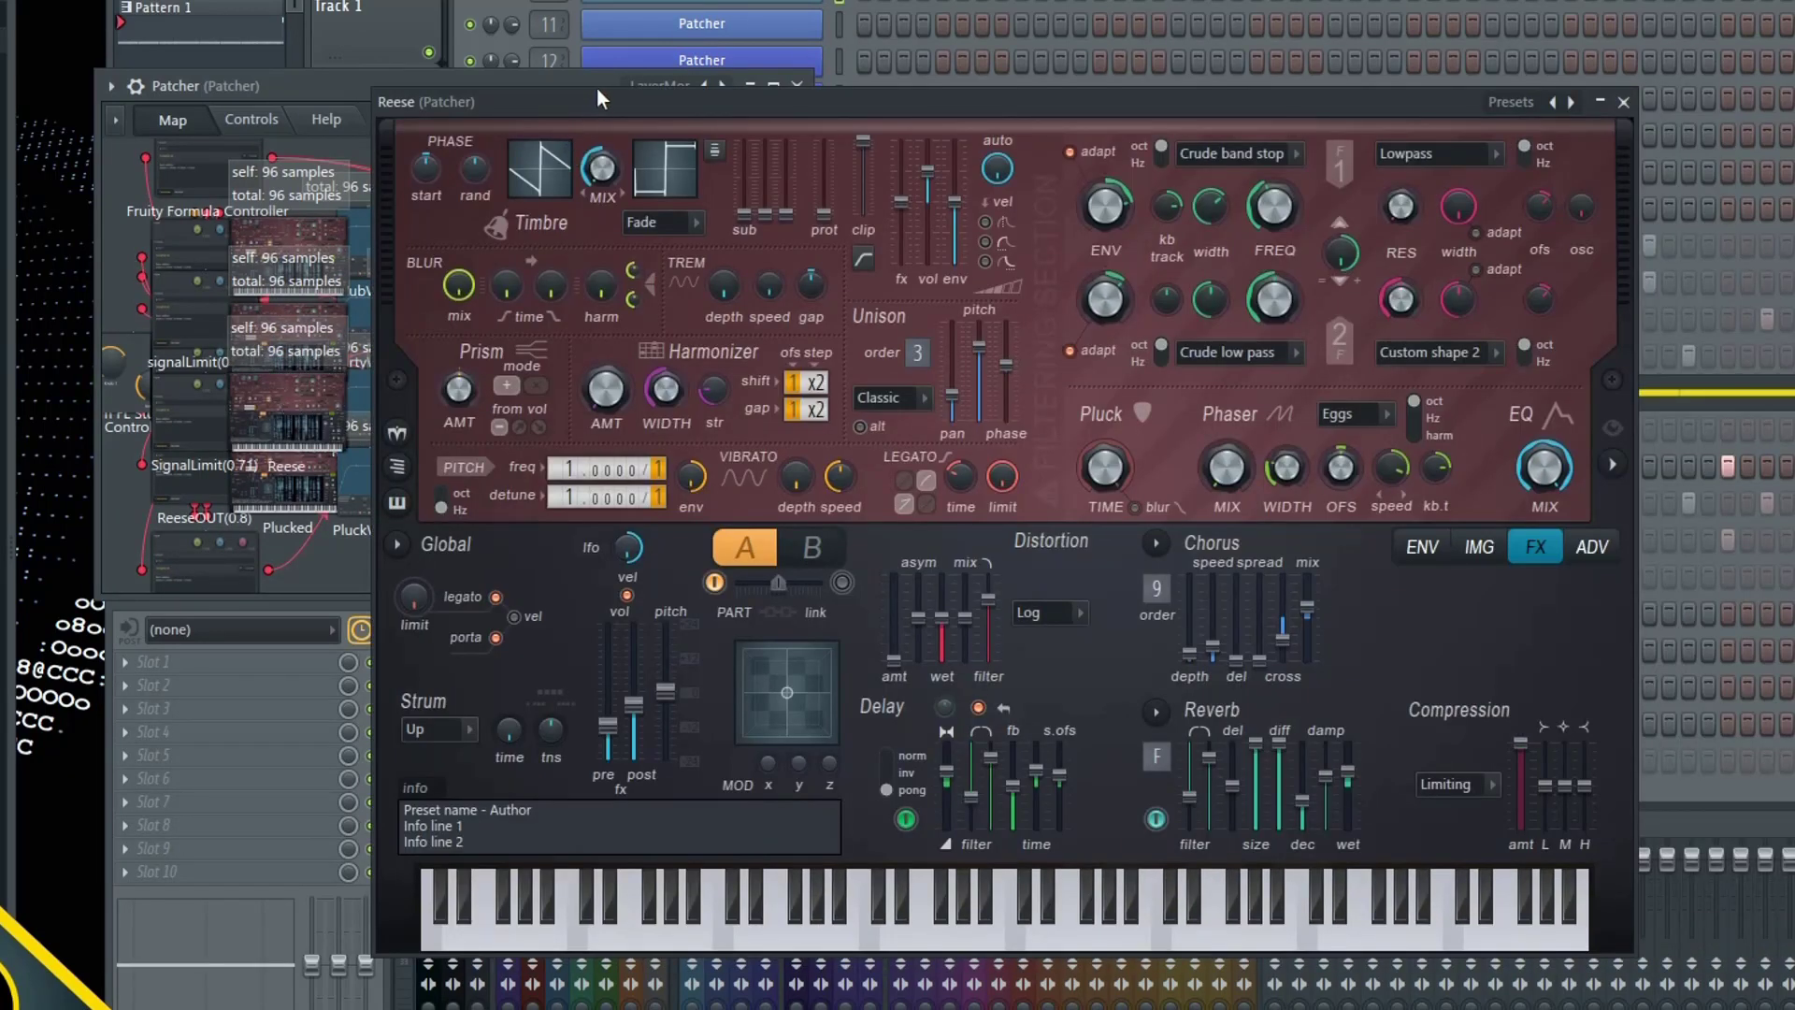
left_click_drag(597, 91, 957, 89)
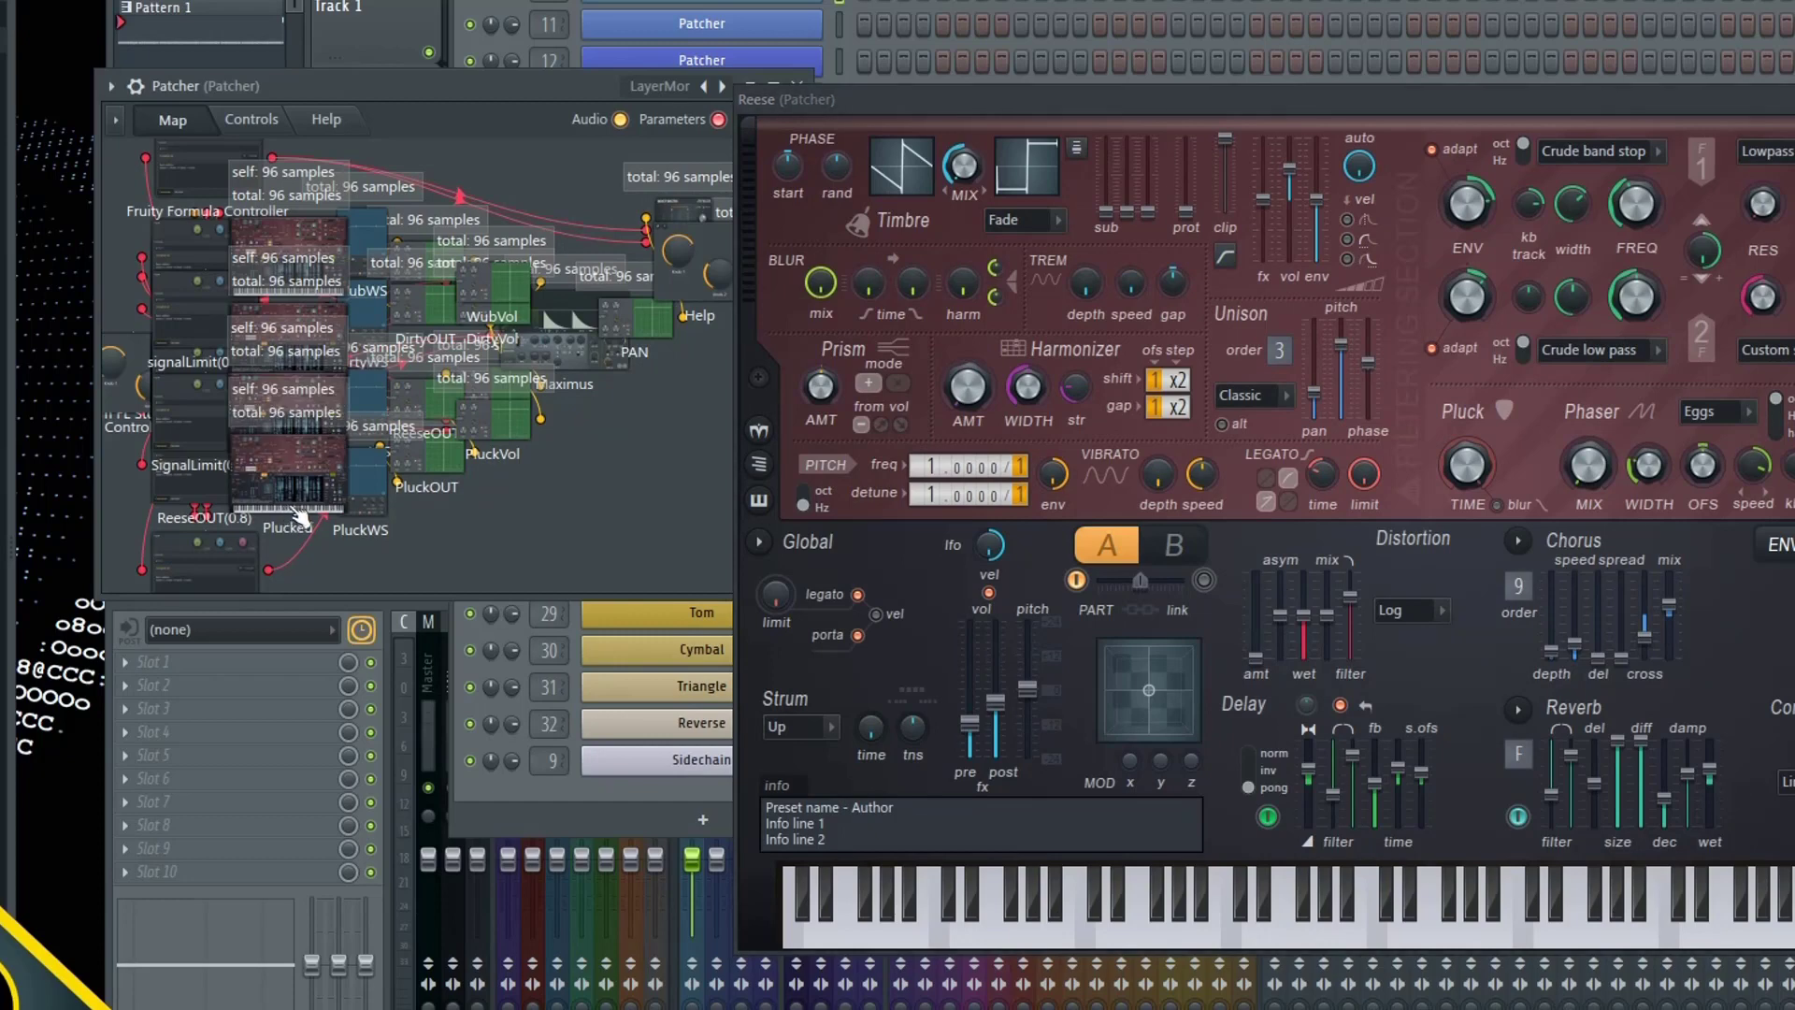
double_click(308, 516)
left_click_drag(672, 107, 1175, 21)
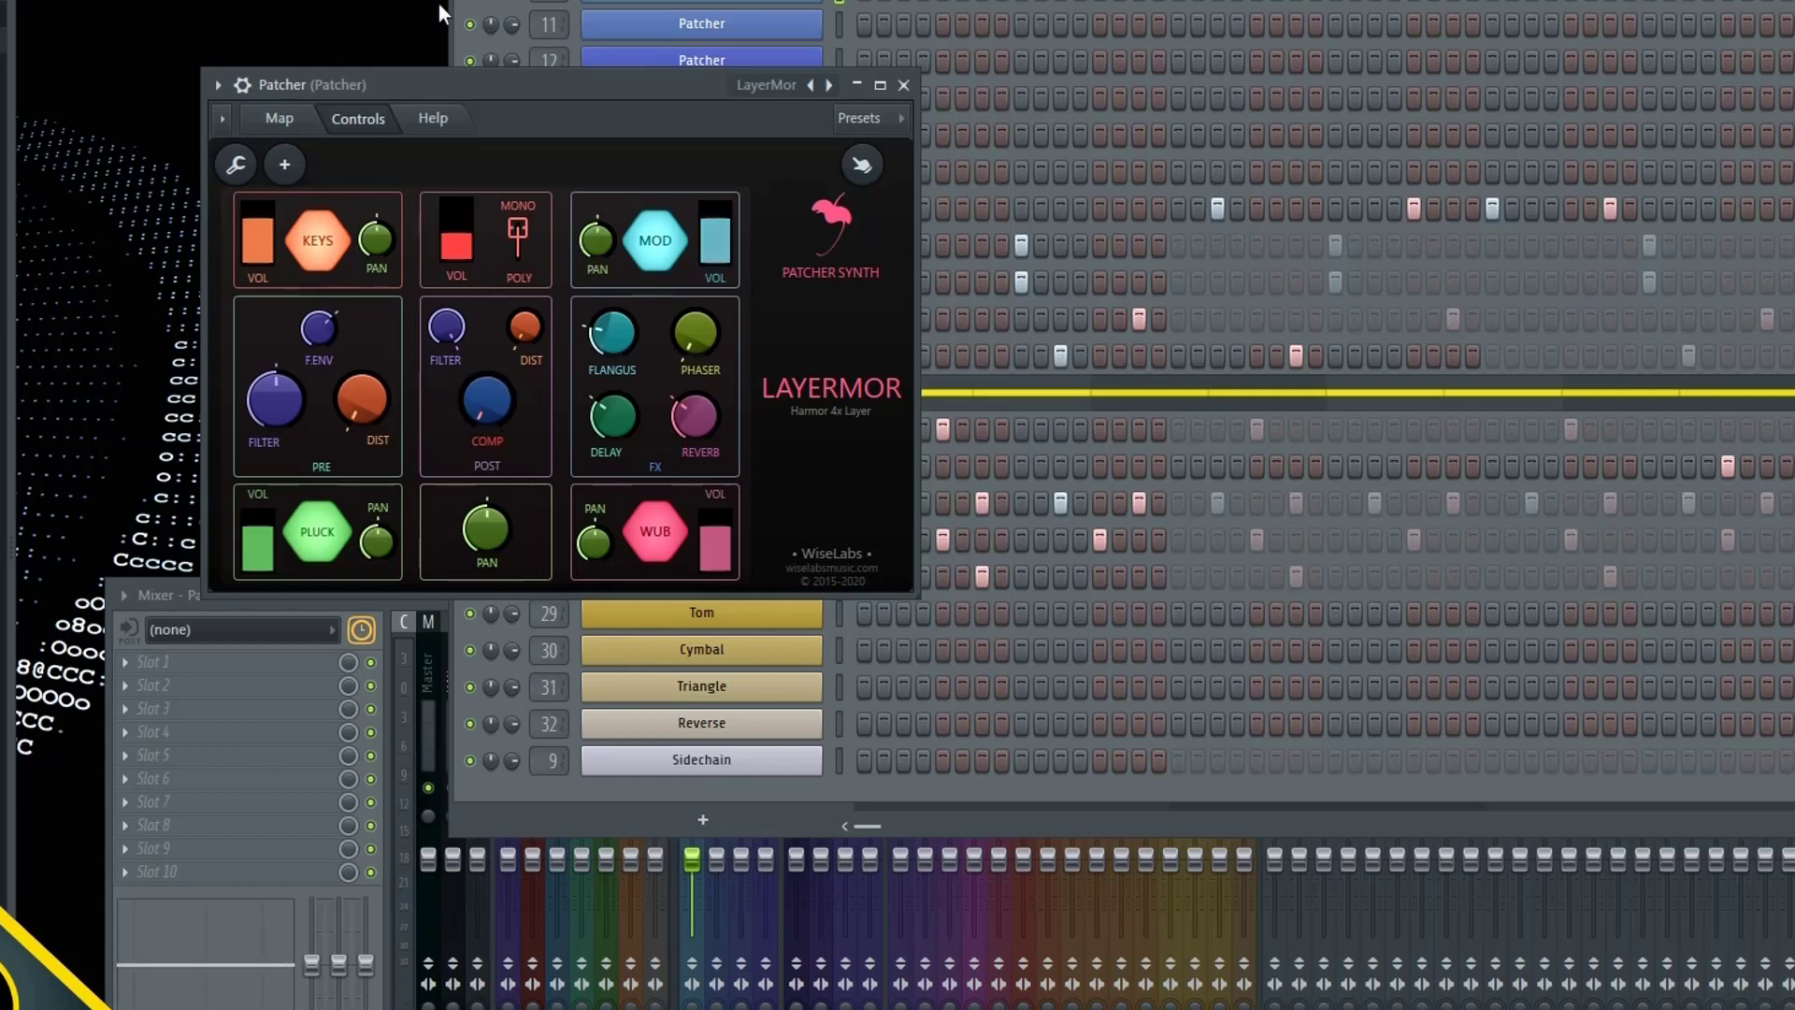
Compare the mono and poly voice modes on the LayerMor control surface and leave it on poly
left_click(520, 251)
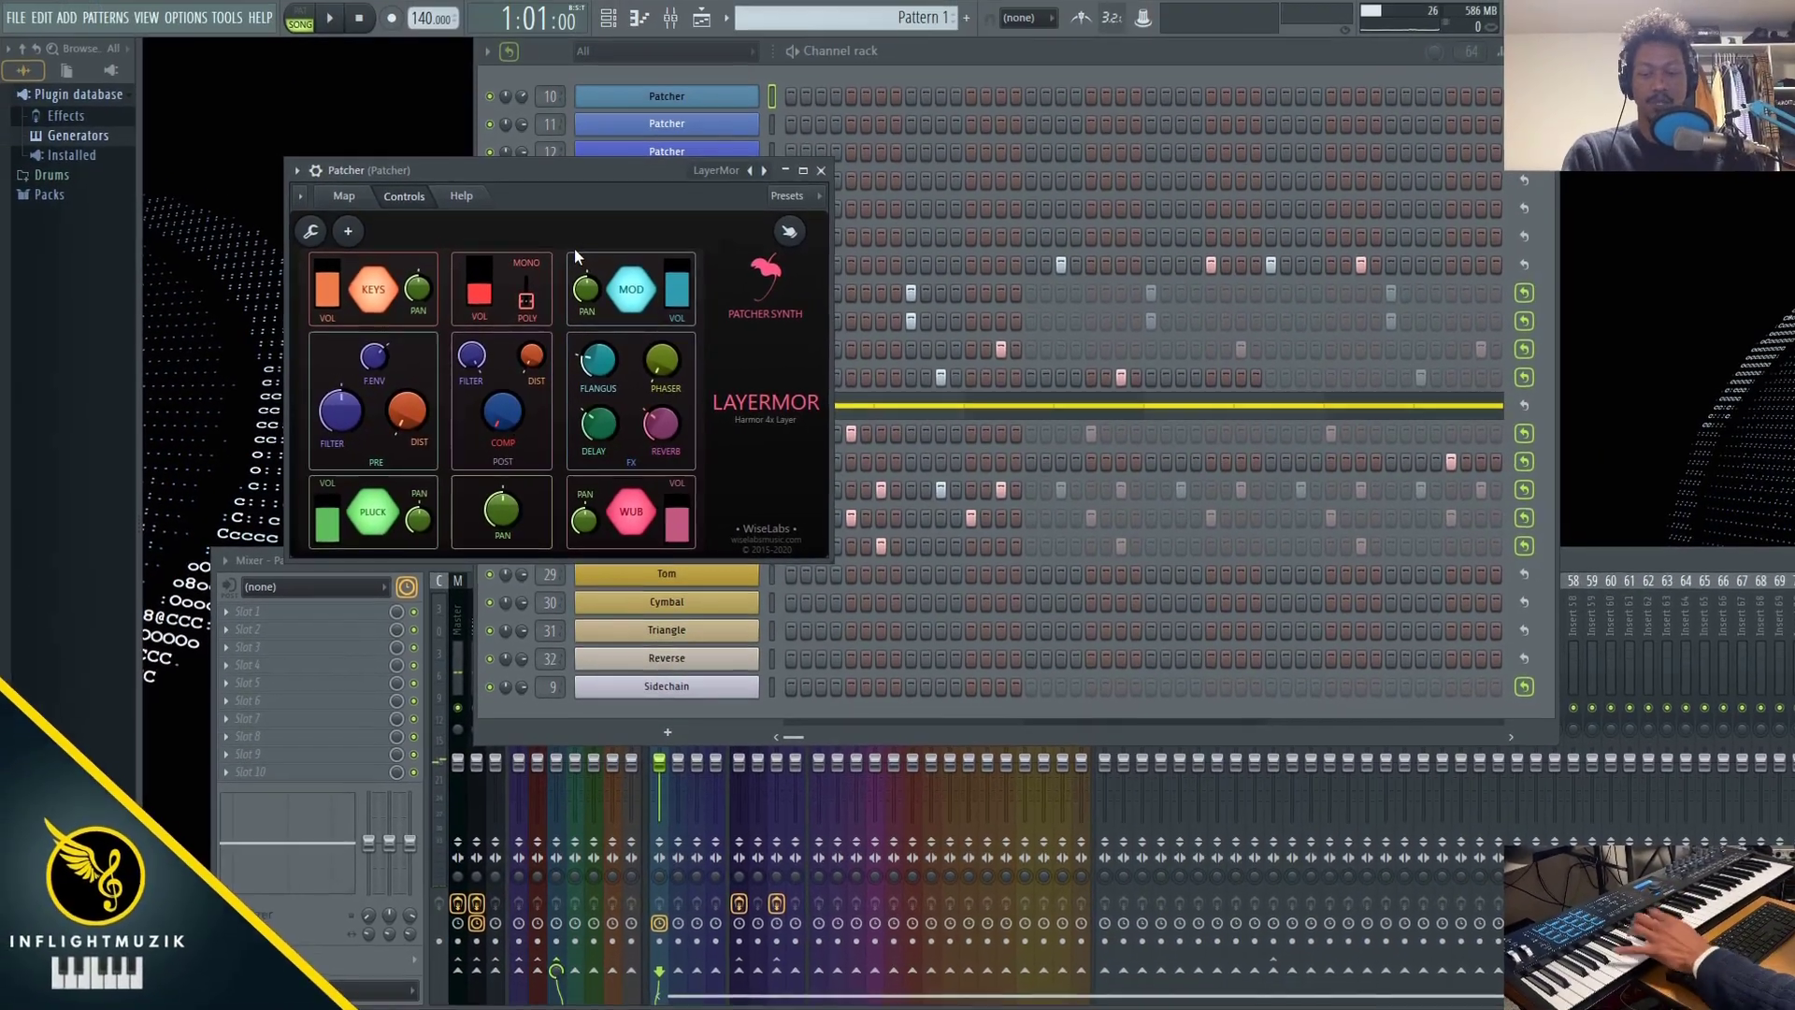
left_click(529, 298)
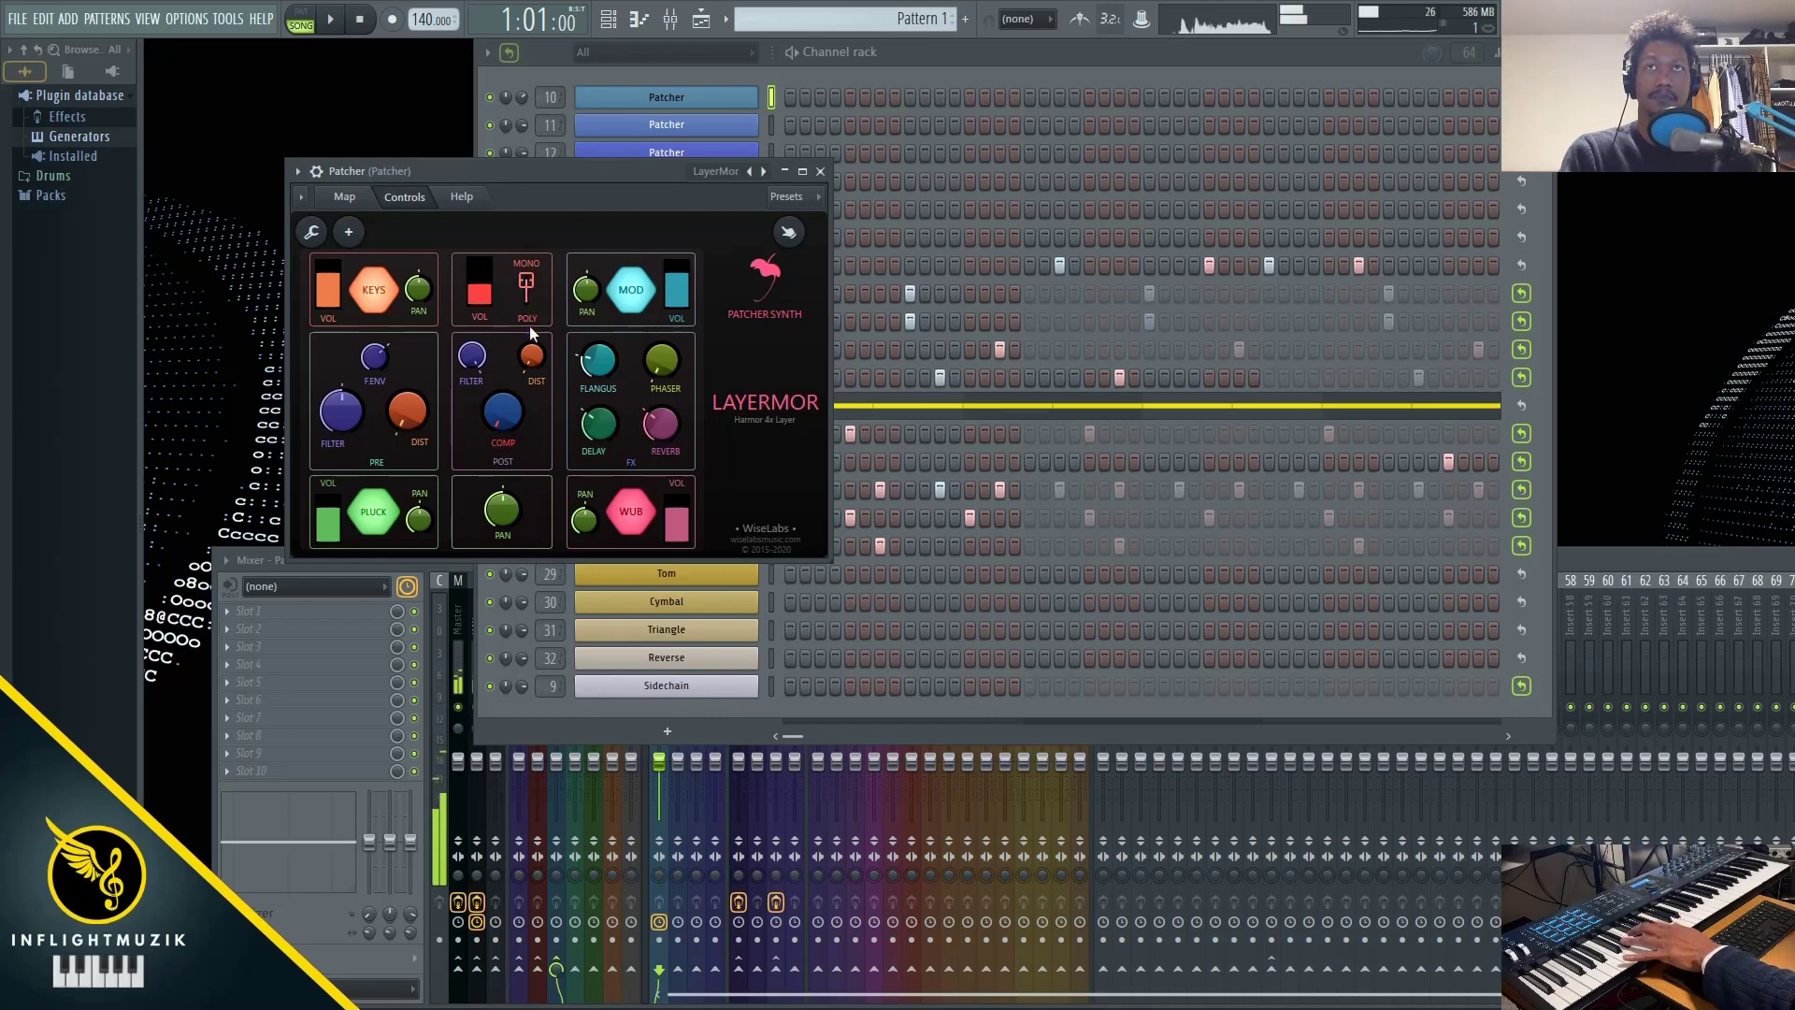
left_click(526, 295)
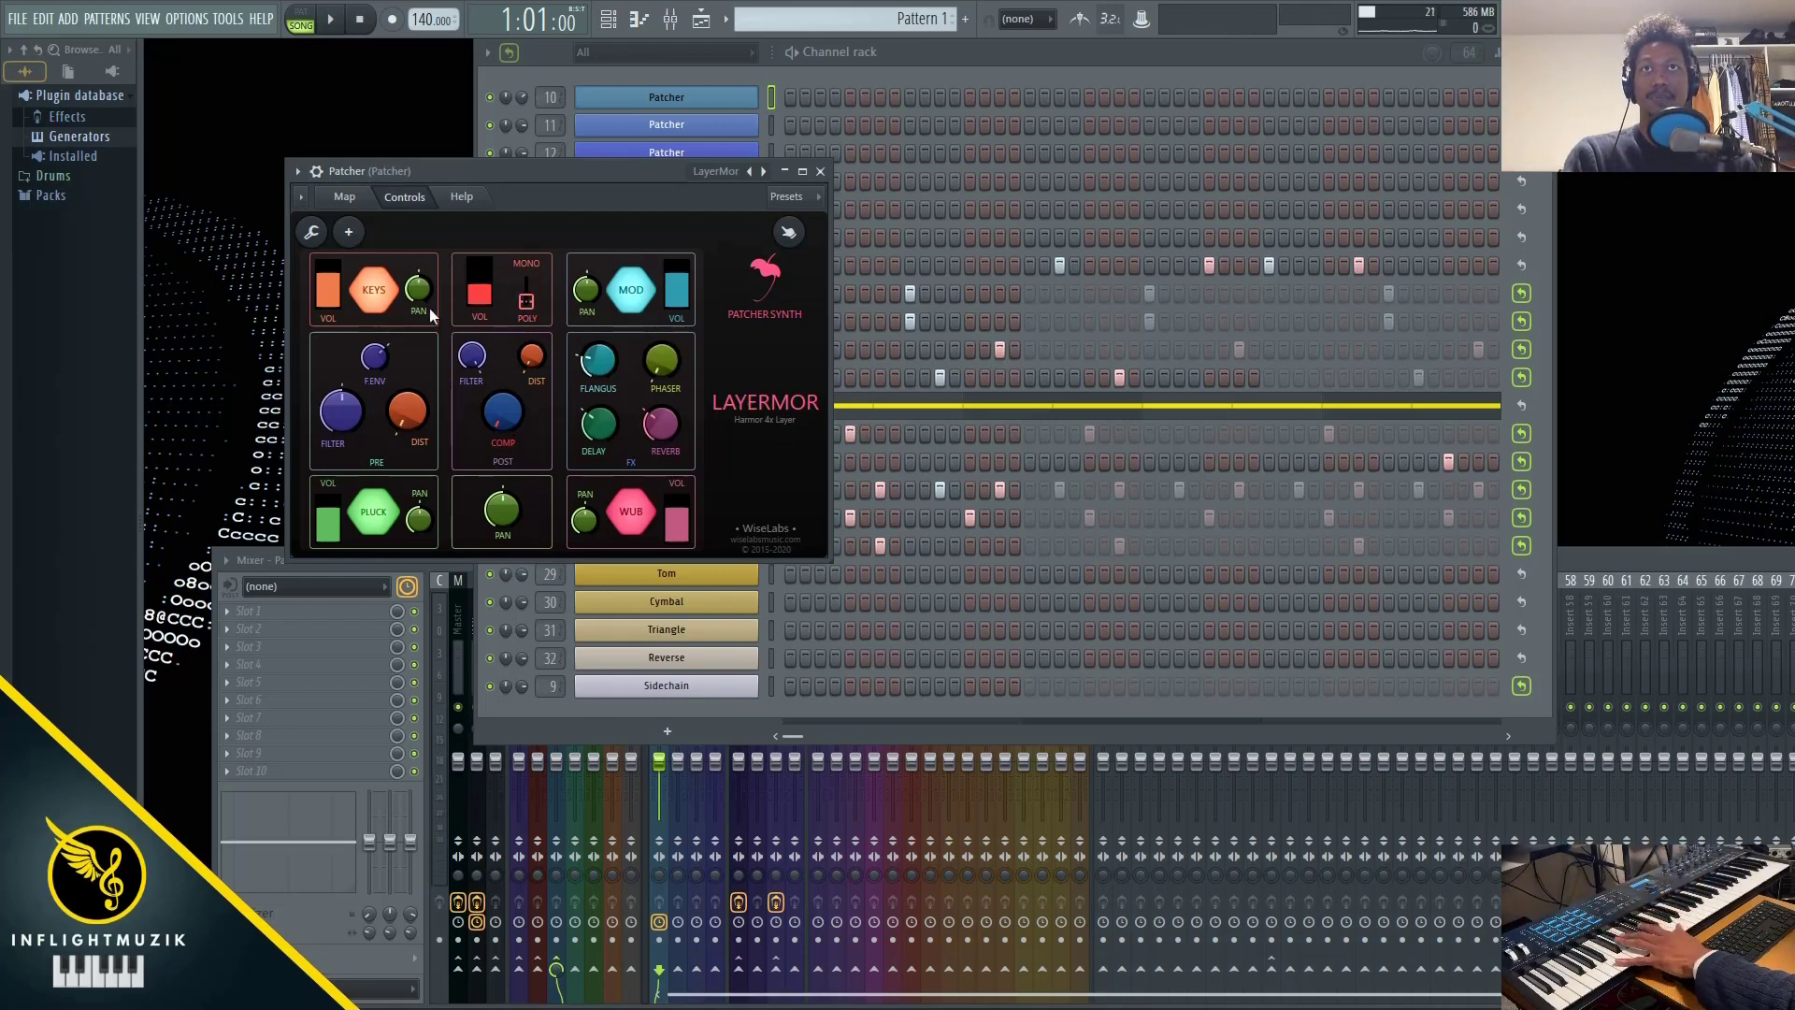
Turn off the Pluck, Wub and Mod layers so that only the Keys layer plays
left_click(378, 526)
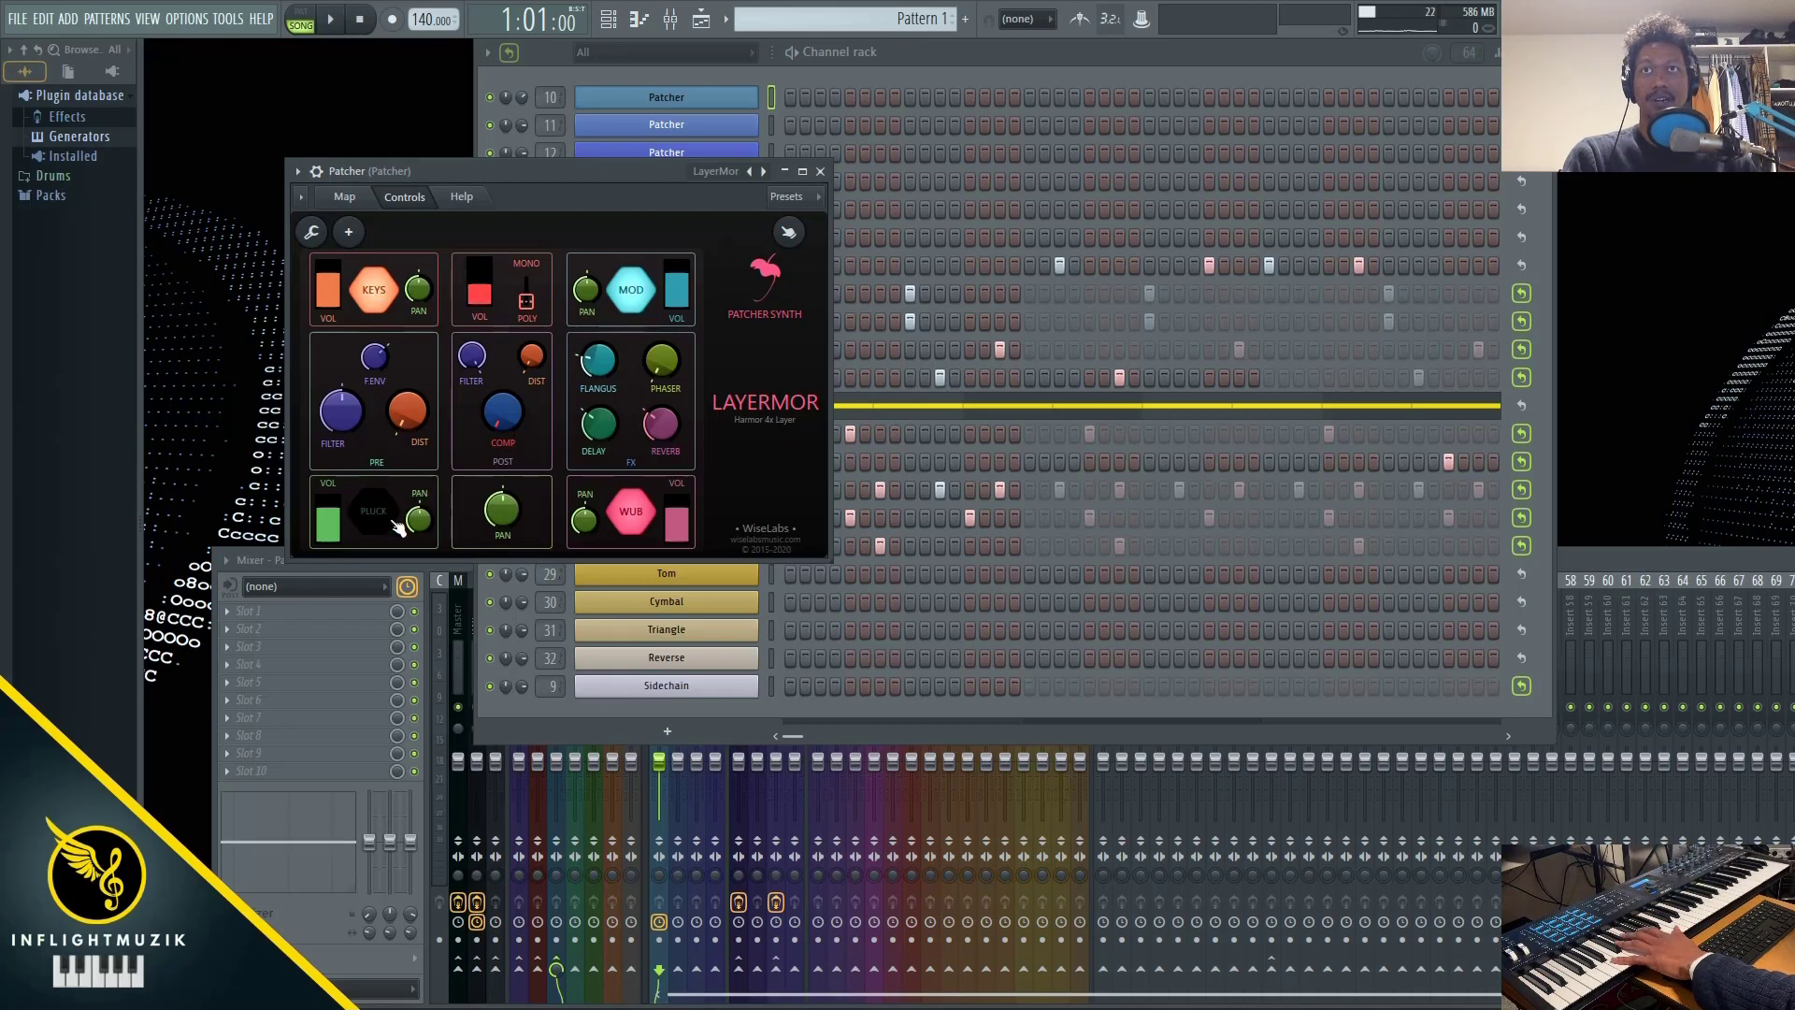
left_click(625, 522)
left_click(643, 309)
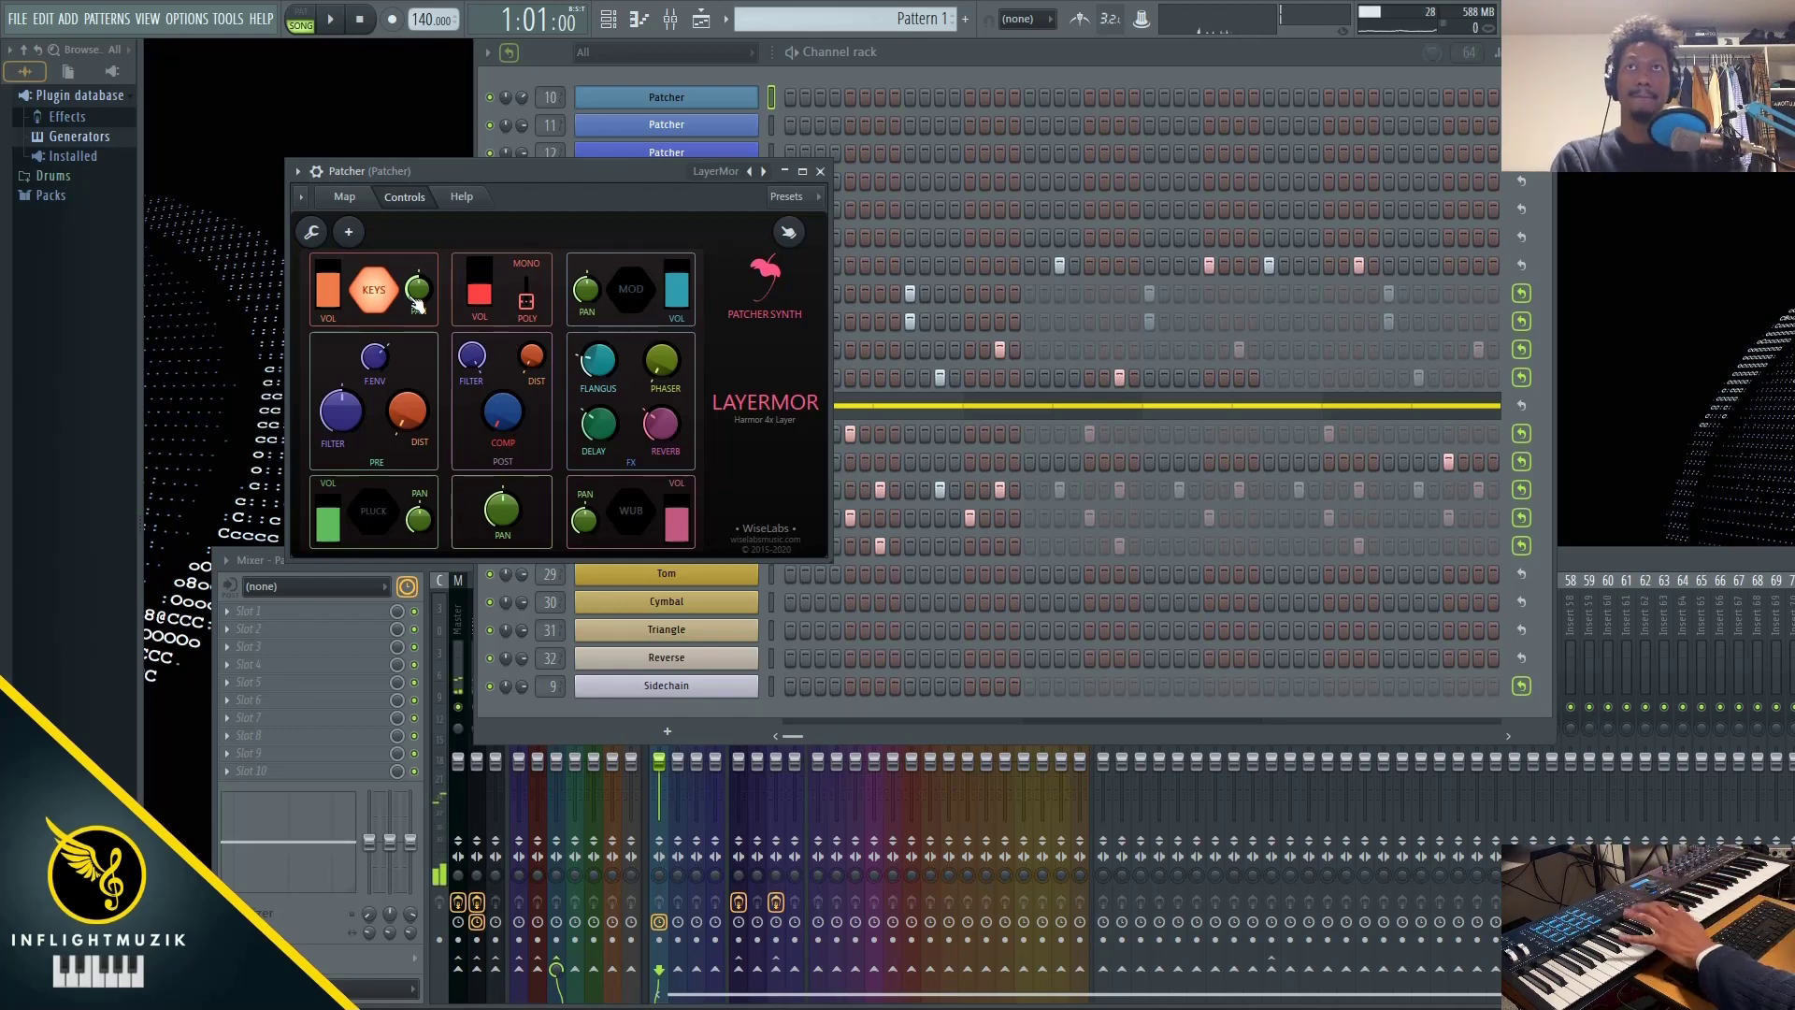
Open the Dirty Harmor instance from the Patcher map and place its window beside Patcher
left_click(344, 197)
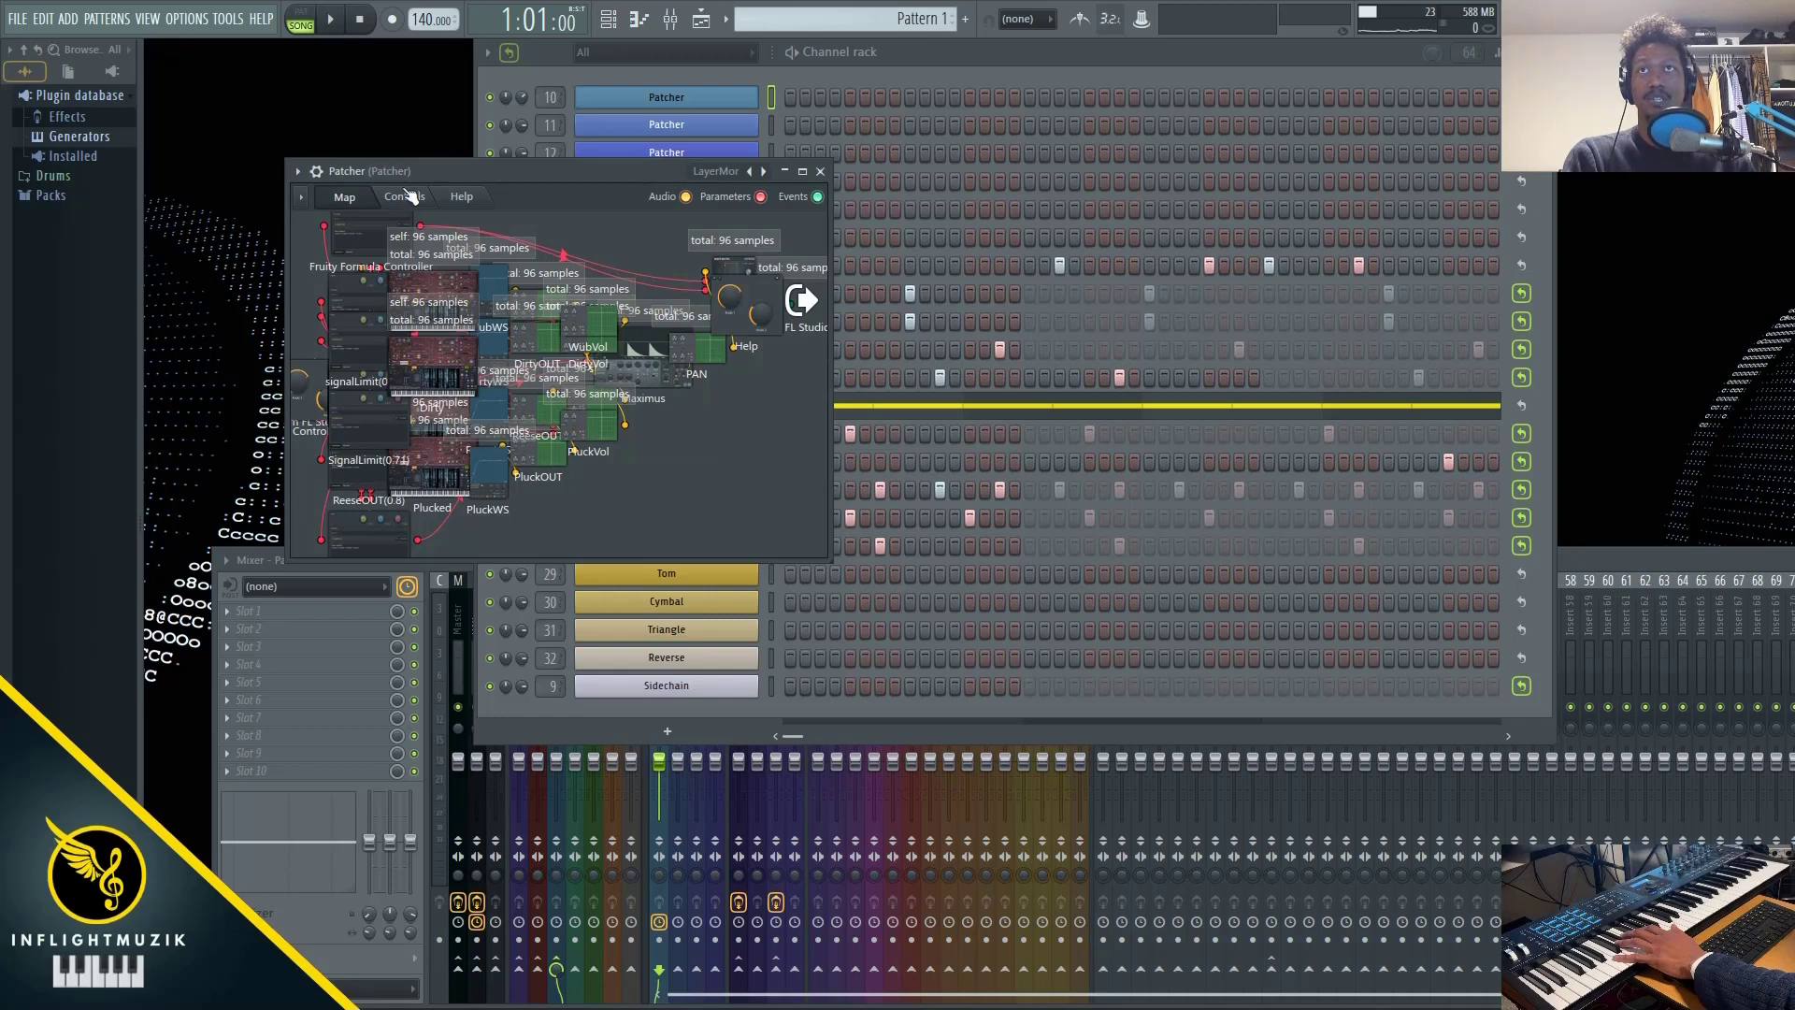
left_click(405, 196)
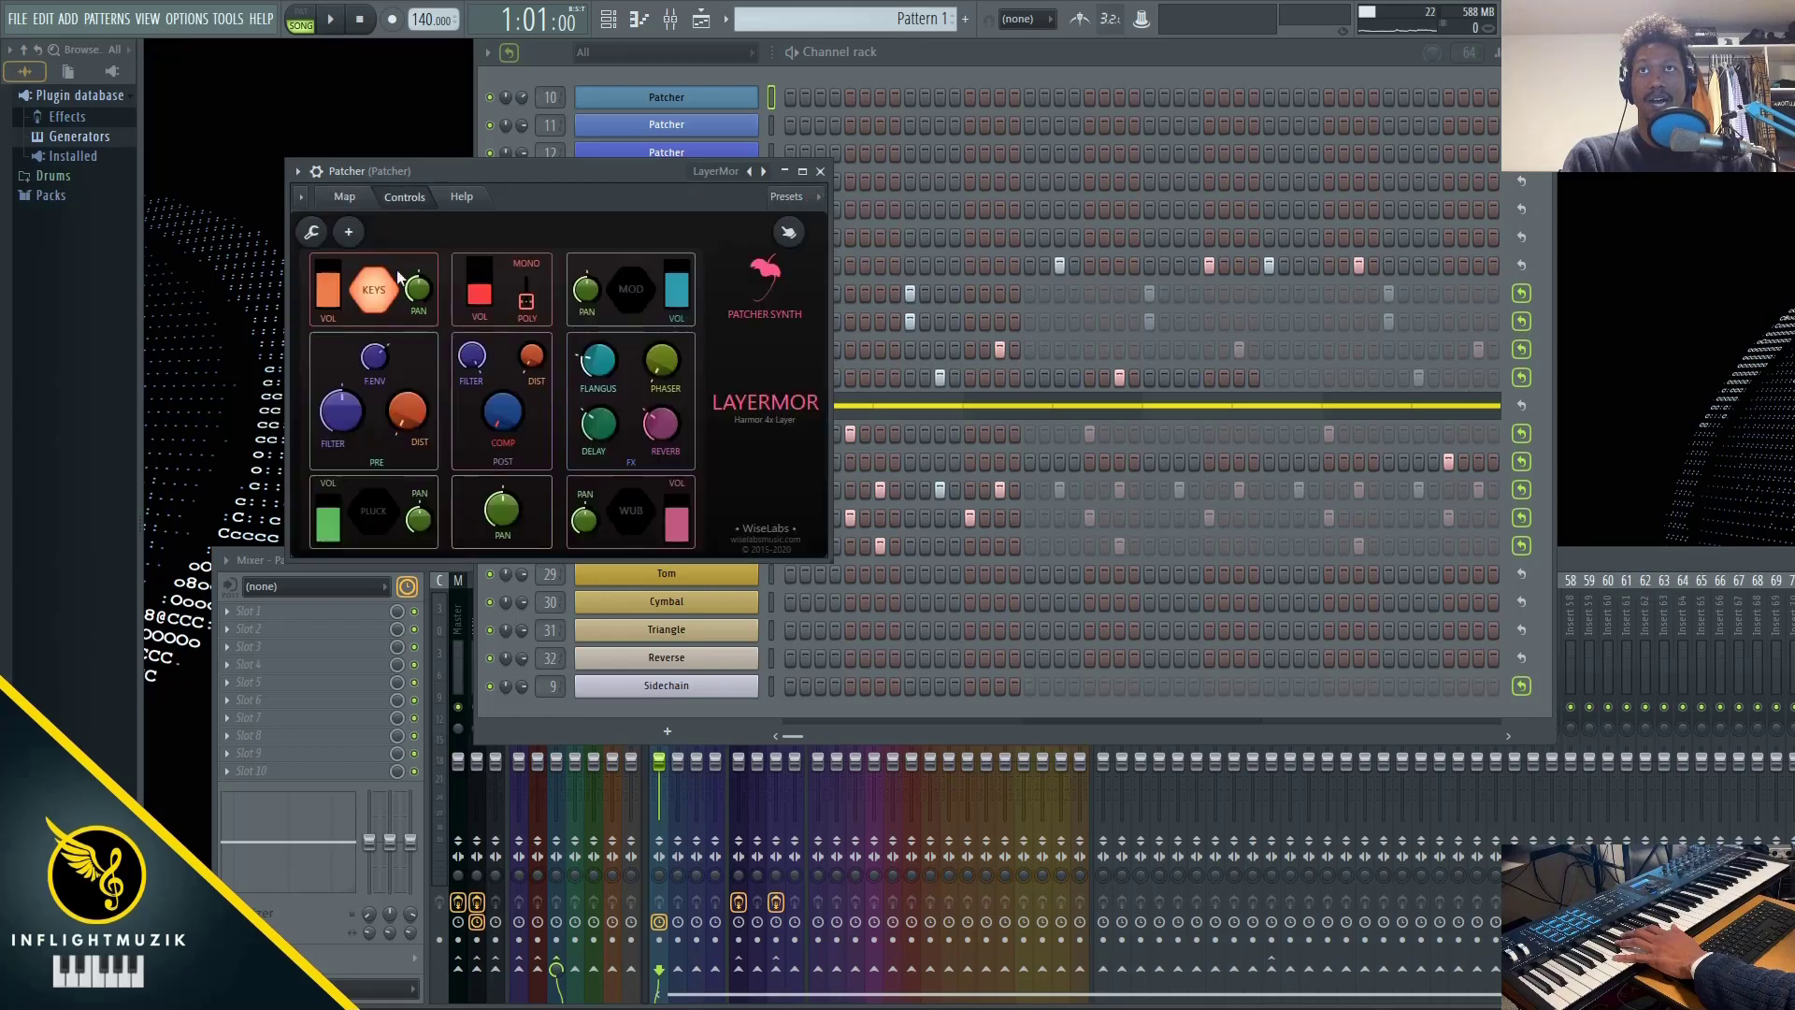
left_click(344, 199)
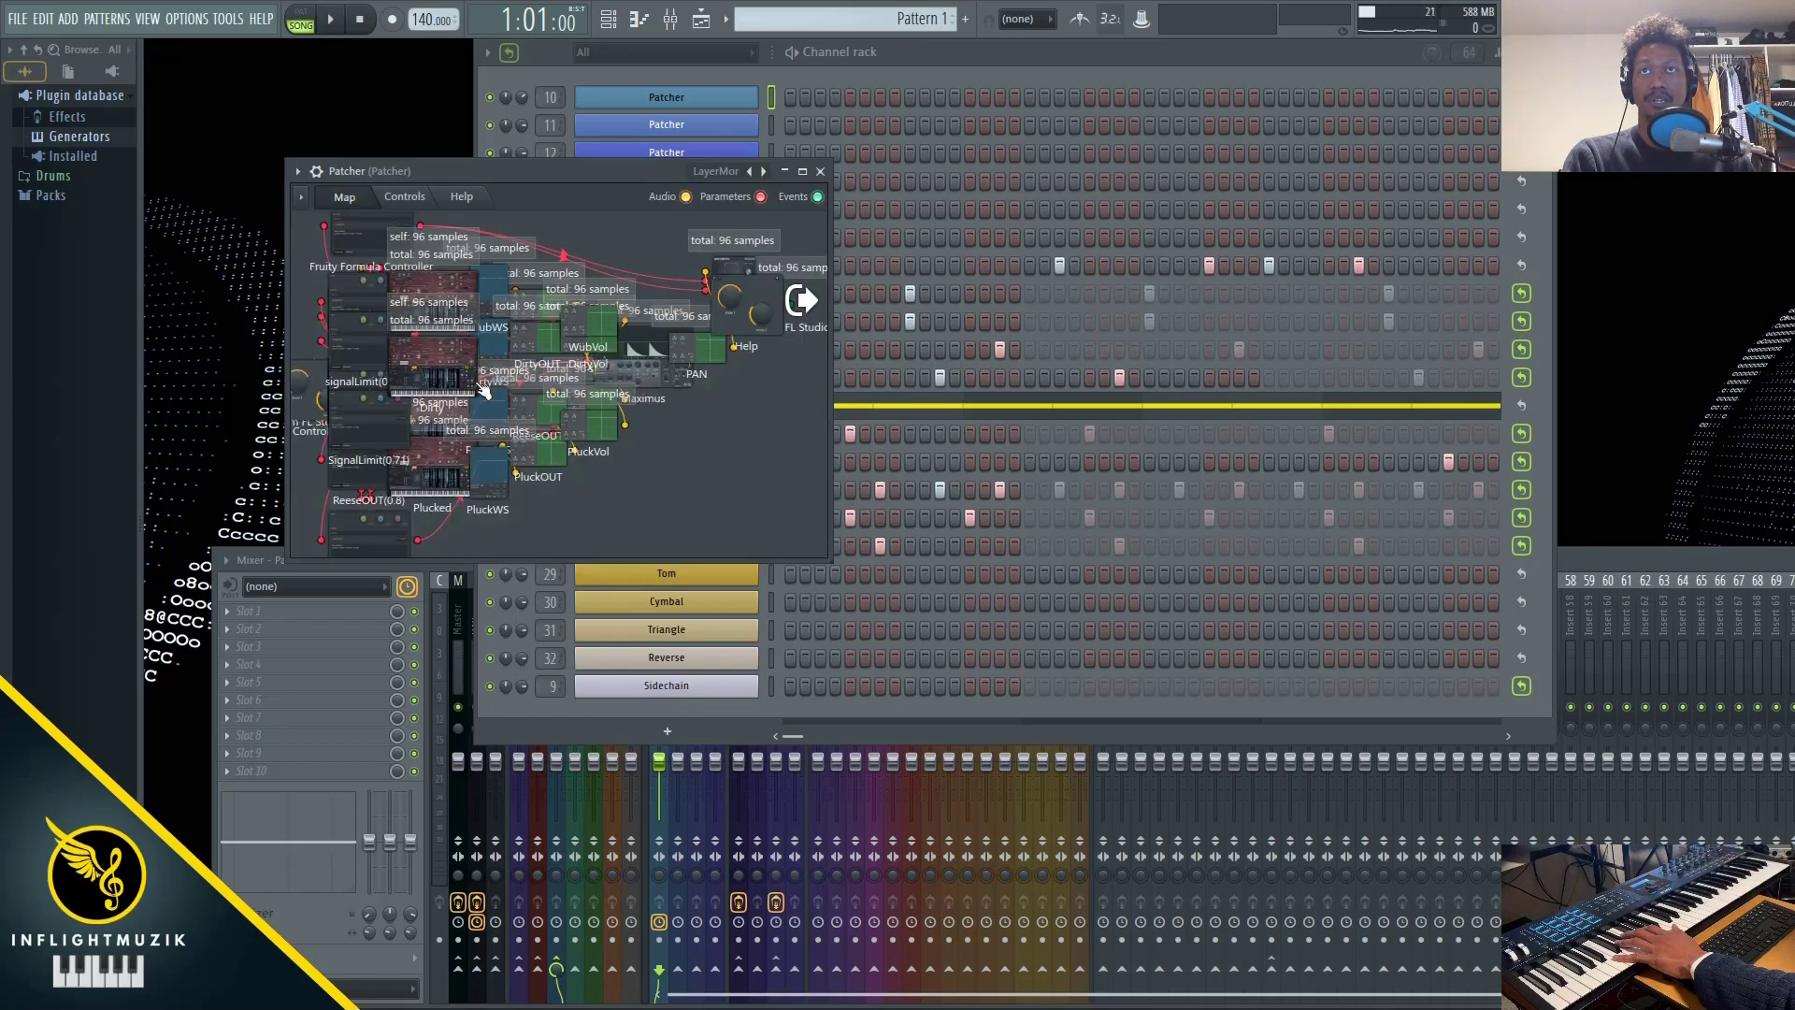
double_click(430, 378)
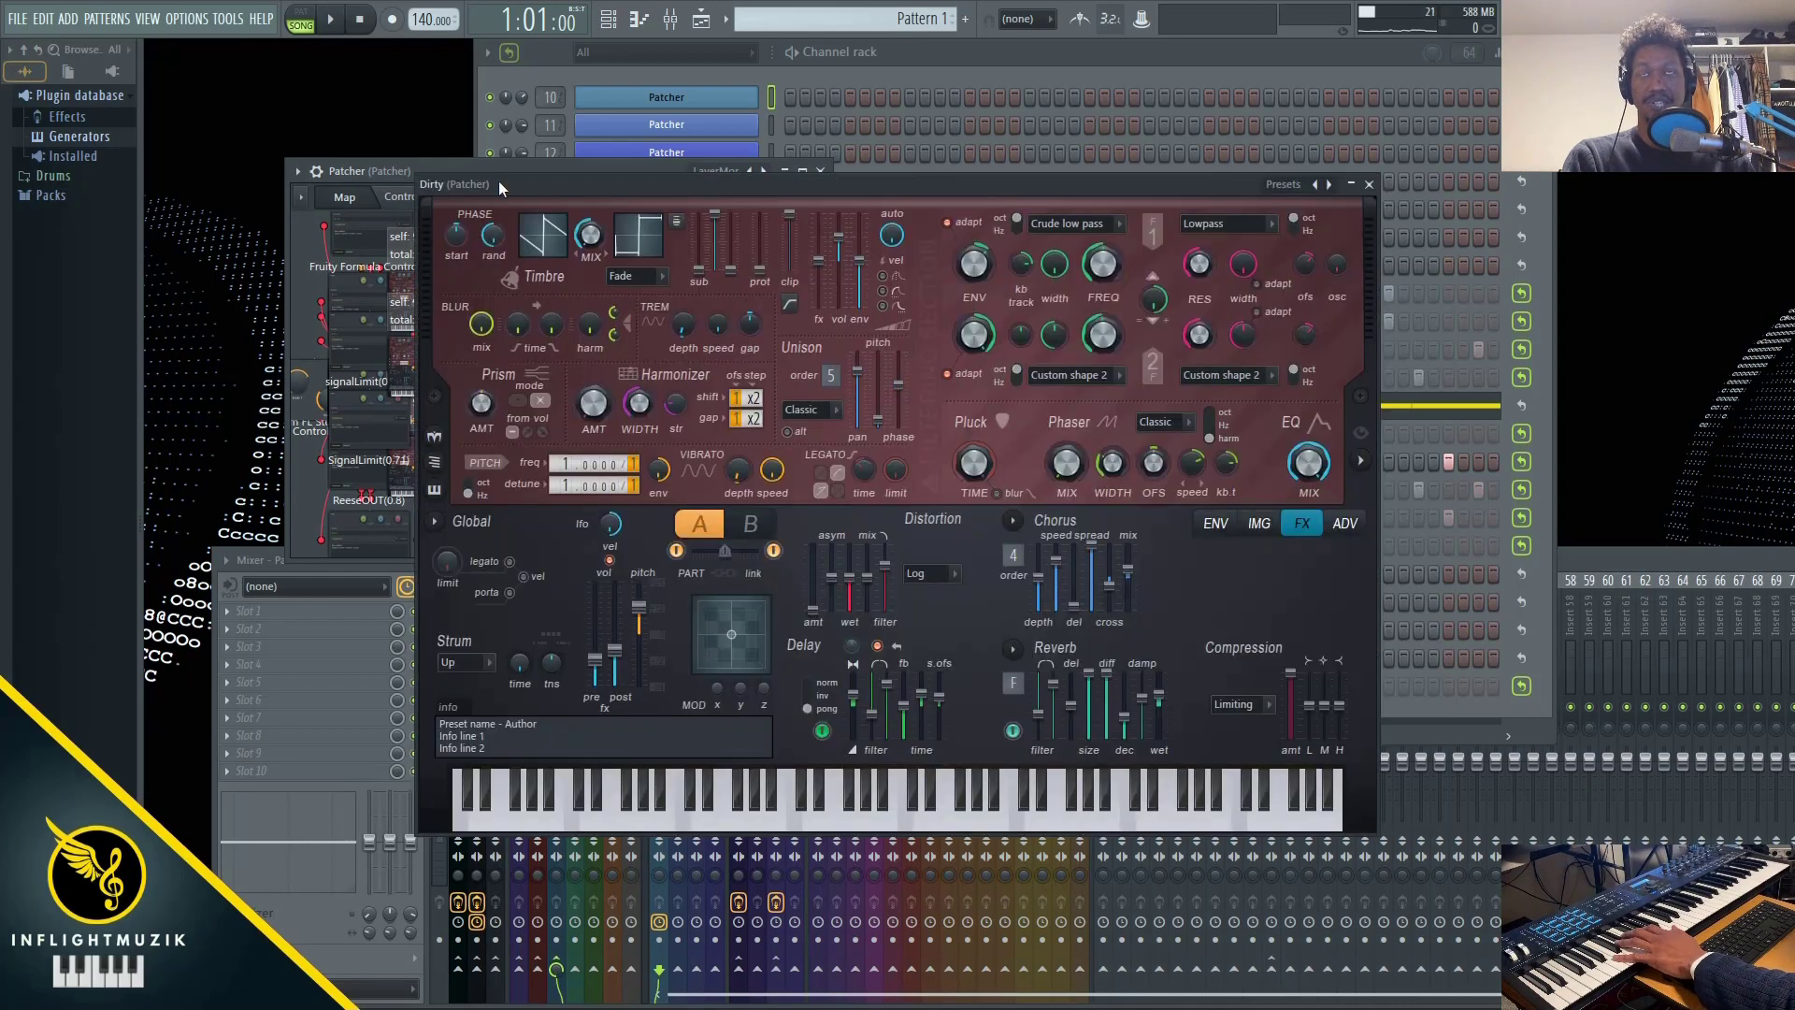
left_click_drag(498, 181, 903, 173)
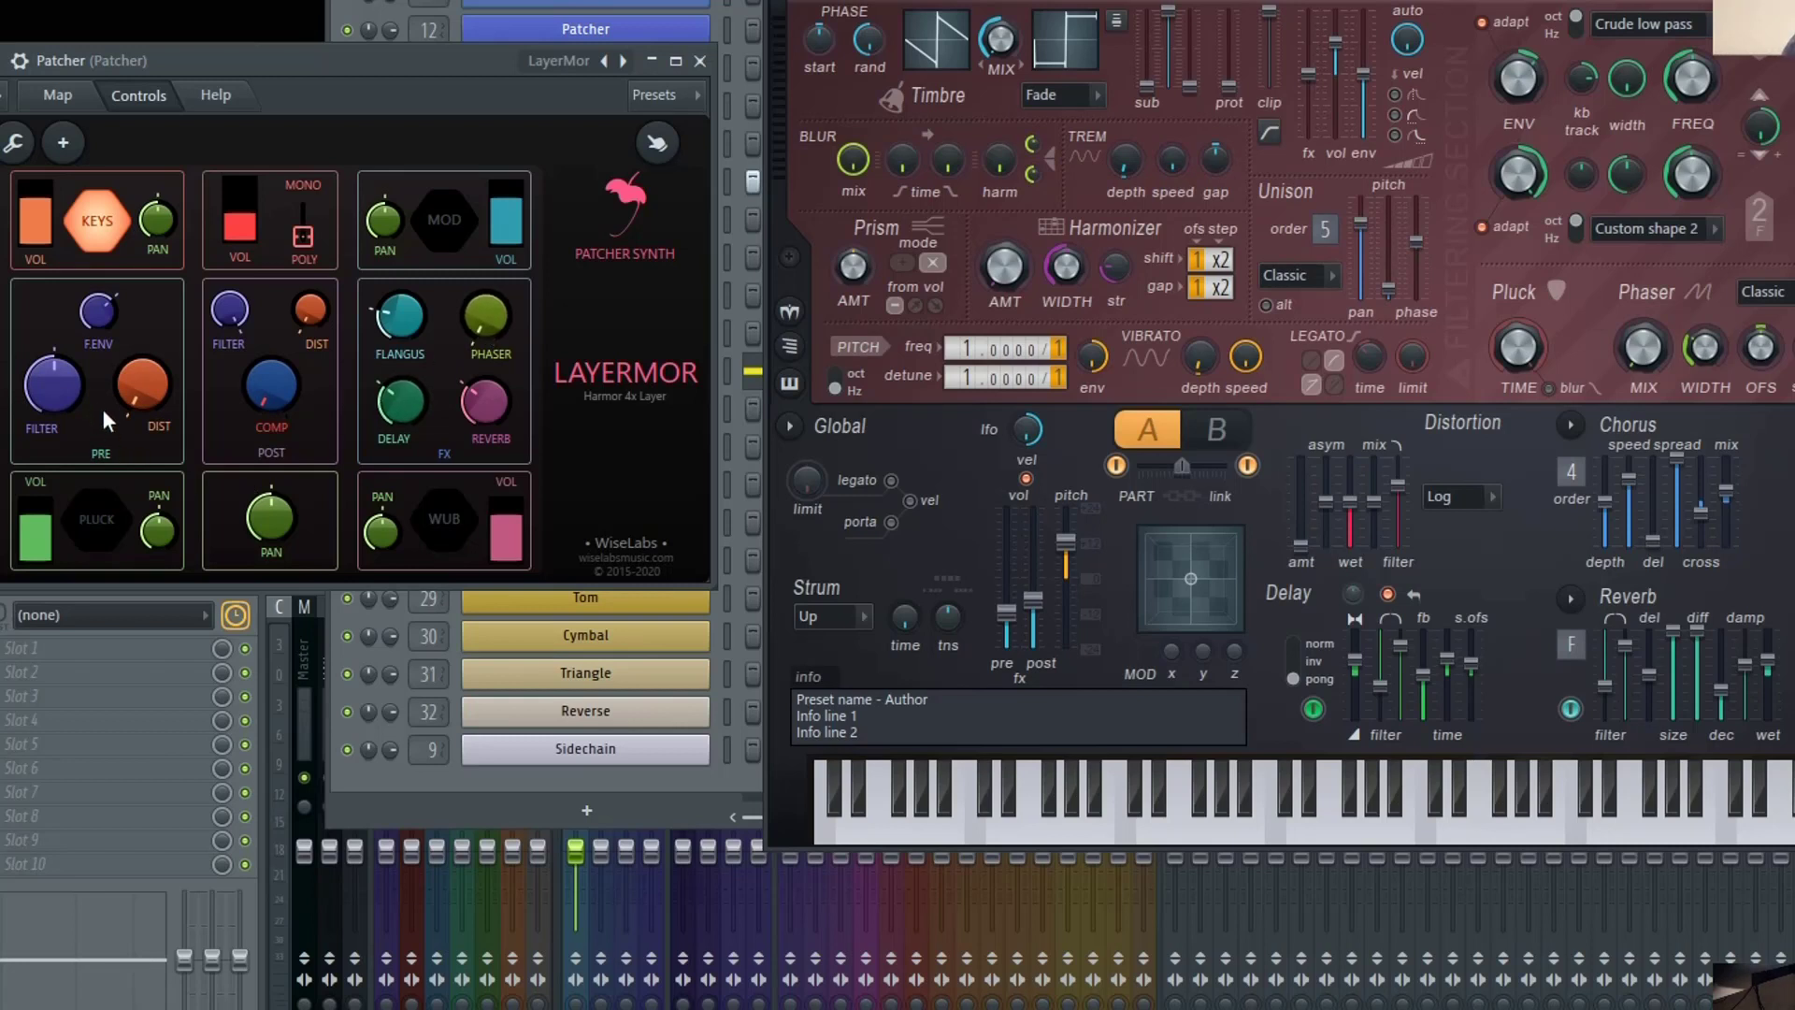
Adjust the Pre section's filter knob with the Wub Harmor also open below the Dirty one for comparison
mouse_move(62, 384)
left_mouse_down()
mouse_move(62, 360)
mouse_move(62, 392)
left_mouse_up()
left_click(57, 94)
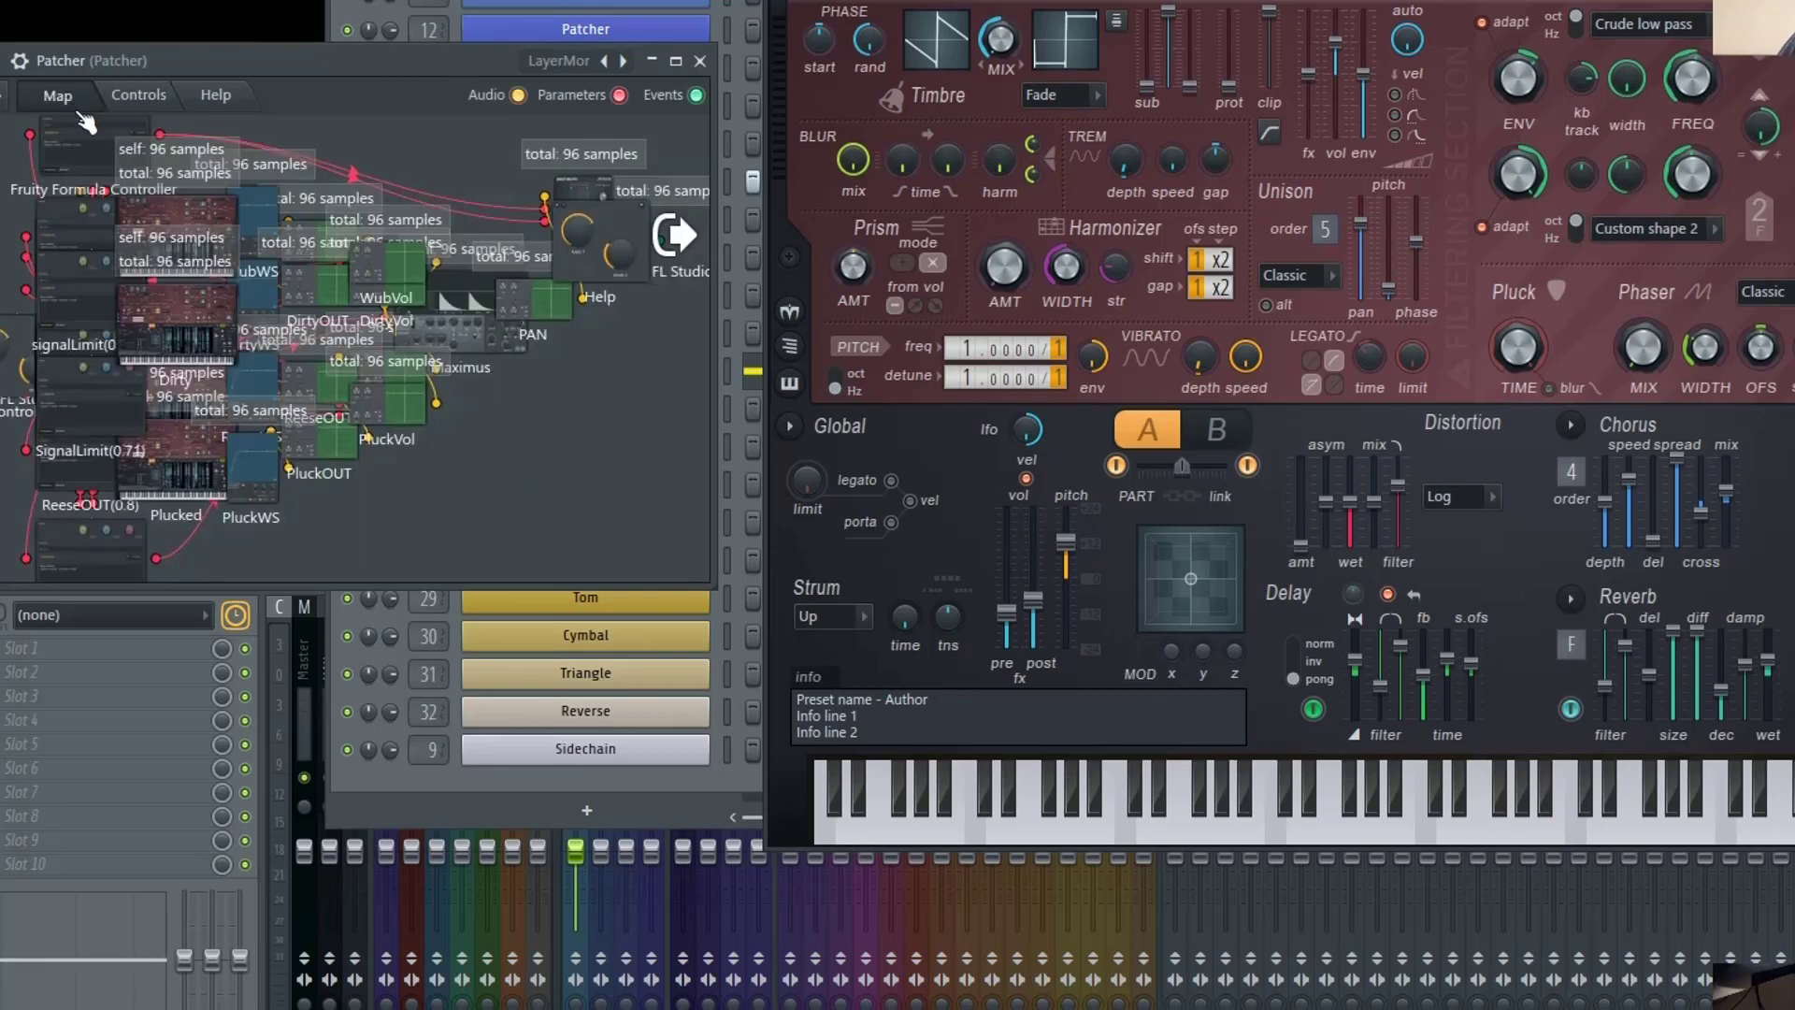
left_click(180, 227)
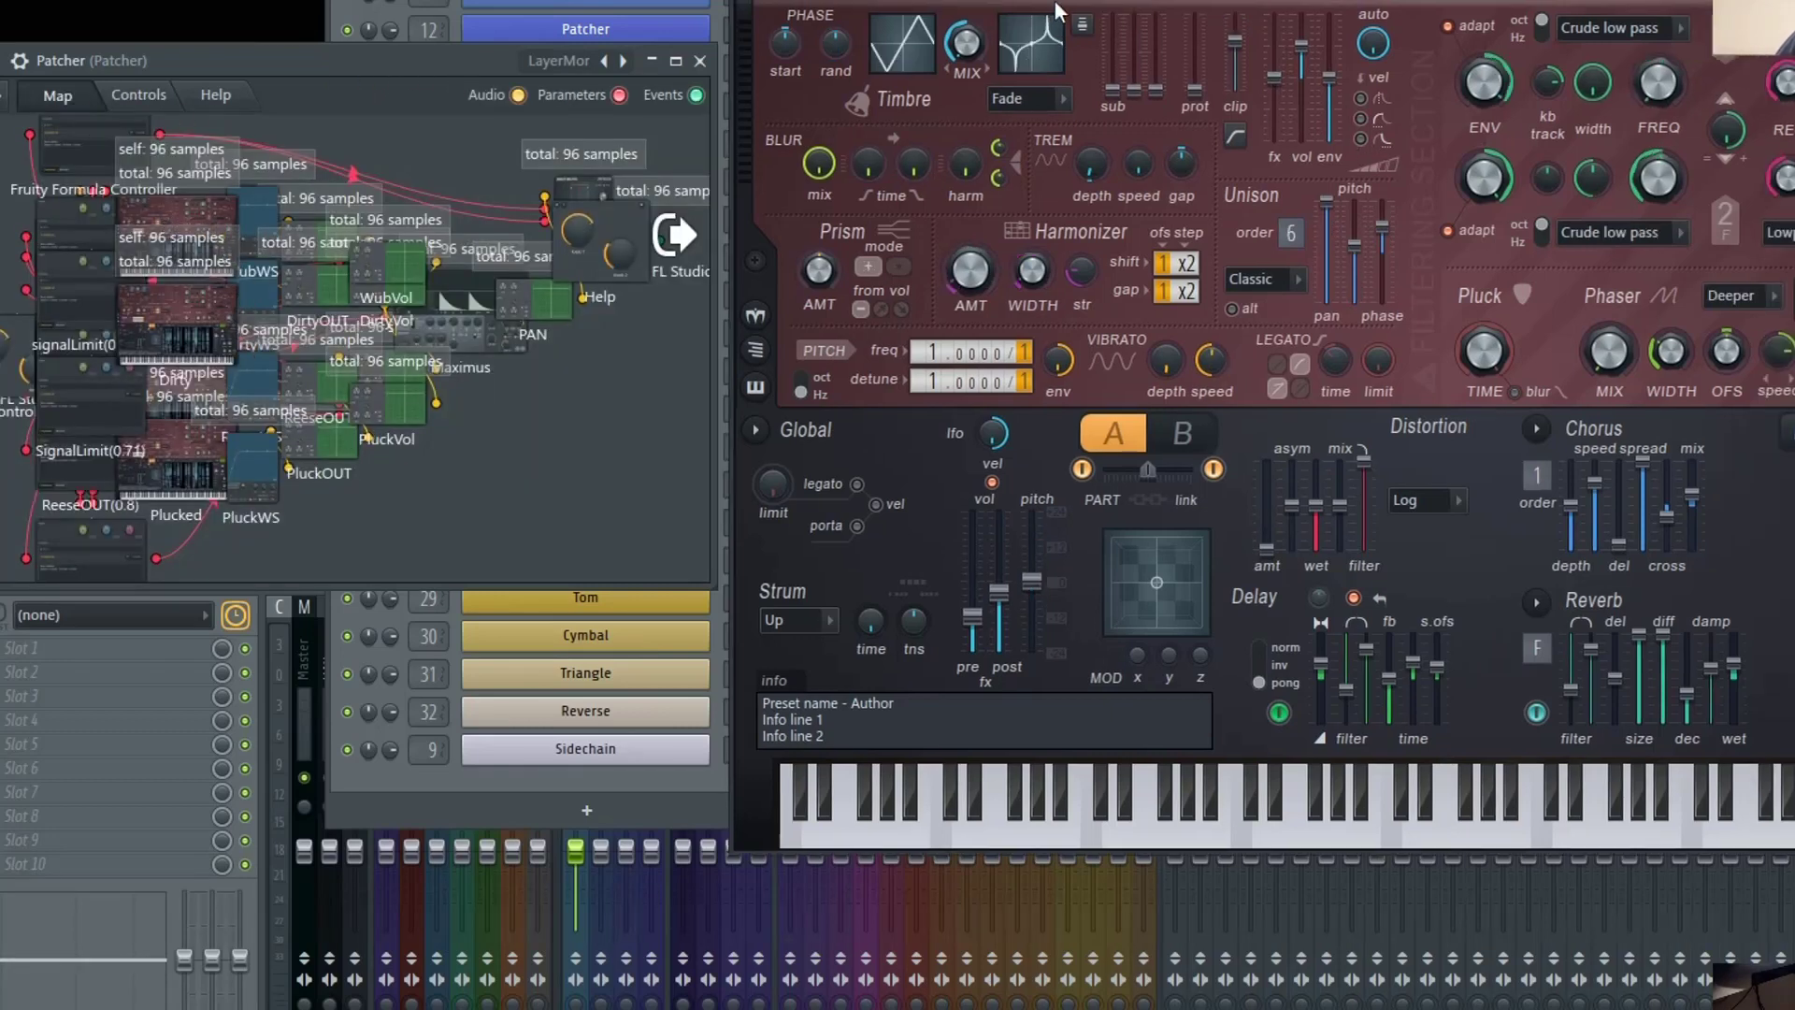
left_click_drag(1044, 3, 1062, 382)
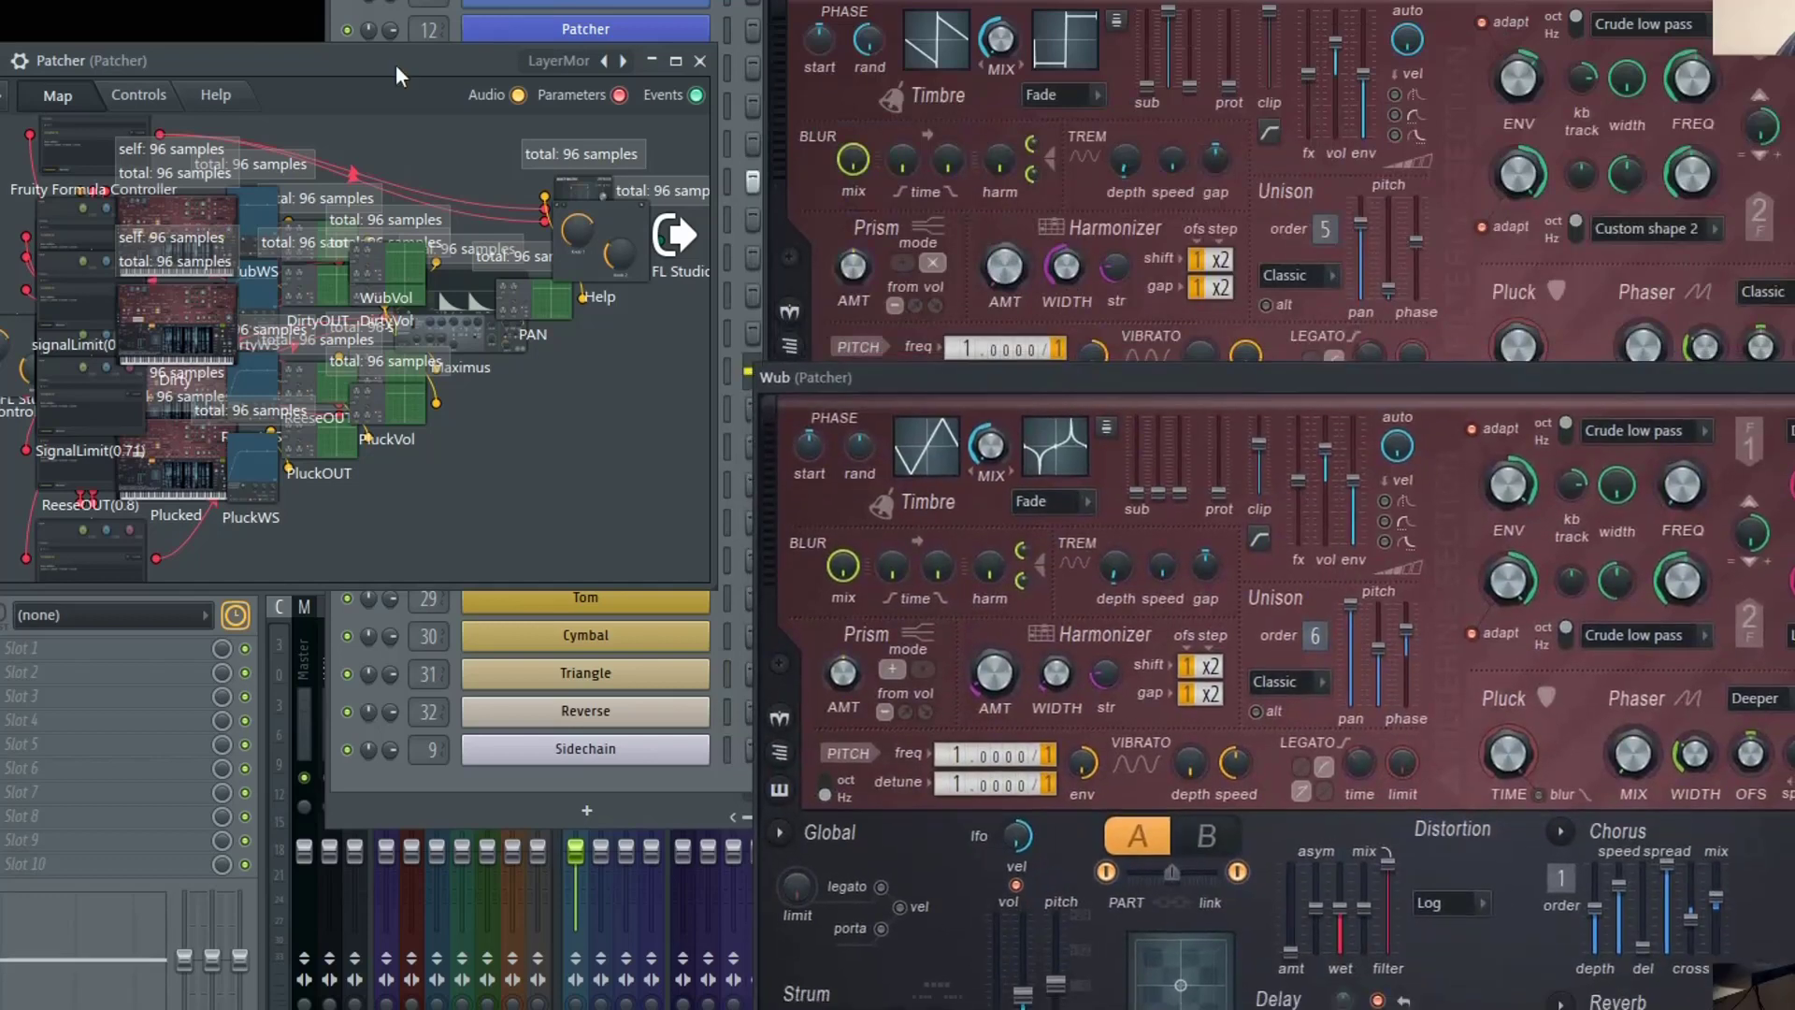
left_click(135, 104)
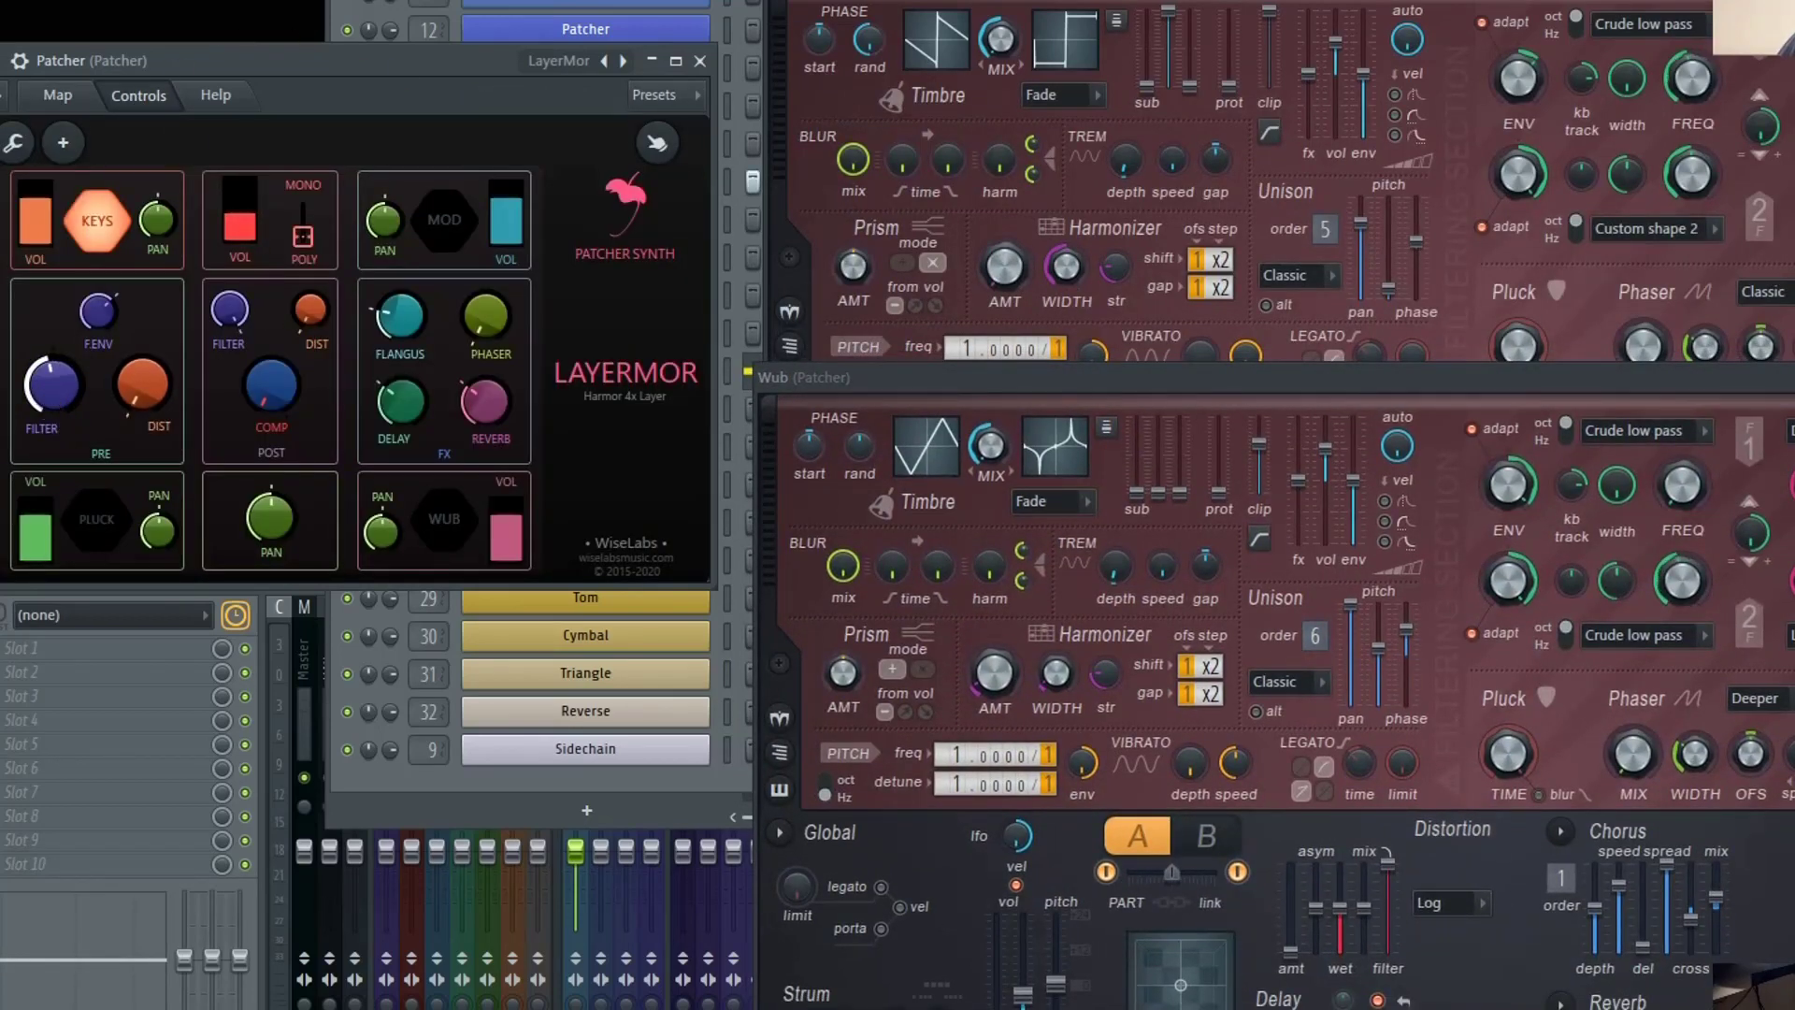
left_click_drag(51, 384, 52, 383)
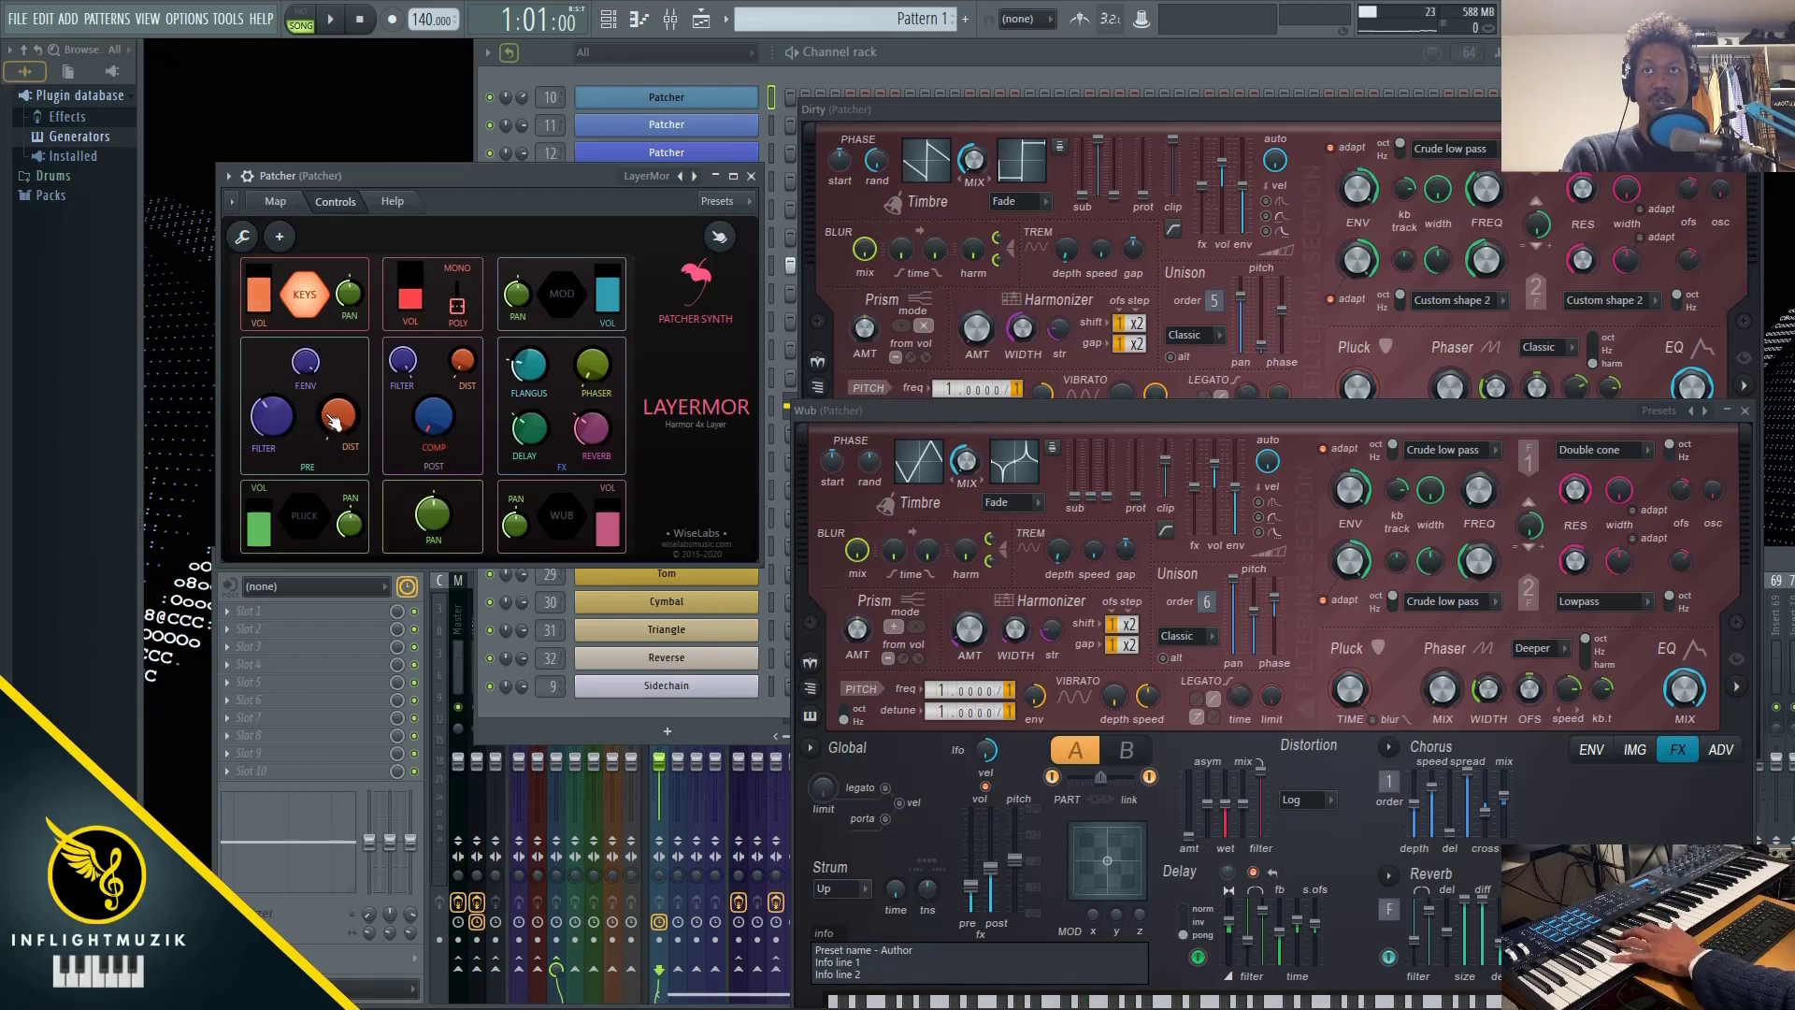
Raise the Pre section's distortion and adjust the Post section's filter
left_click_drag(334, 423, 334, 404)
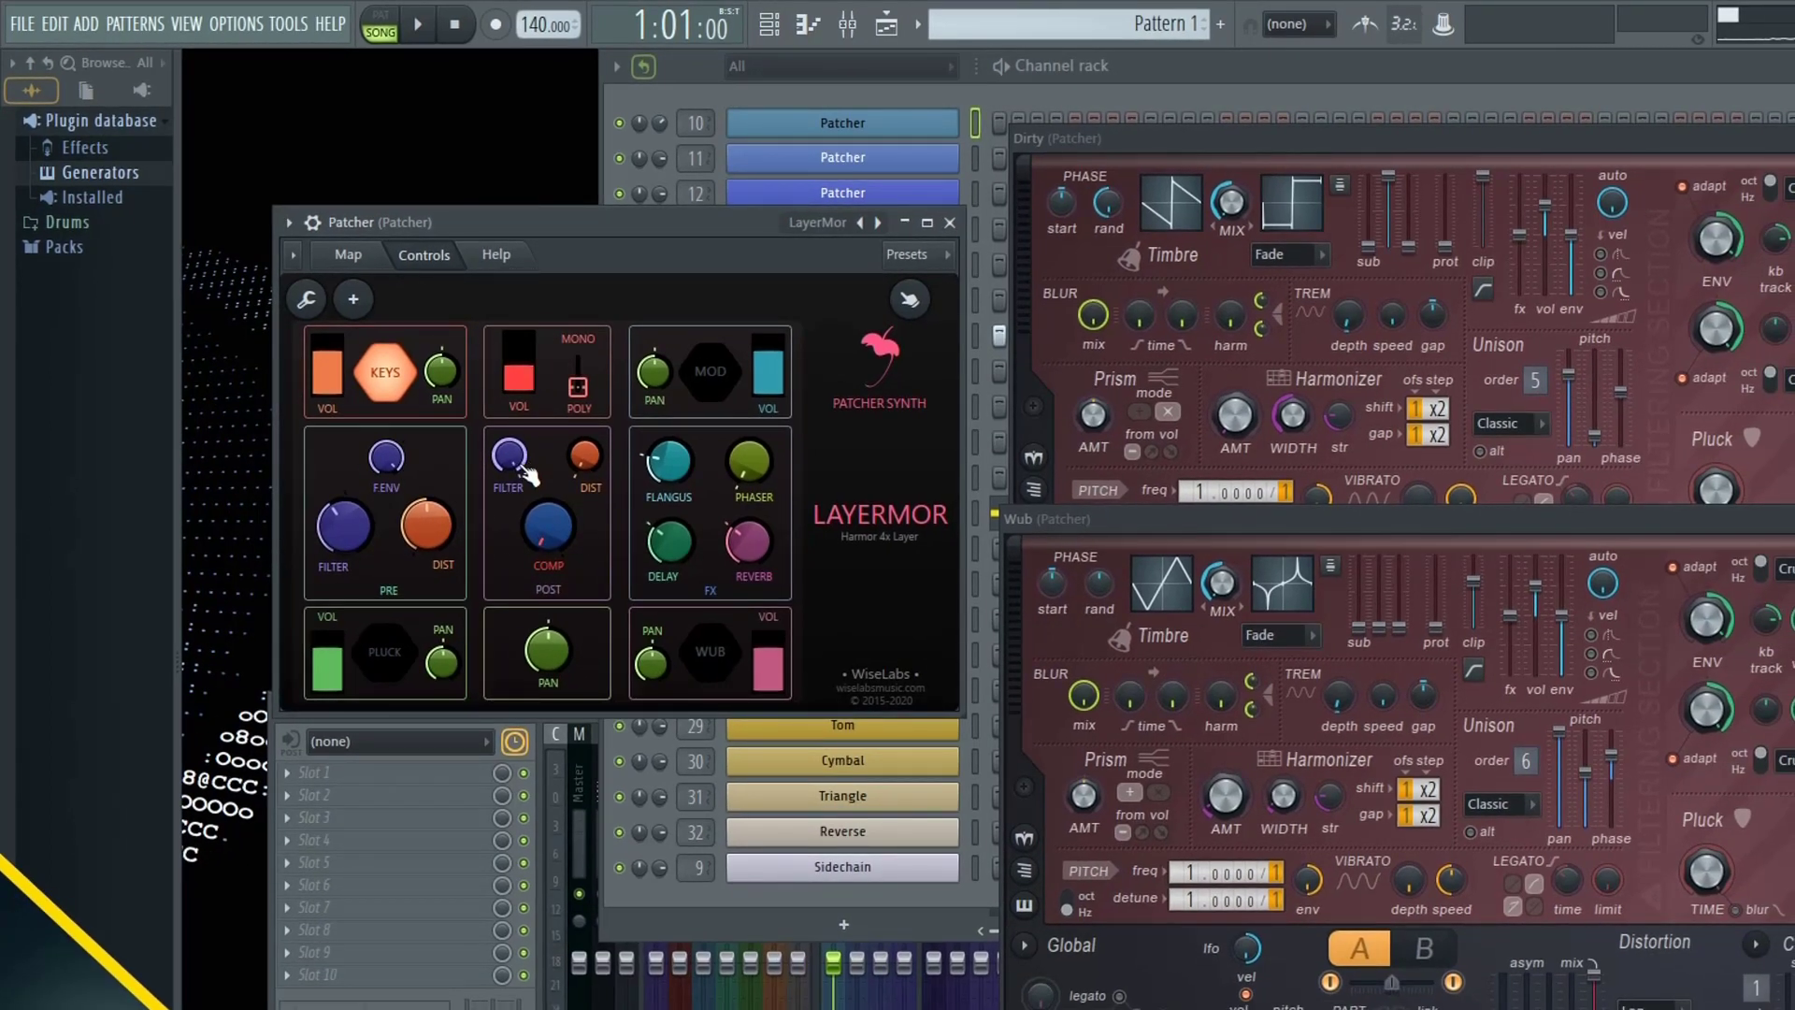
left_click_drag(518, 463, 519, 452)
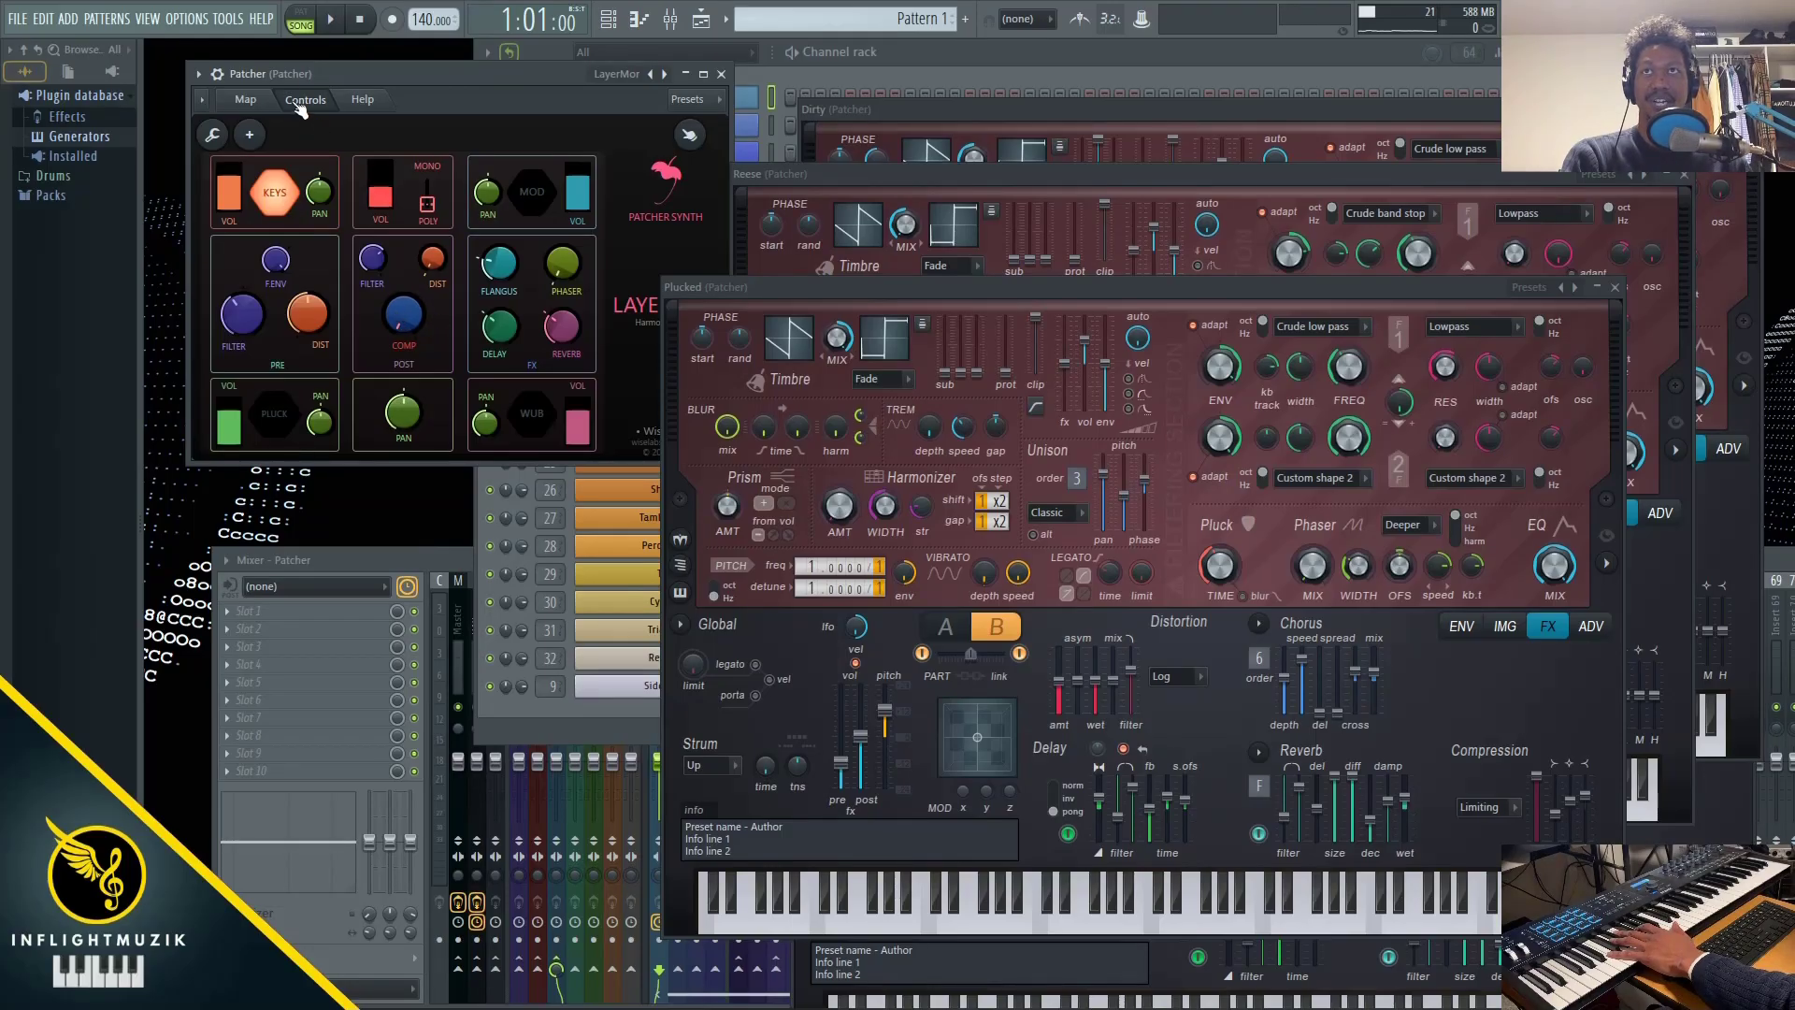
Examine the WubWS, DirtyWS and ReeseWS wave shapers in the Patcher map, closing each one after viewing
left_click(245, 99)
left_click(394, 196)
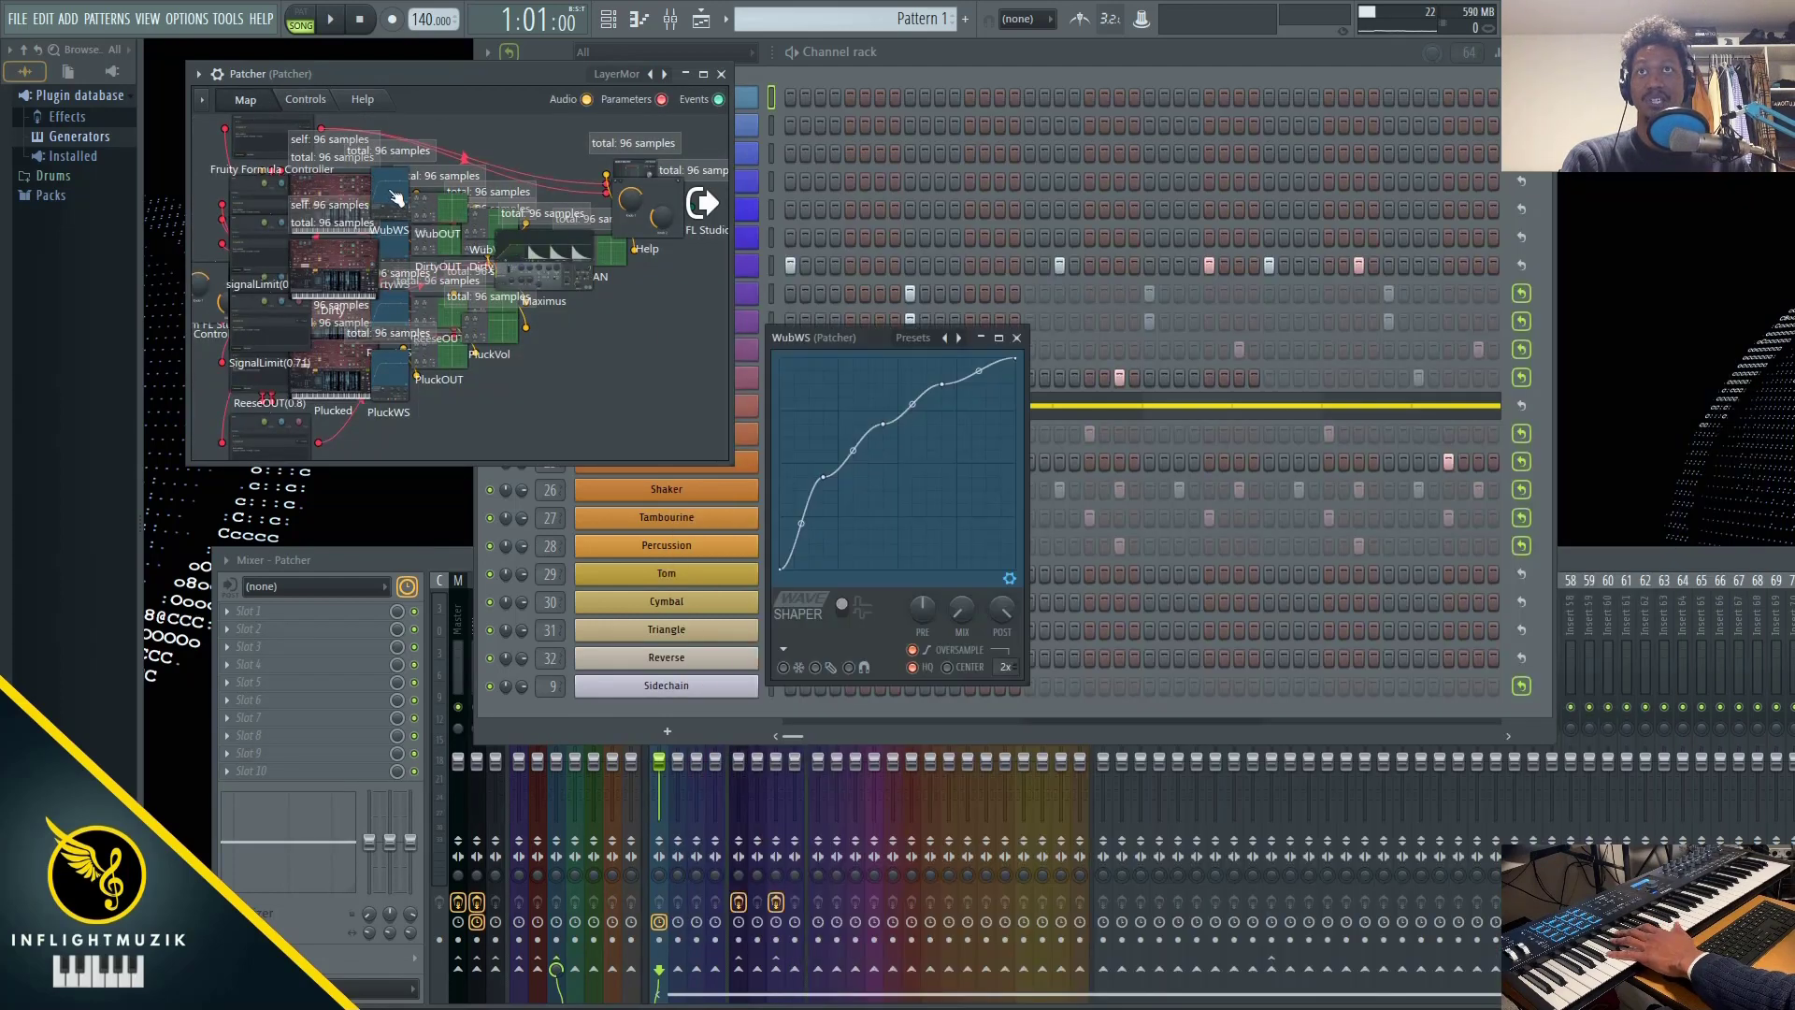
left_click(1017, 338)
left_click(409, 259)
left_click(1017, 337)
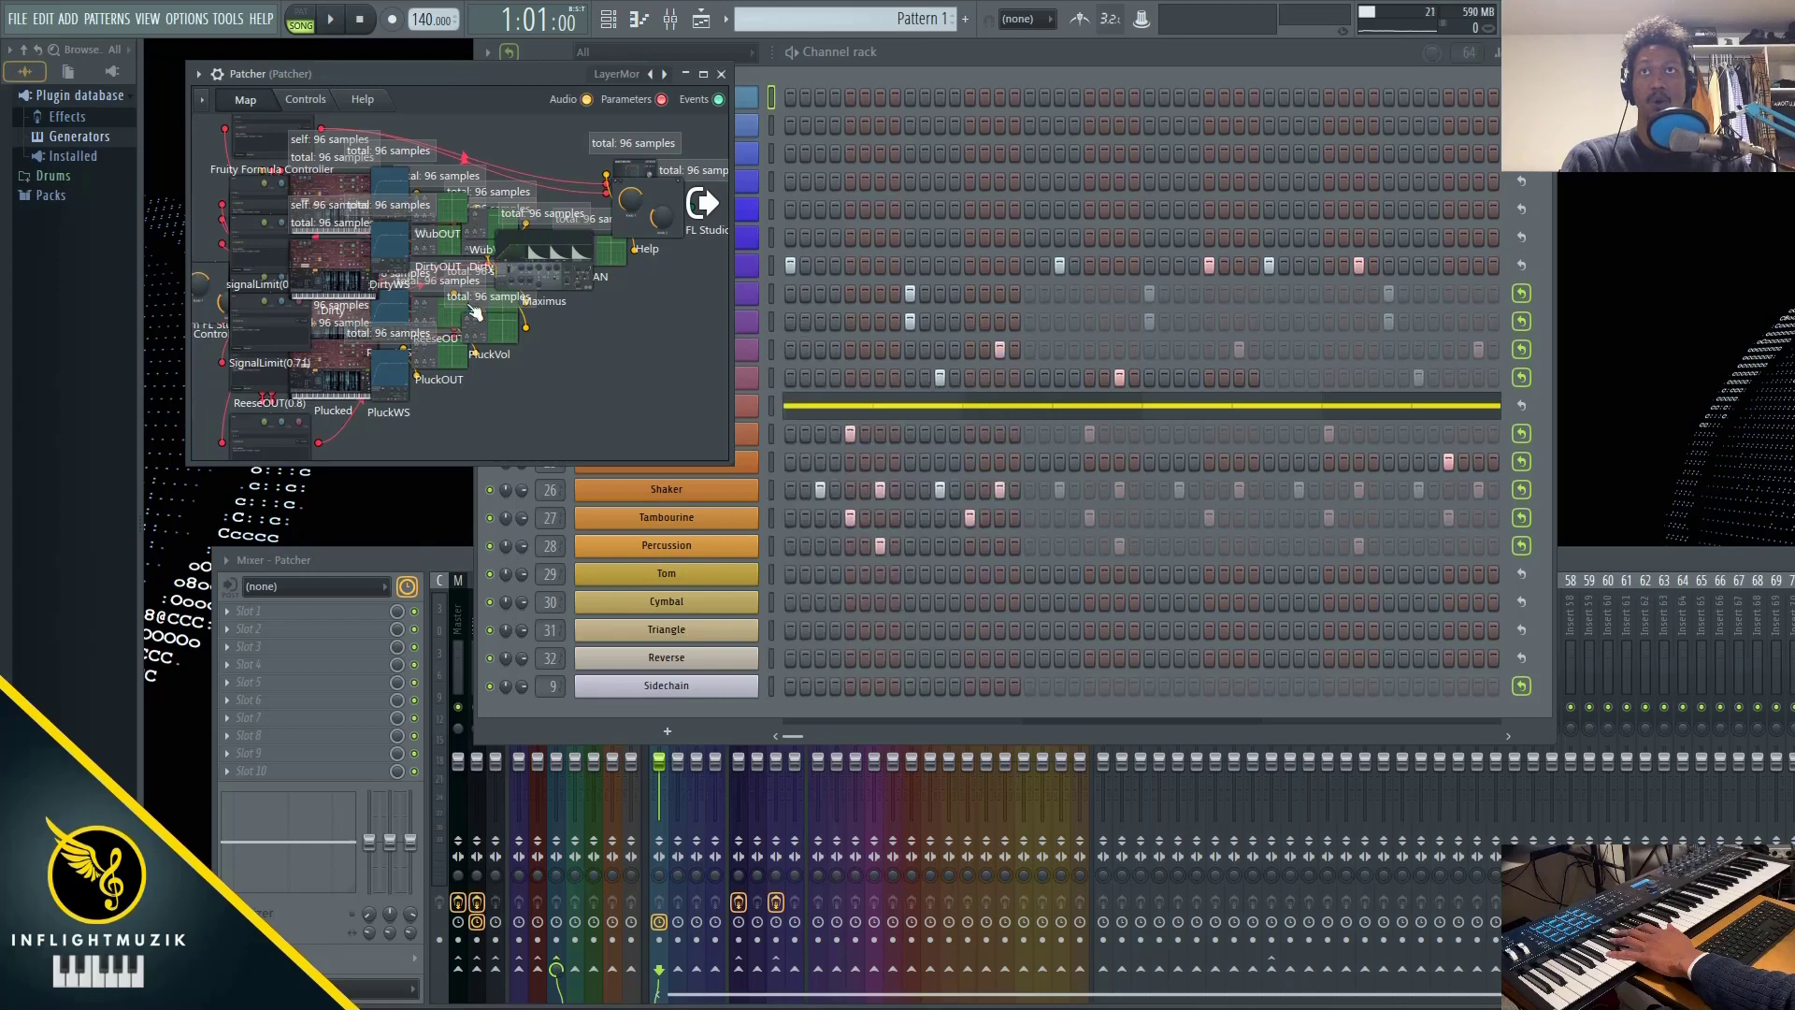
left_click(407, 322)
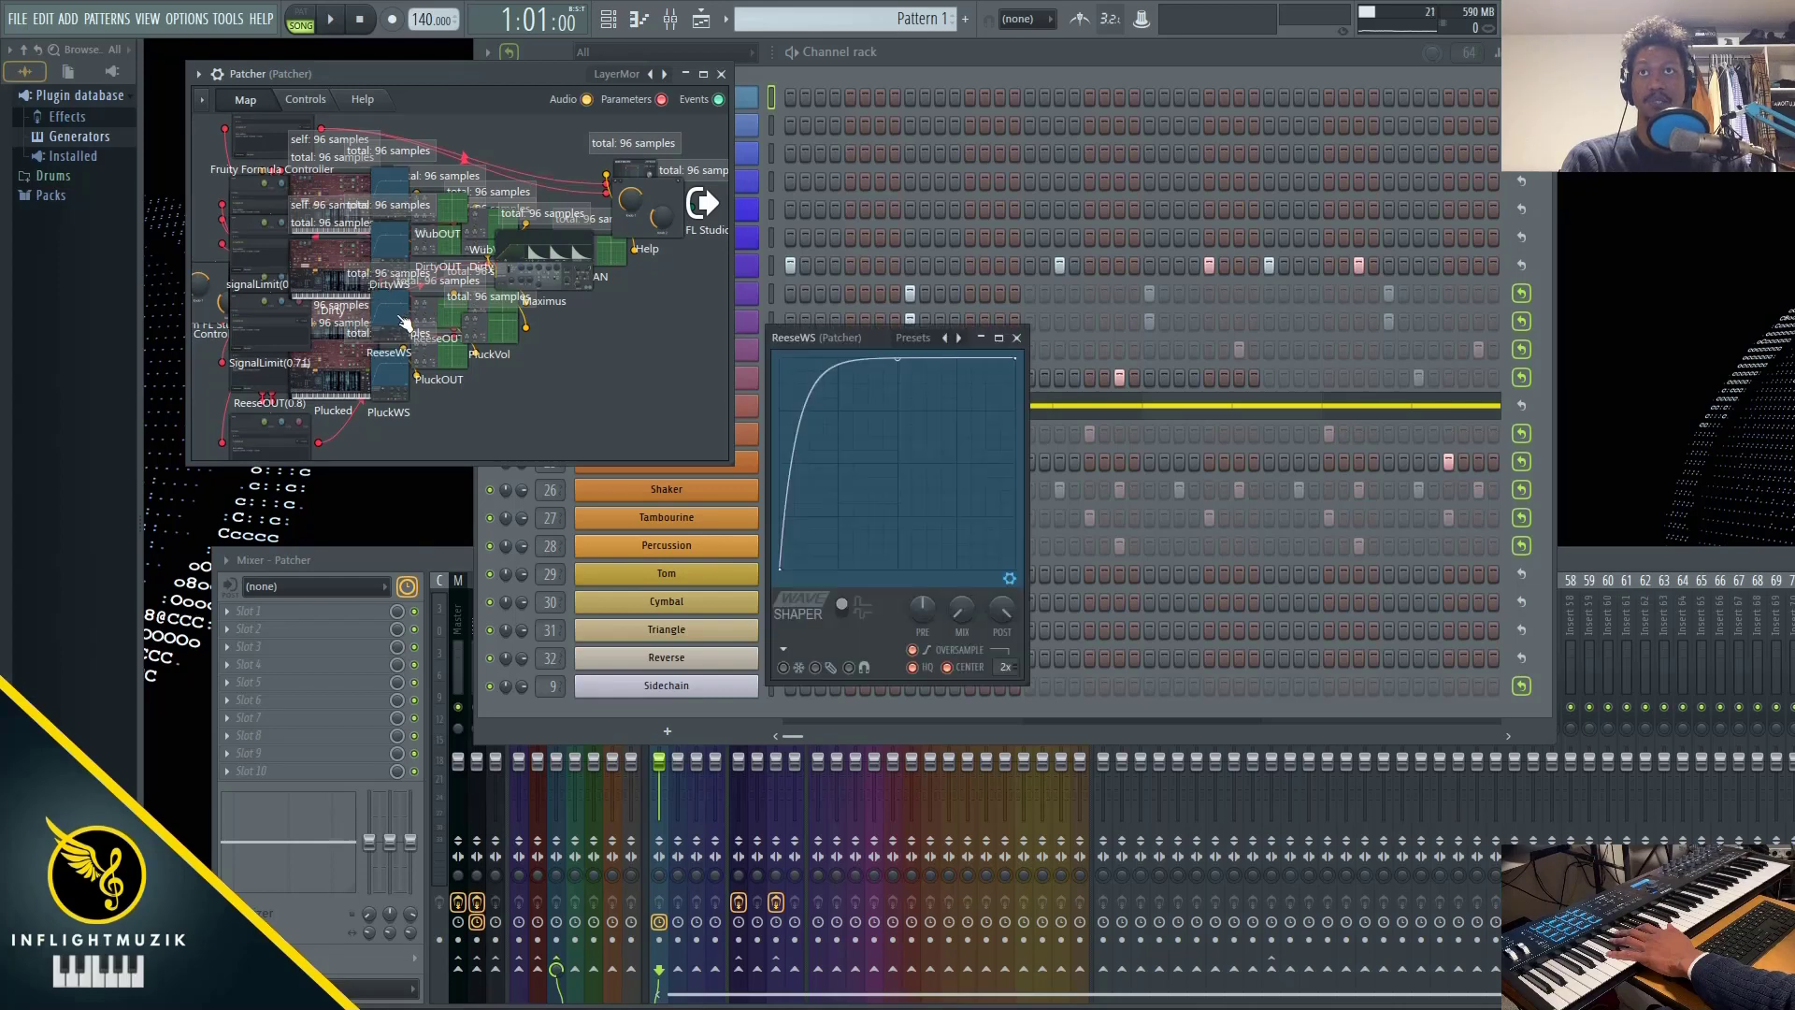
left_click(1016, 338)
Examine the Maximus compressor in the Patcher map and compare it with the Comp control on the control surface
left_click(564, 275)
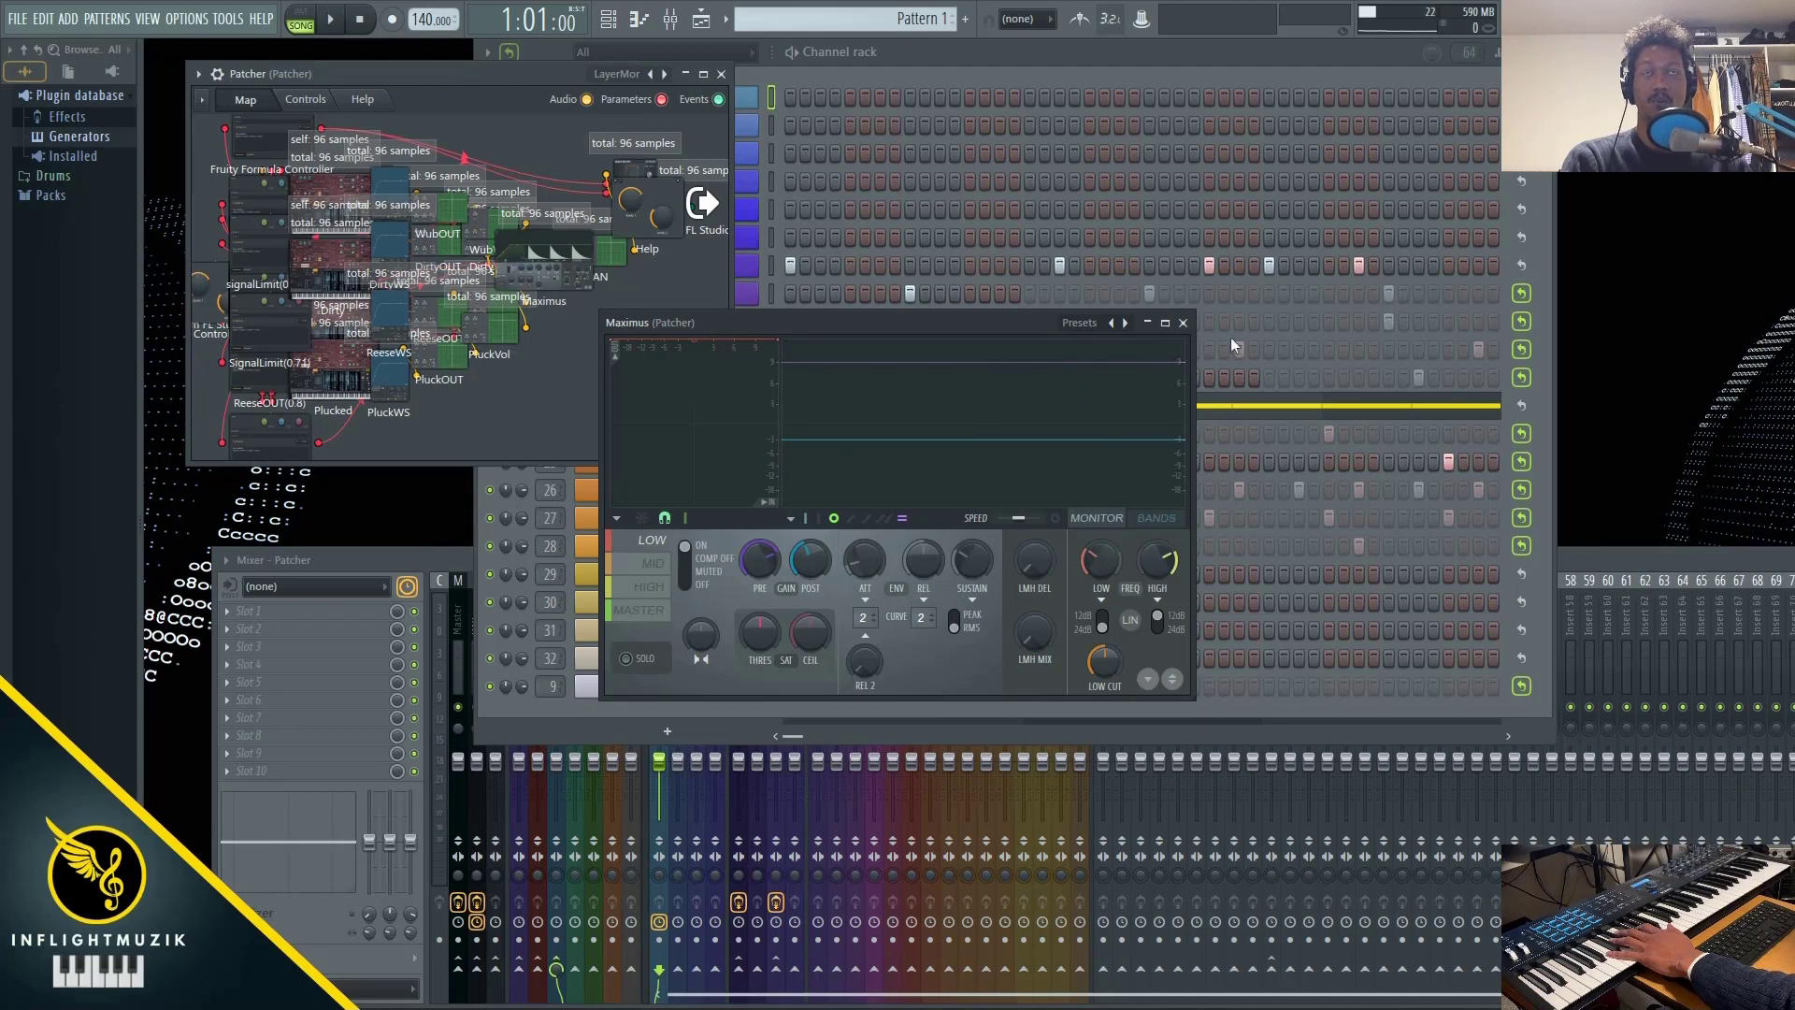
left_click(1183, 322)
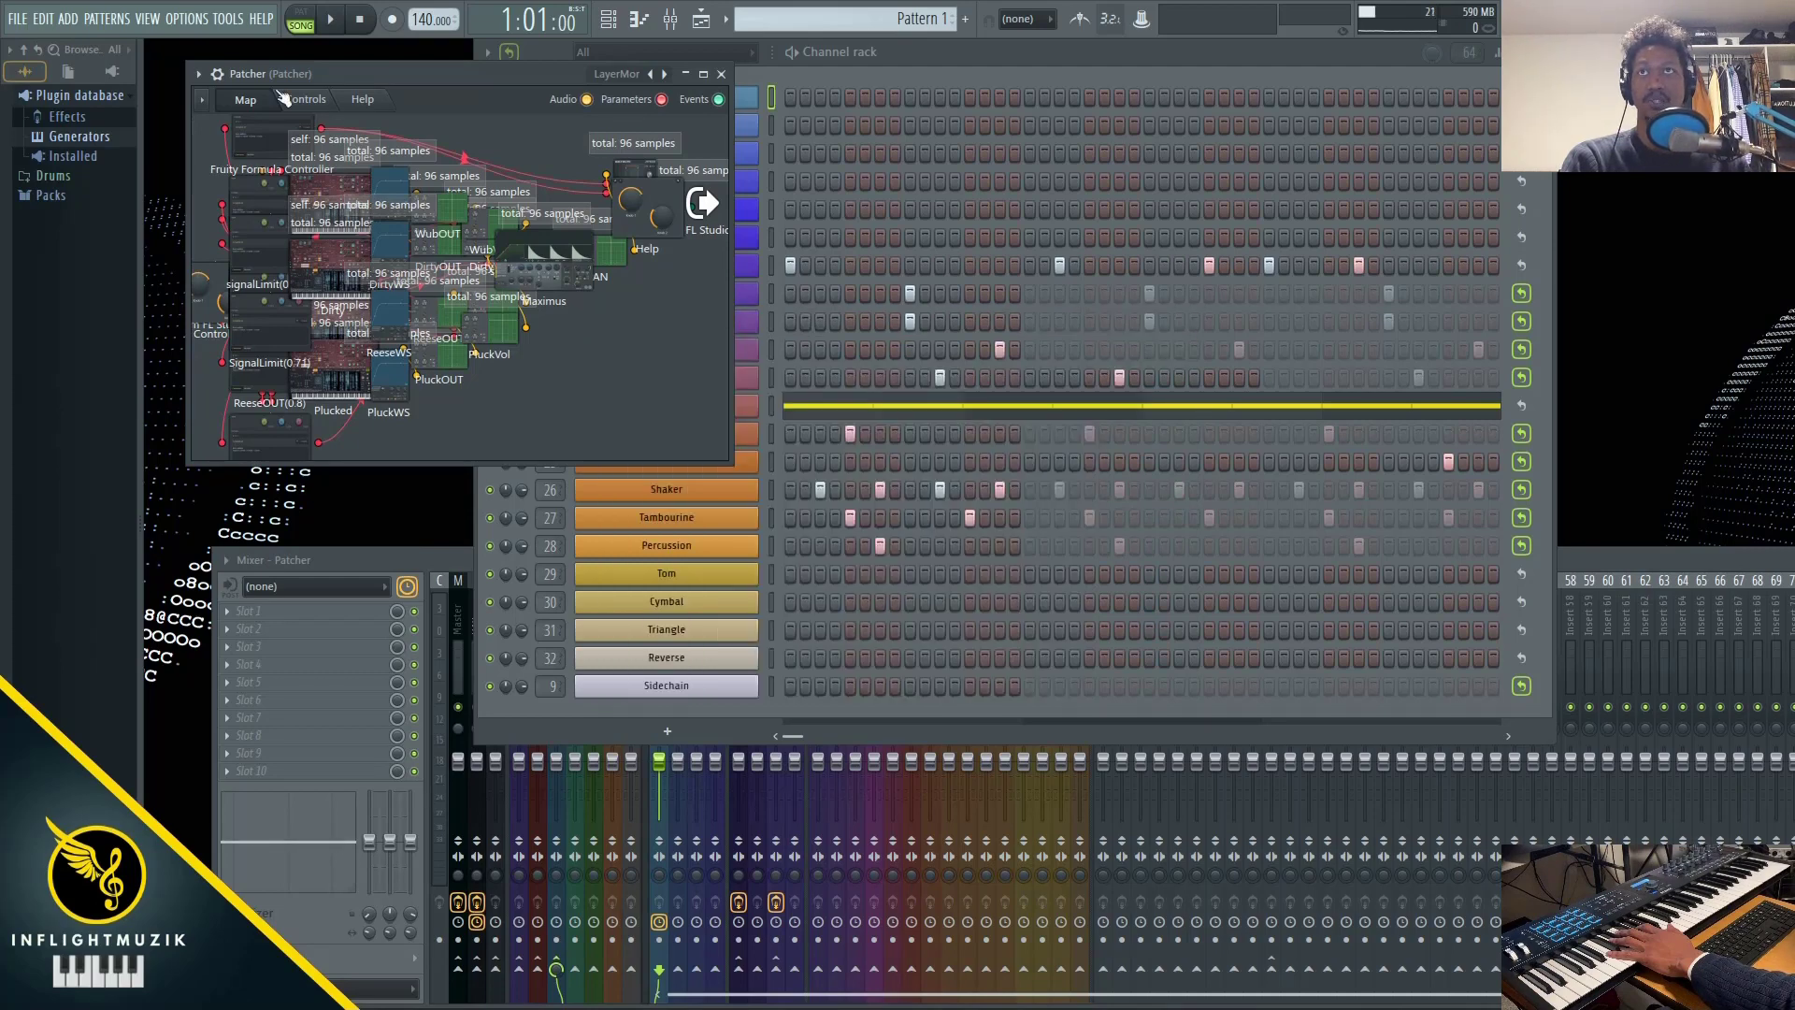
left_click(308, 101)
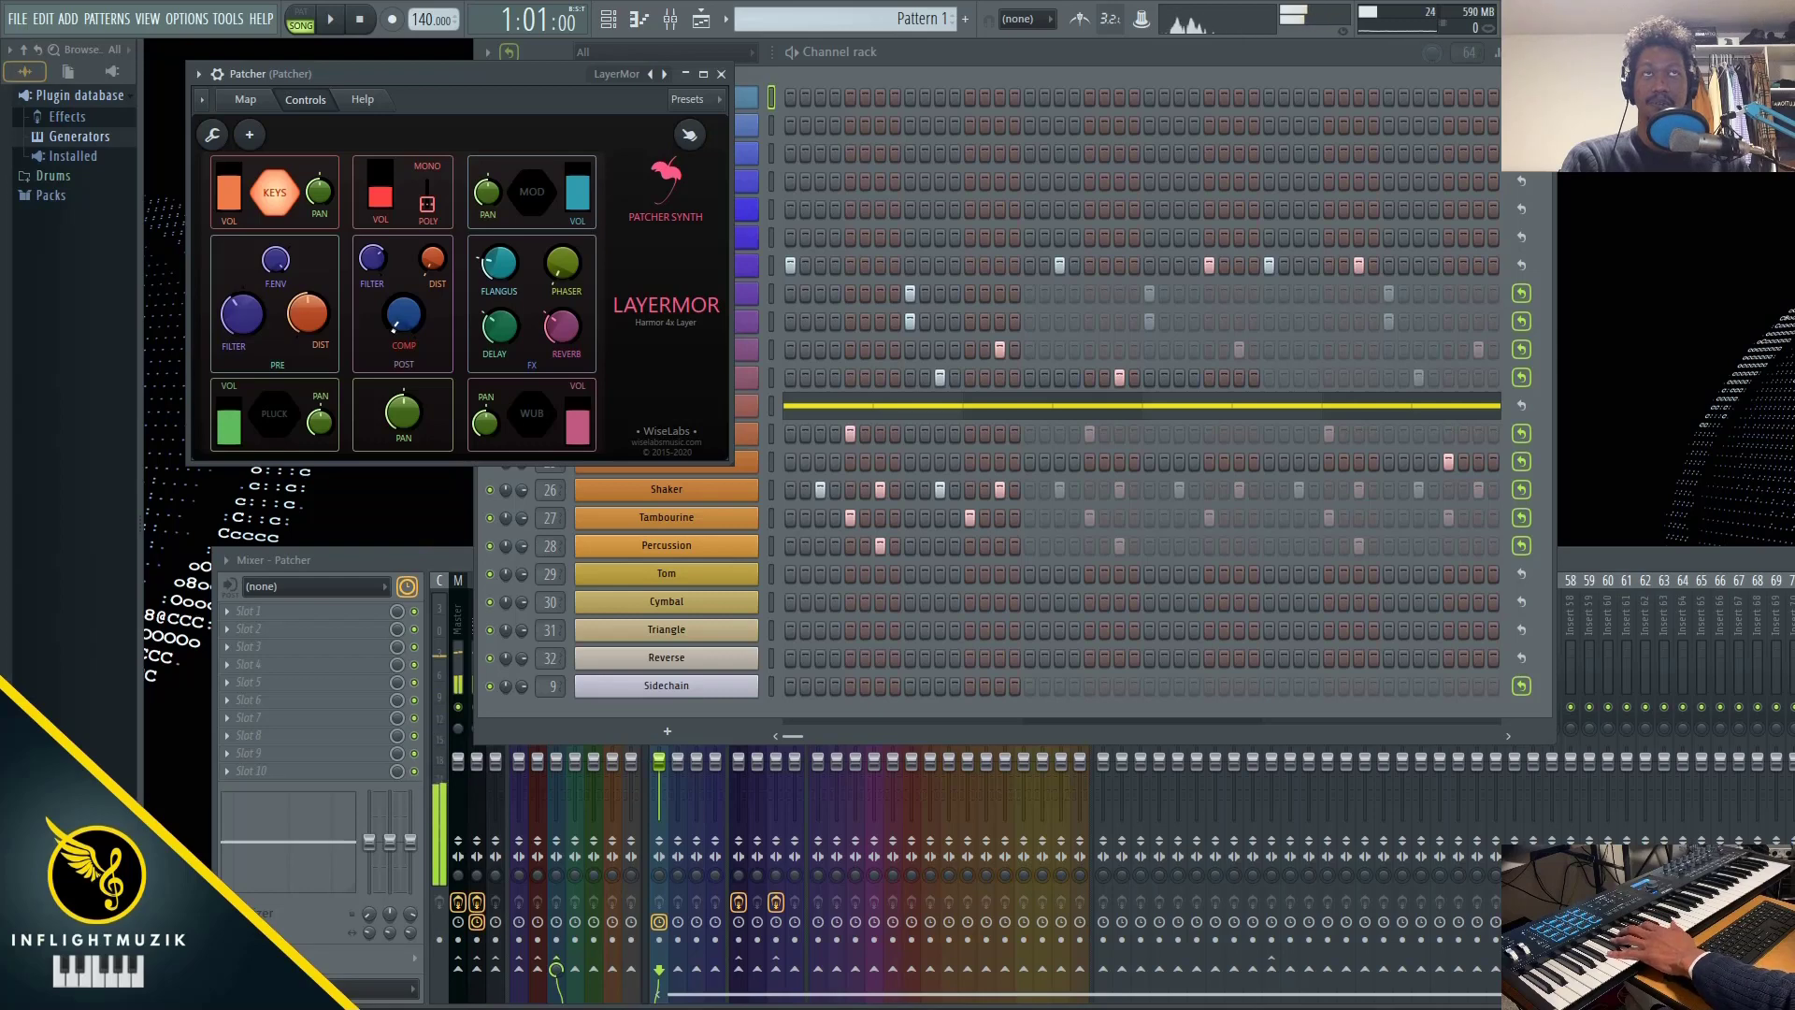
left_click(246, 101)
double_click(567, 280)
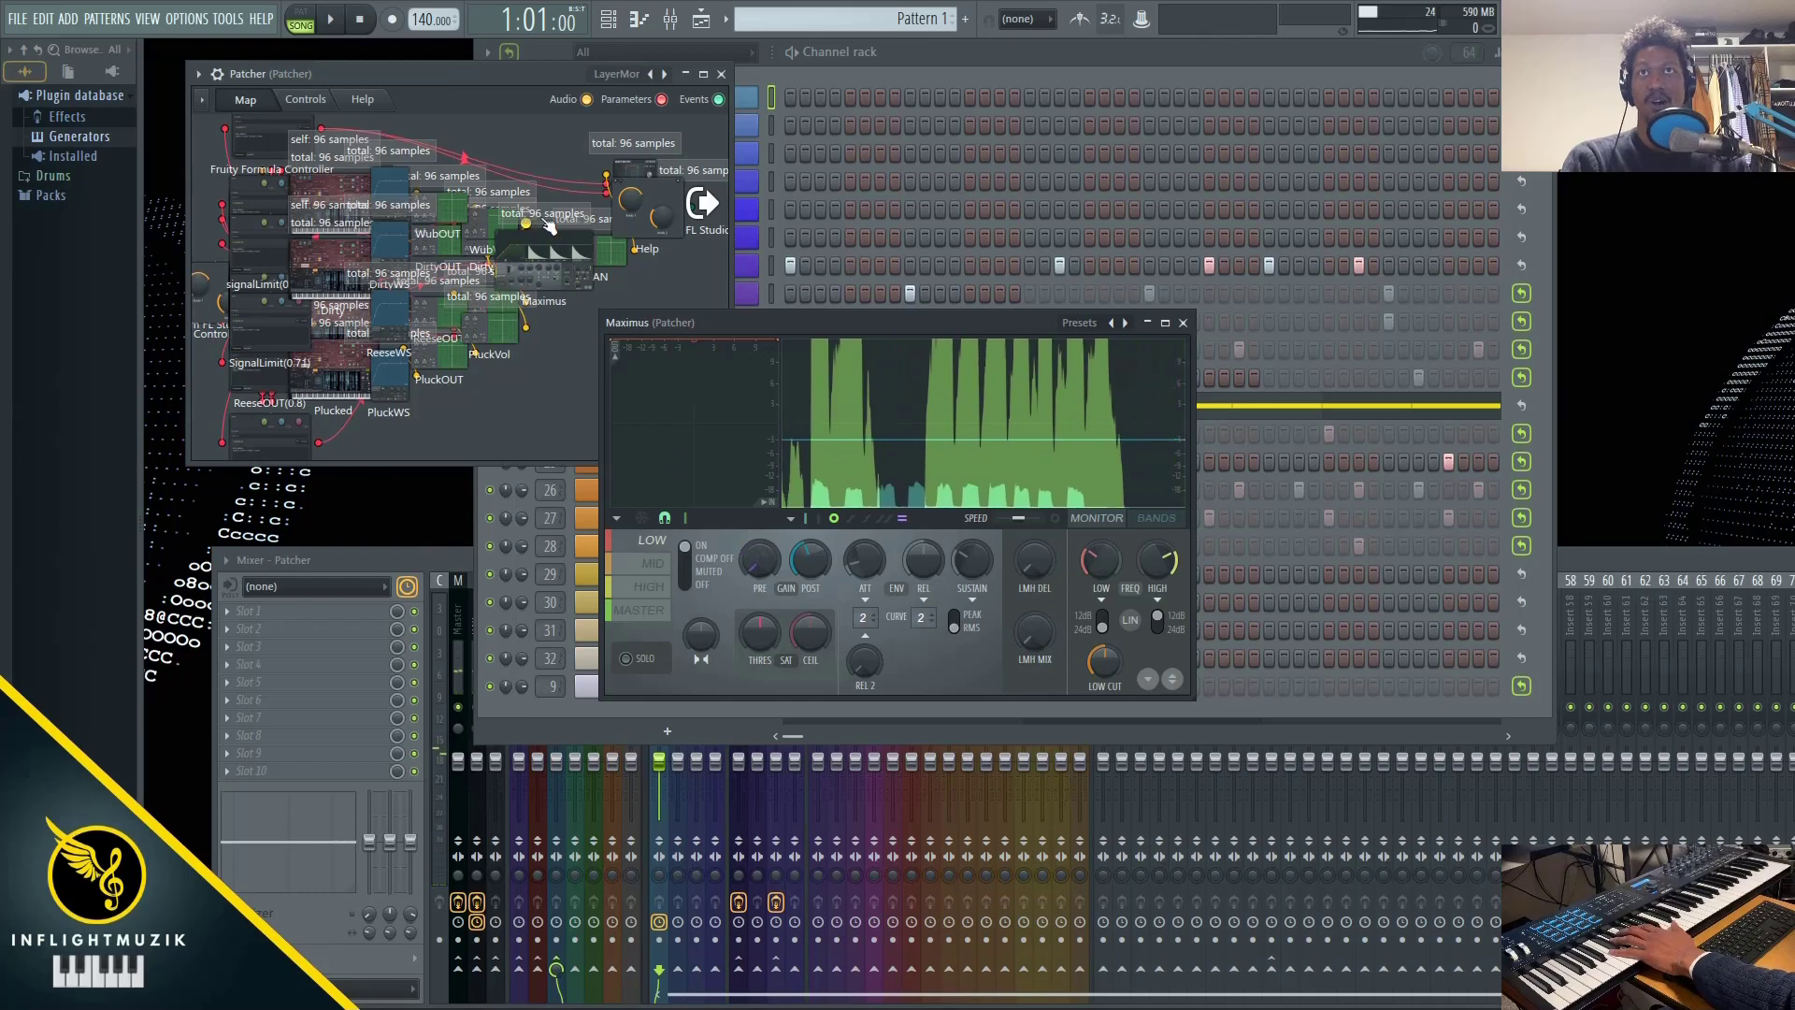
Raise the Post section's Comp control on the control surface while keeping the Maximus compressor open for comparison
left_click(305, 100)
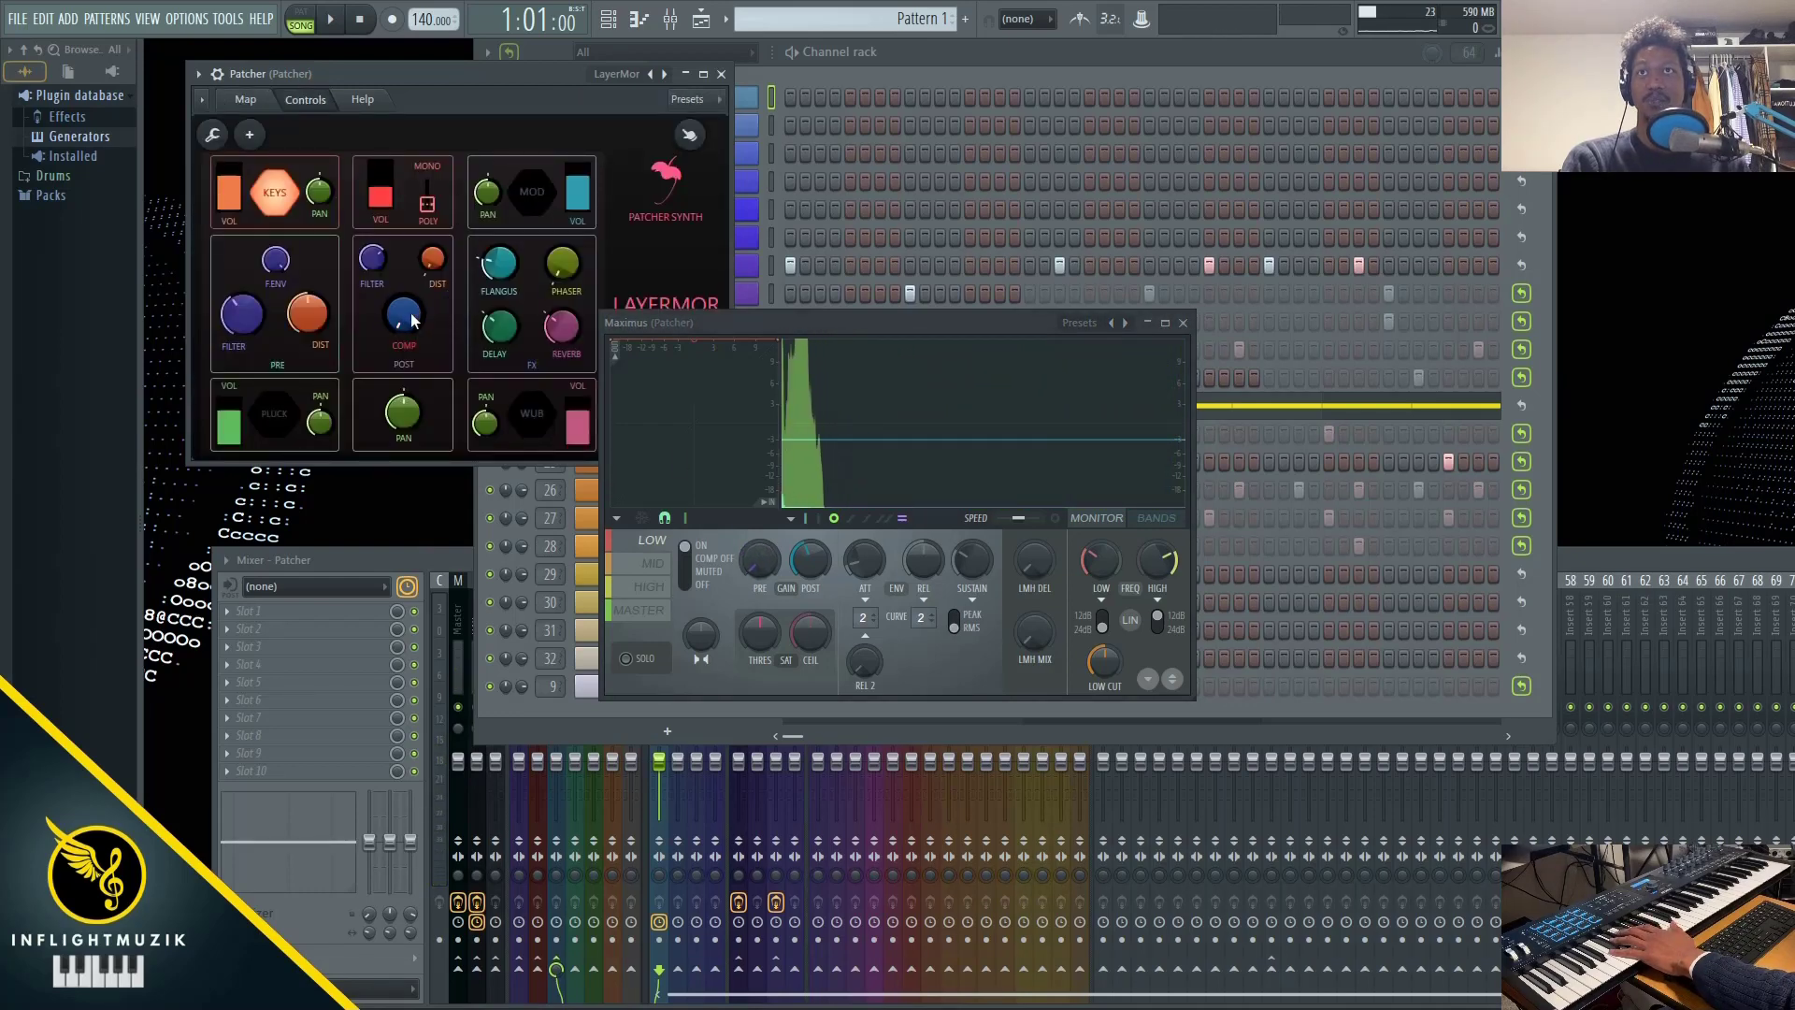
right_click(391, 291)
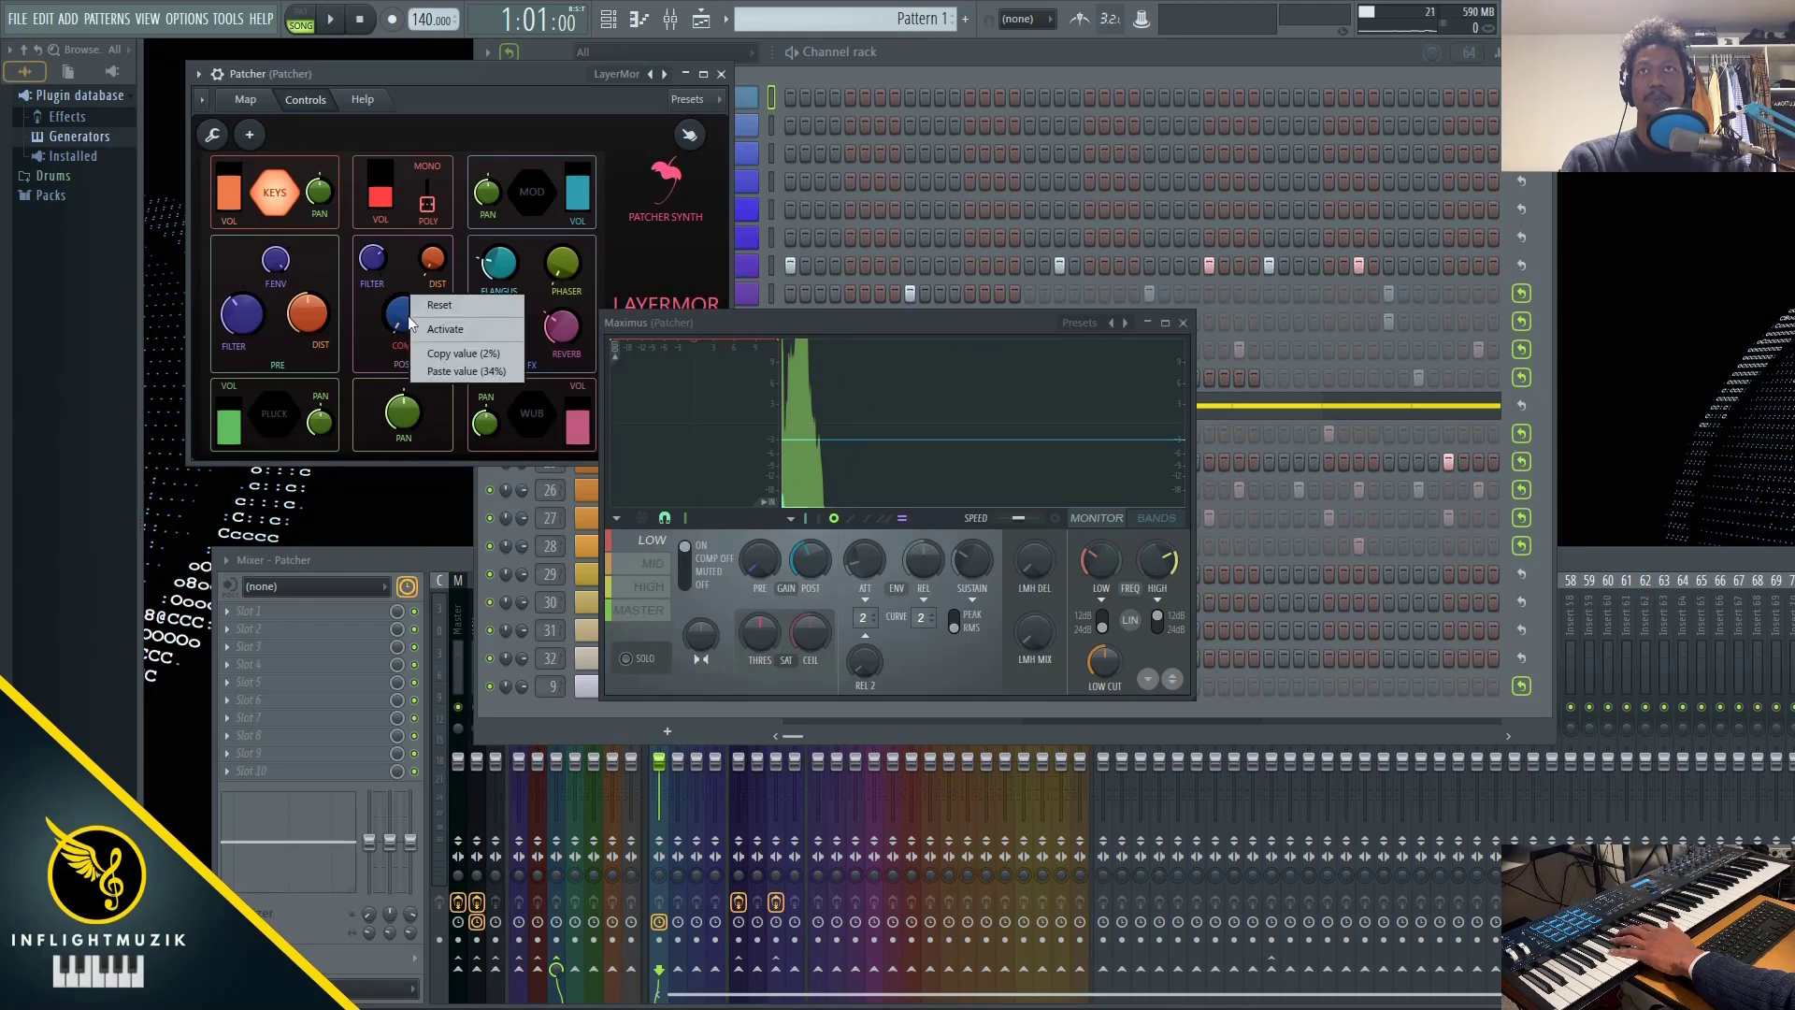
left_click(407, 273)
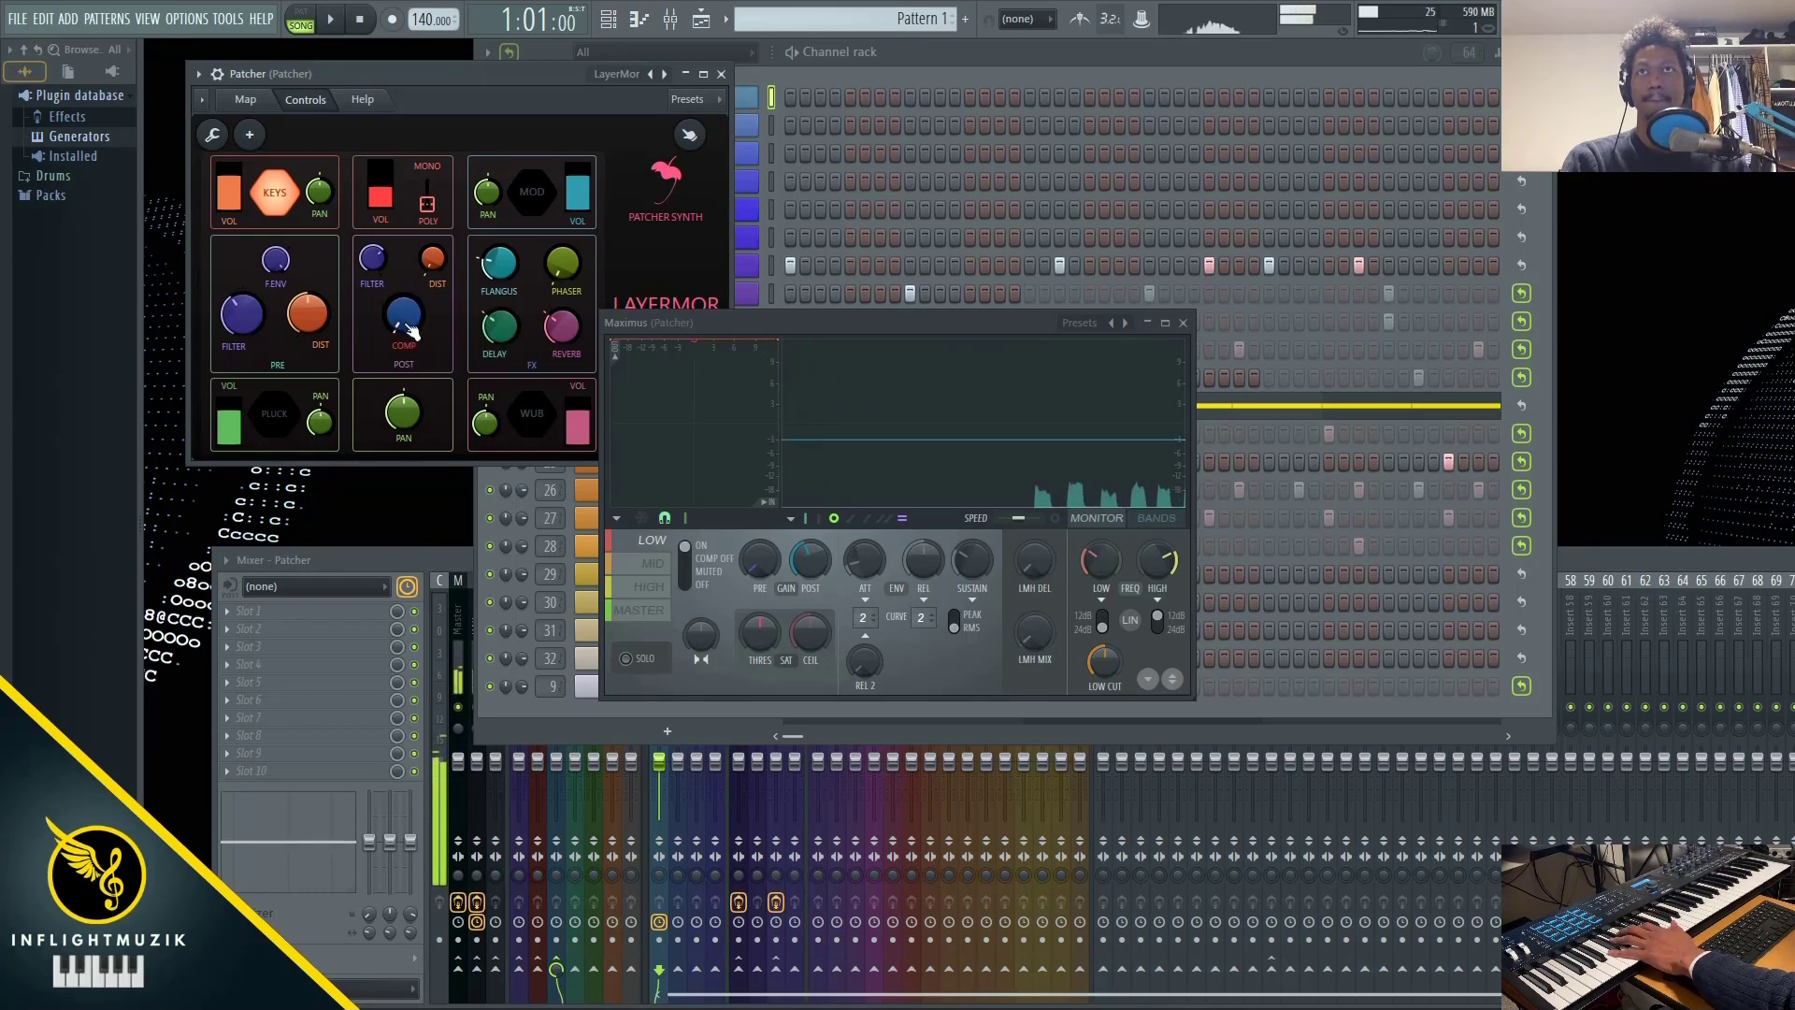
mouse_move(404, 314)
left_mouse_down()
mouse_move(404, 329)
mouse_move(408, 300)
left_mouse_up()
Examine the Low band's pre and post gain in Maximus against the raised Comp control, and close the compressor
left_click_drag(748, 579, 748, 557)
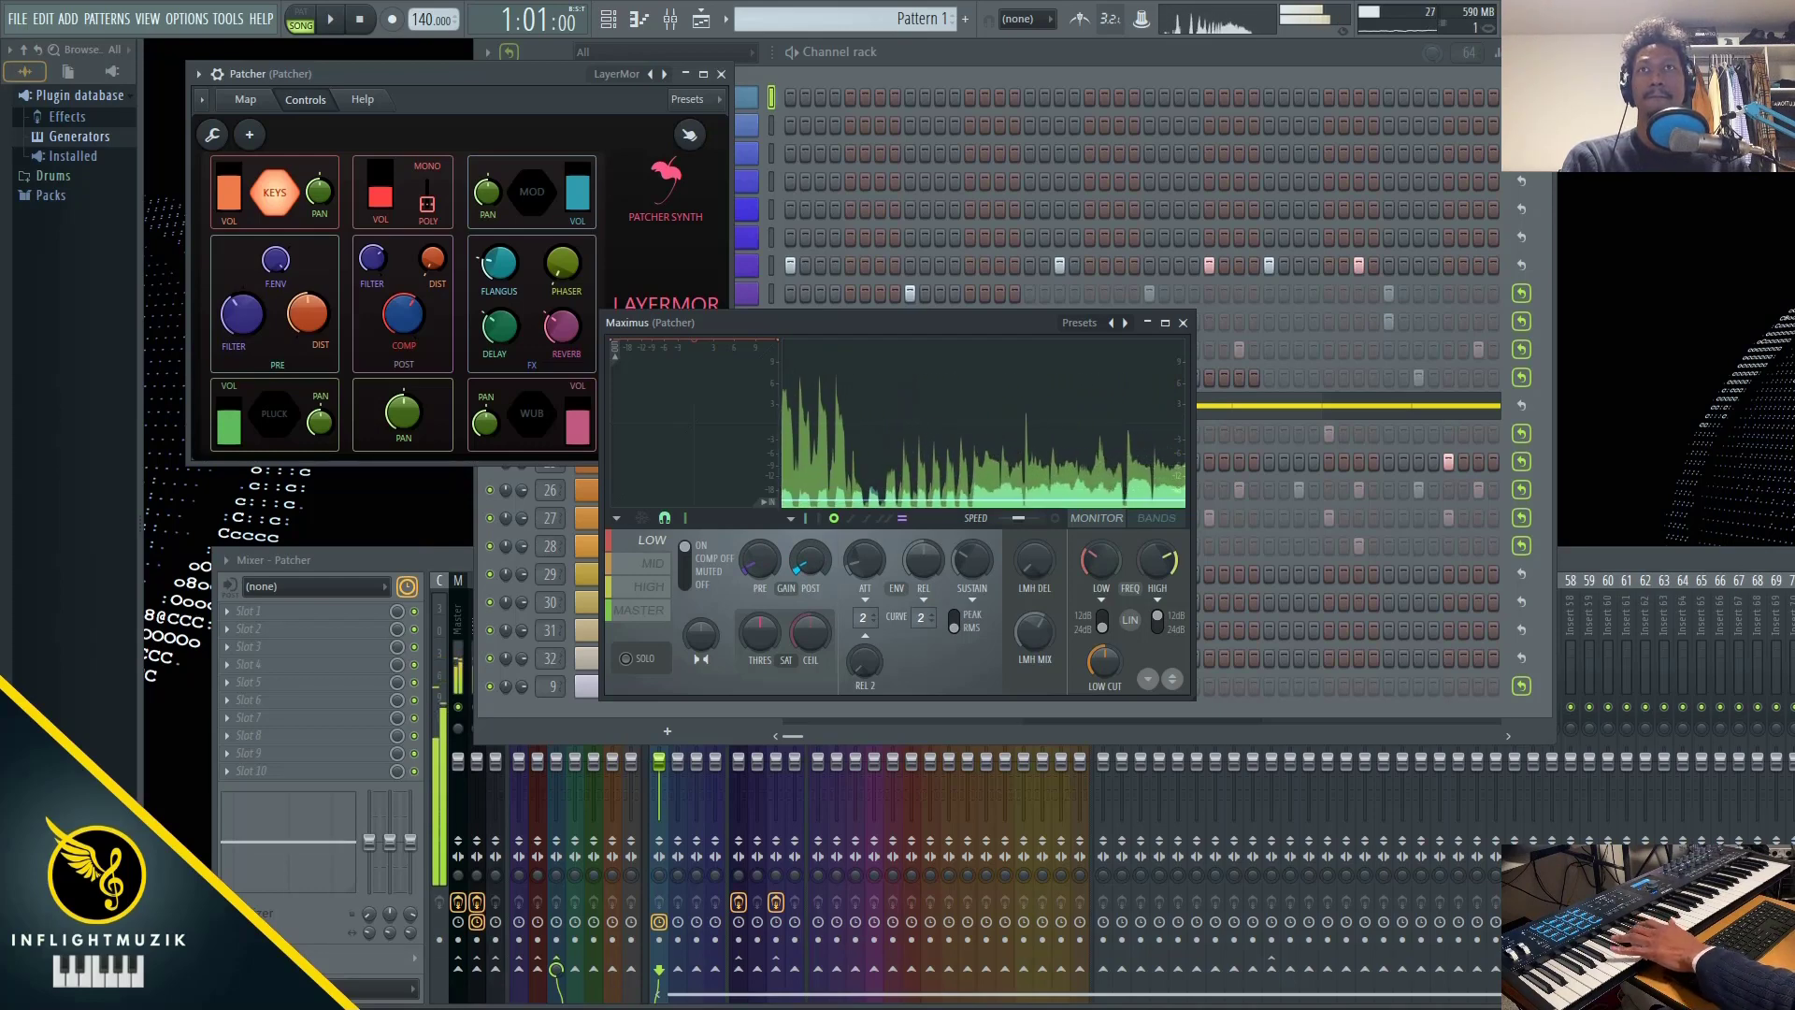
left_click_drag(810, 563, 810, 559)
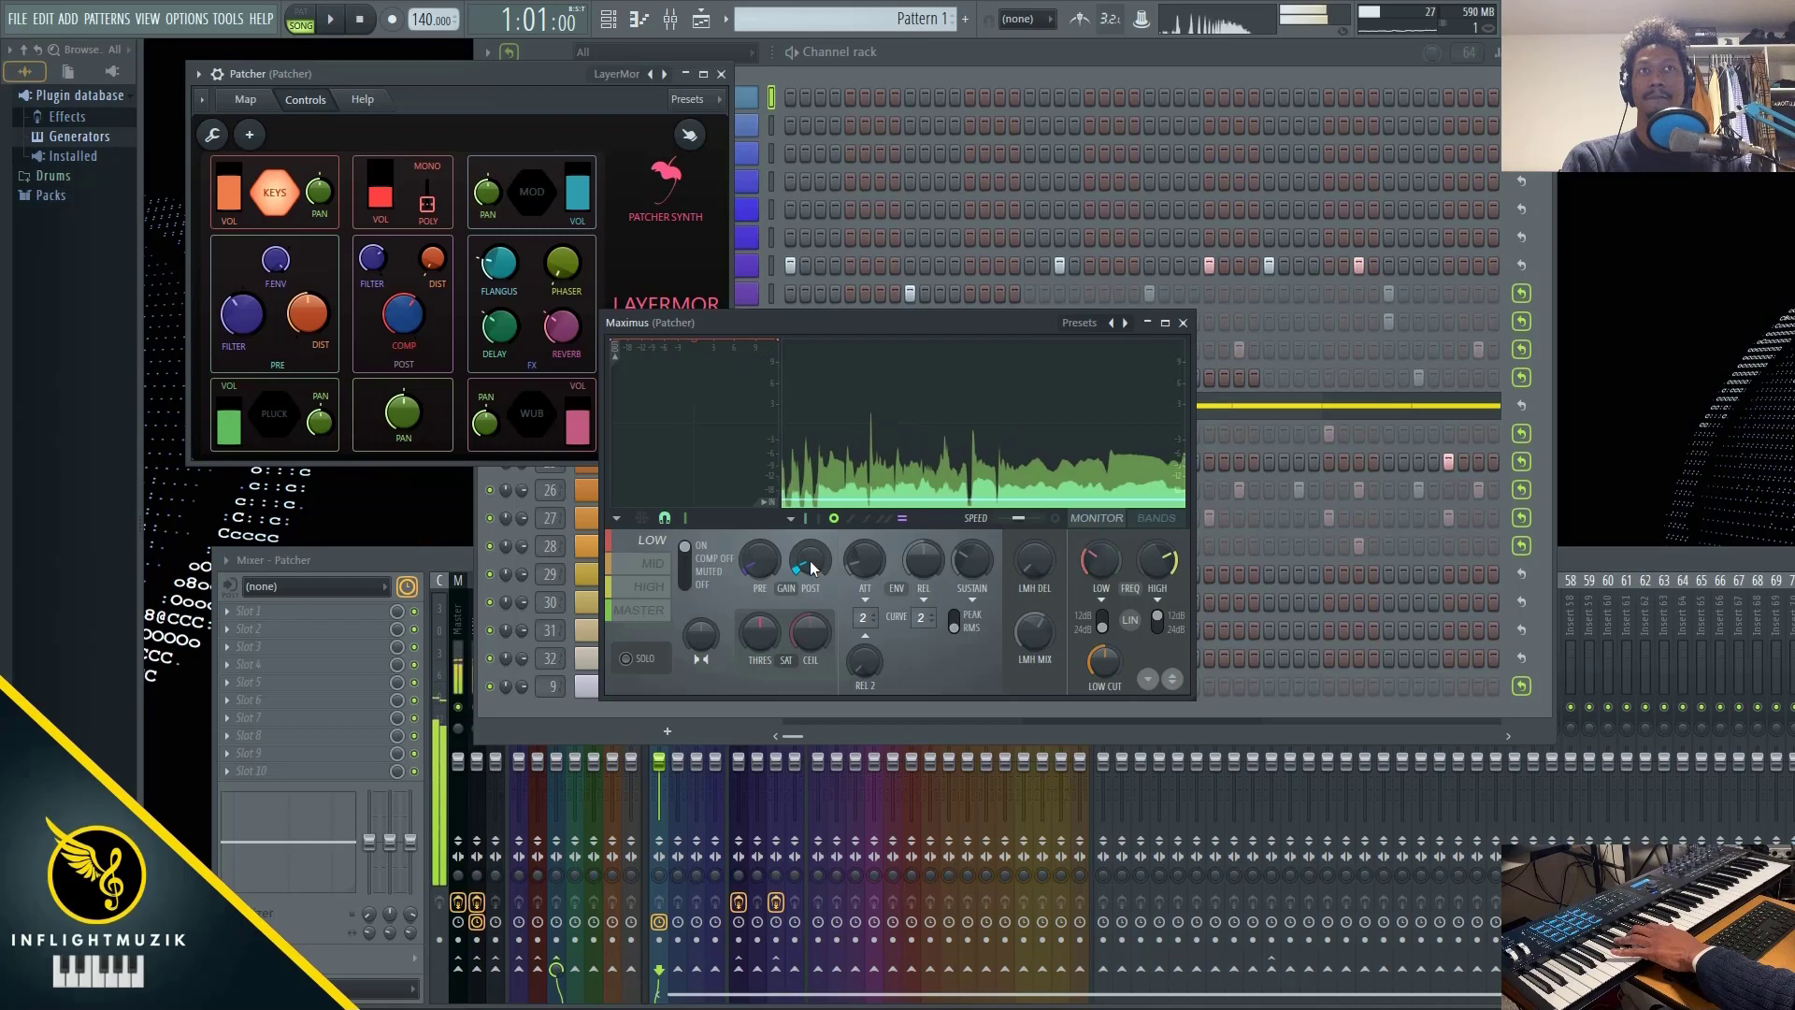
key("Escape")
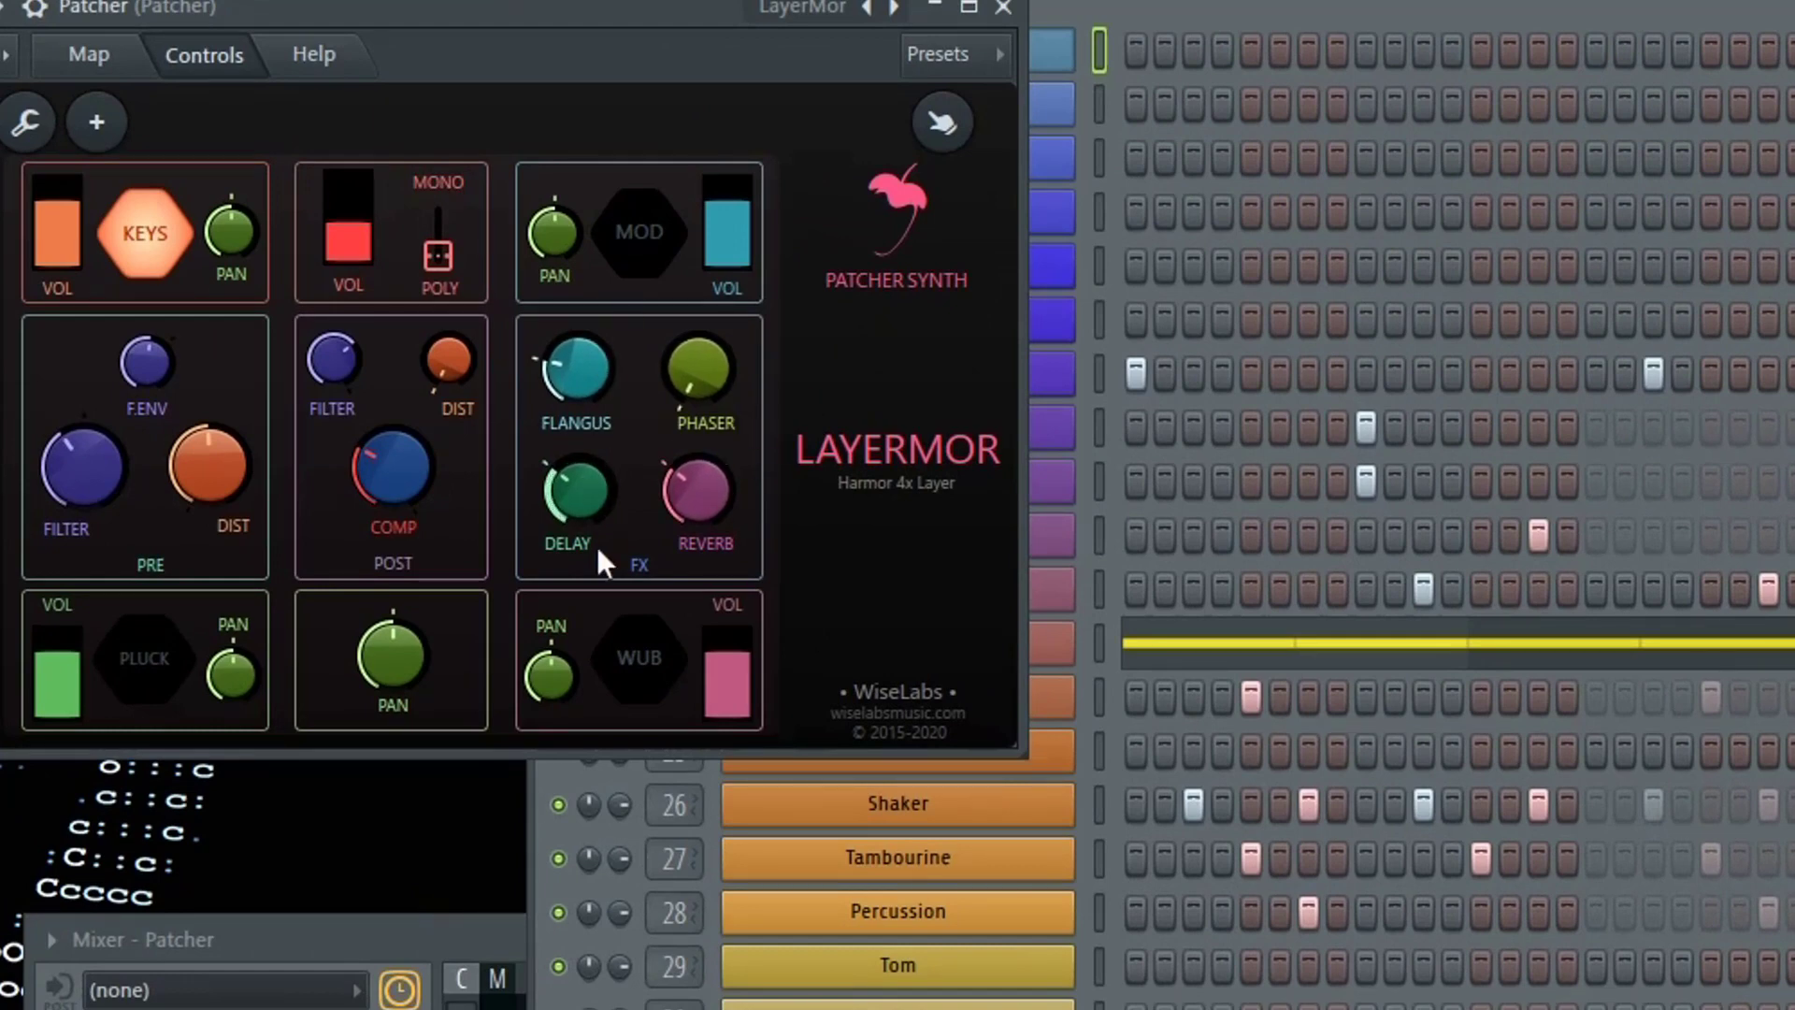
Compare the control surface's FX section with the chorus, delay and reverb settings in the Dirty Harmor
left_click(348, 241)
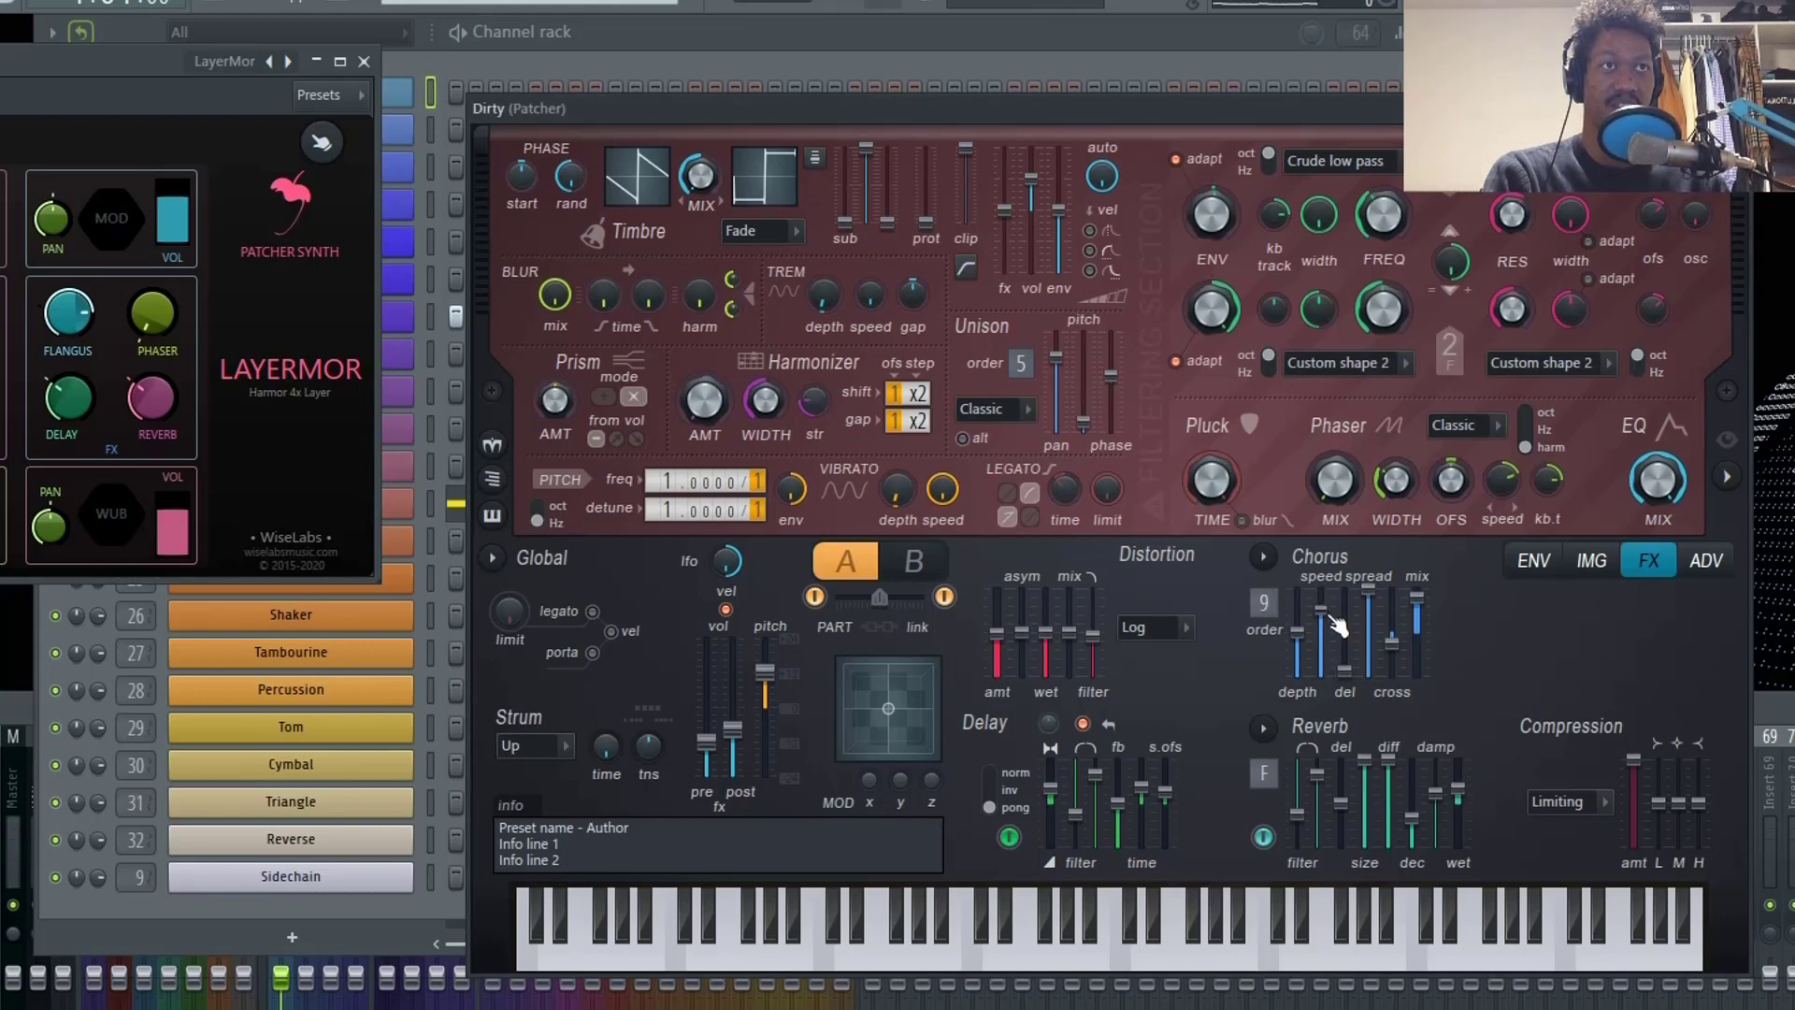
left_click_drag(1337, 624, 1429, 615)
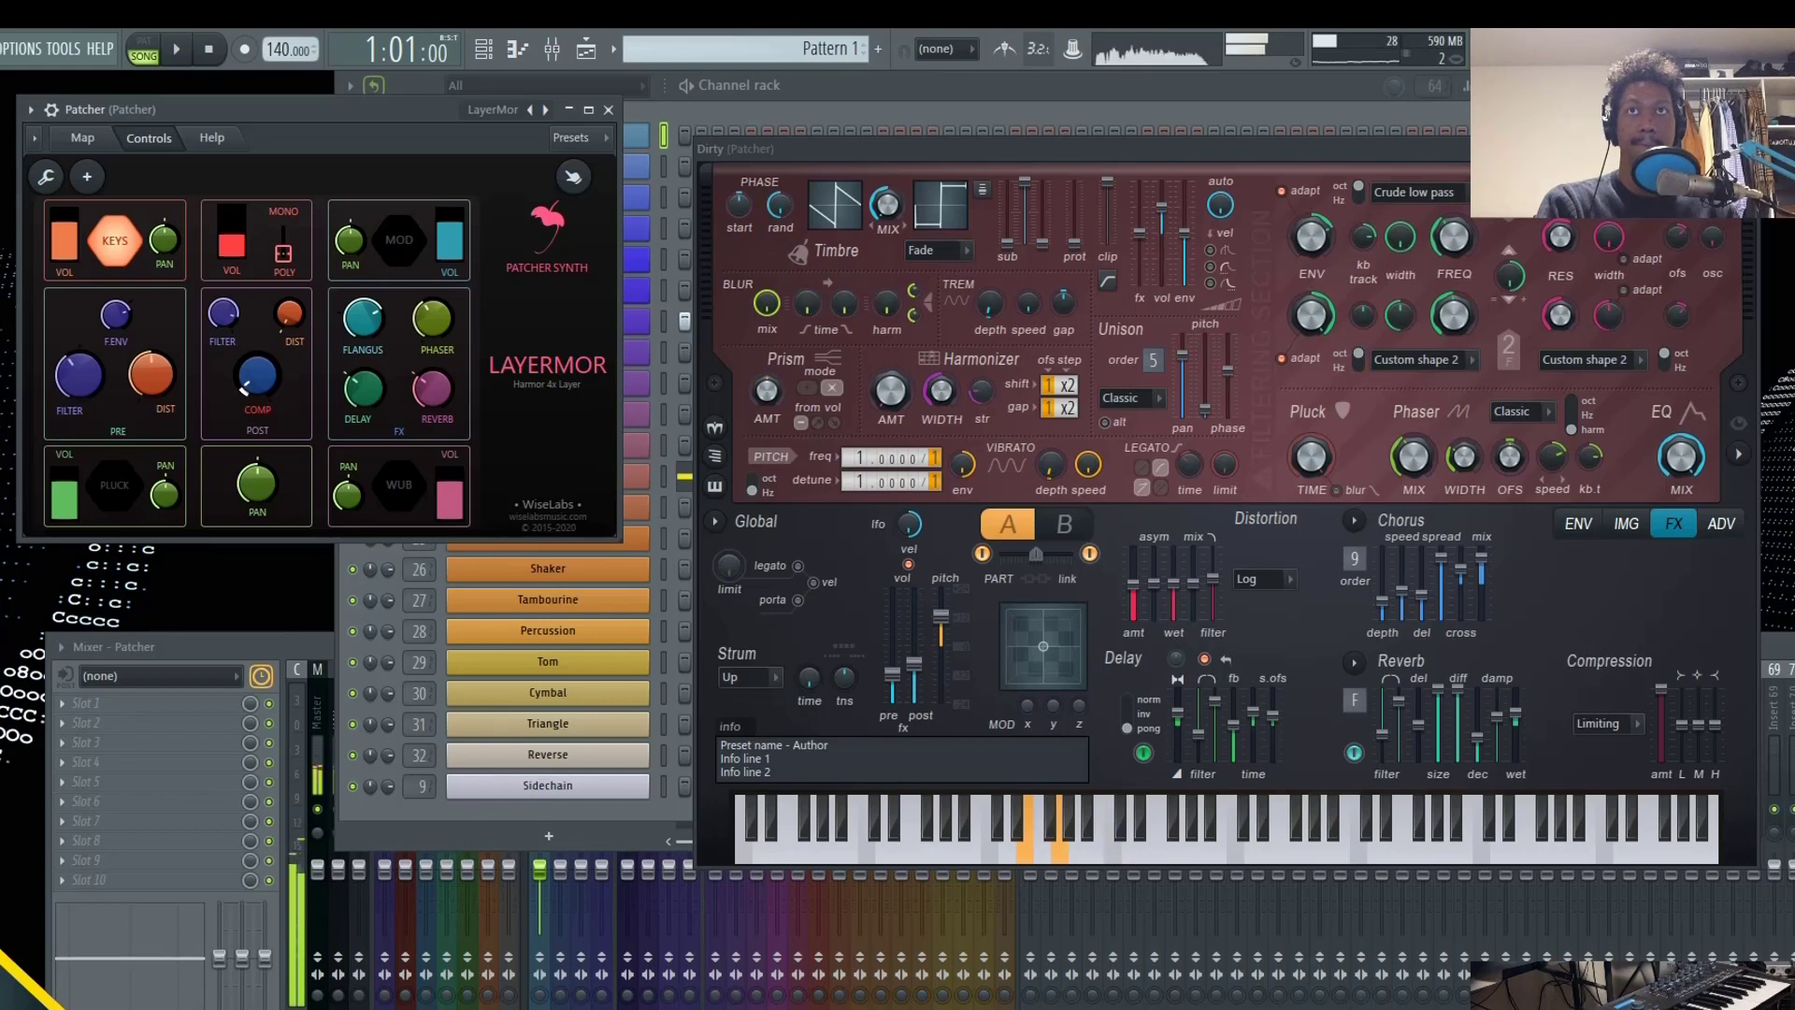
left_click_drag(364, 388, 443, 382)
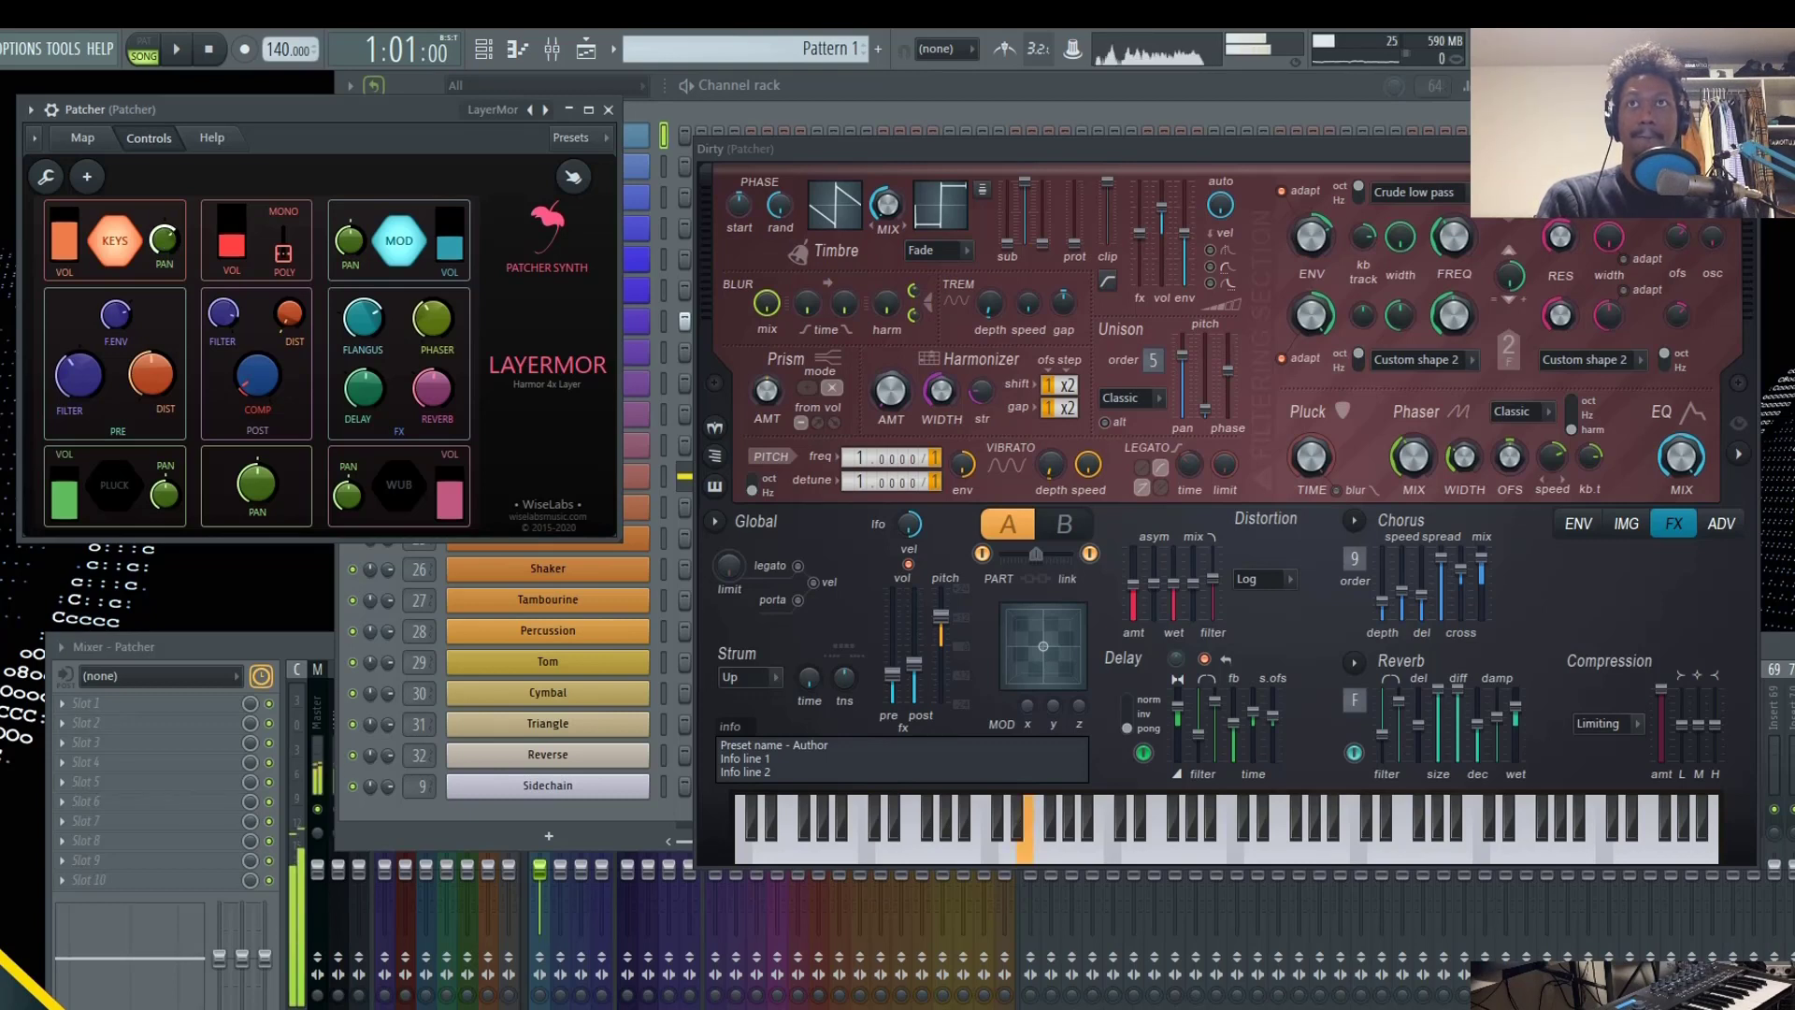
Turn on the Pluck and Wub layers, adjusting the volume of both and the pan of the Pluck layer
left_click(121, 499)
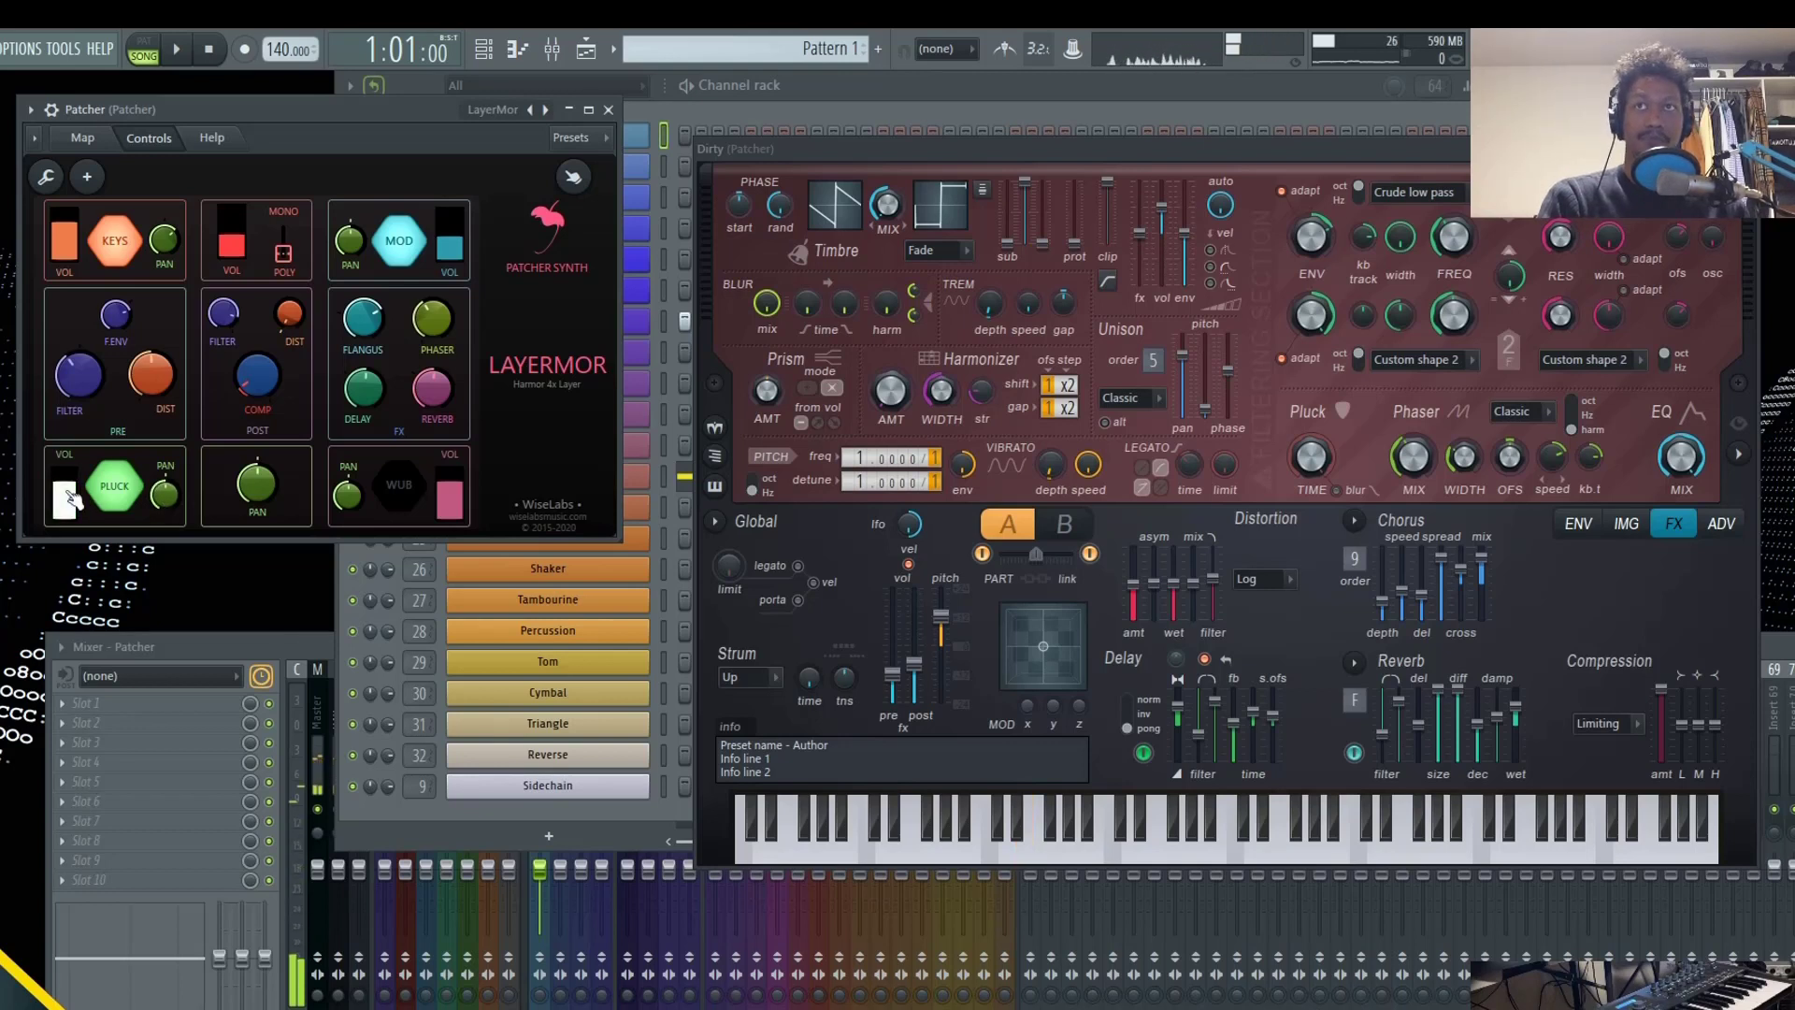
left_click_drag(63, 491, 63, 509)
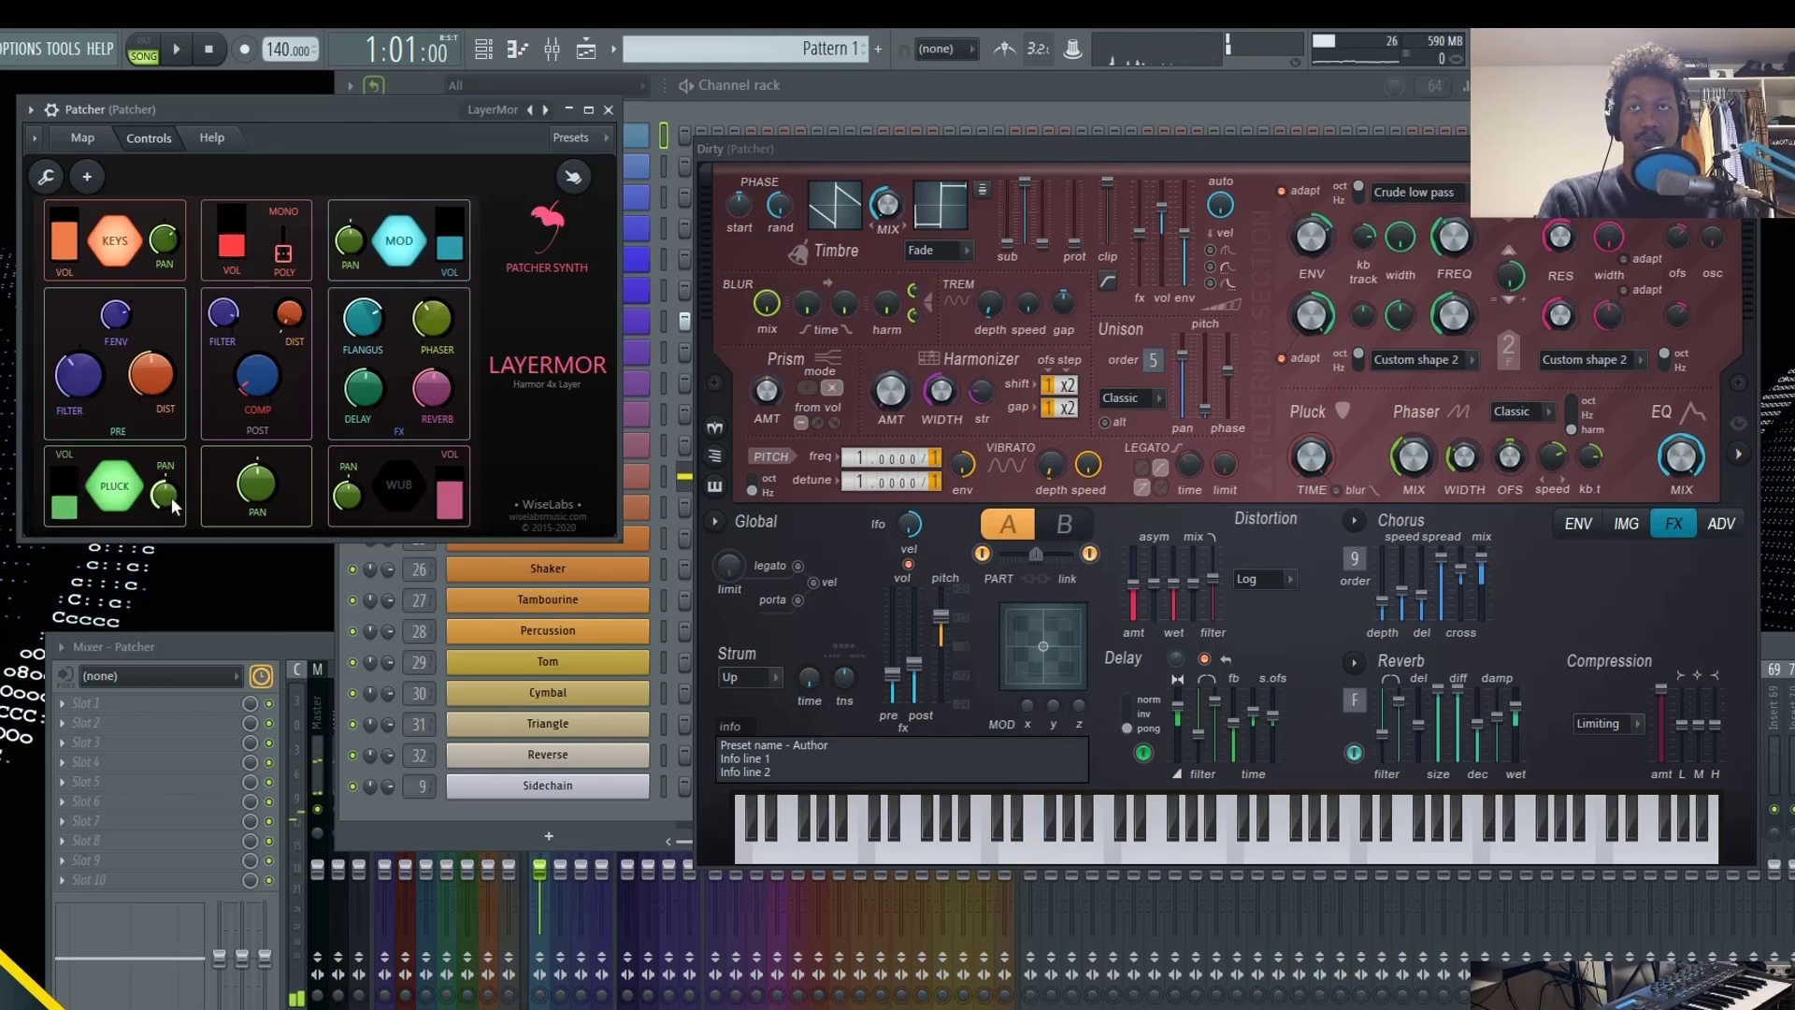
left_click_drag(171, 502, 172, 523)
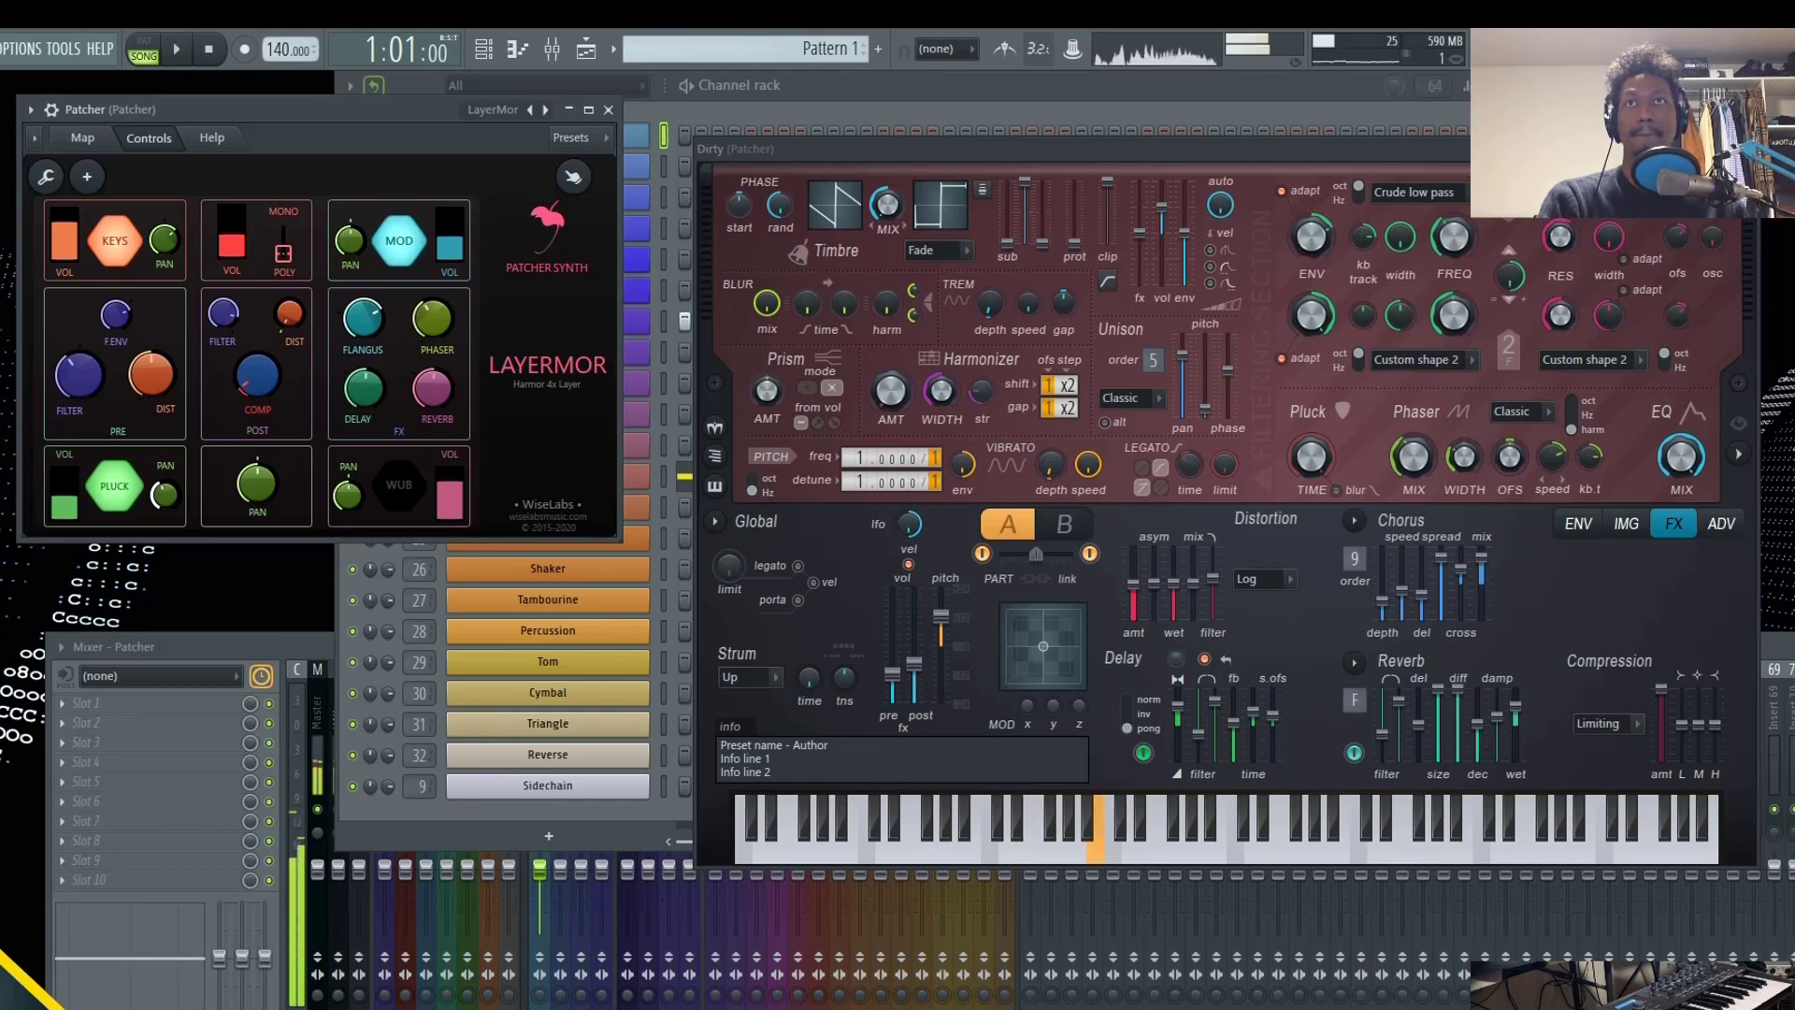
left_click(403, 490)
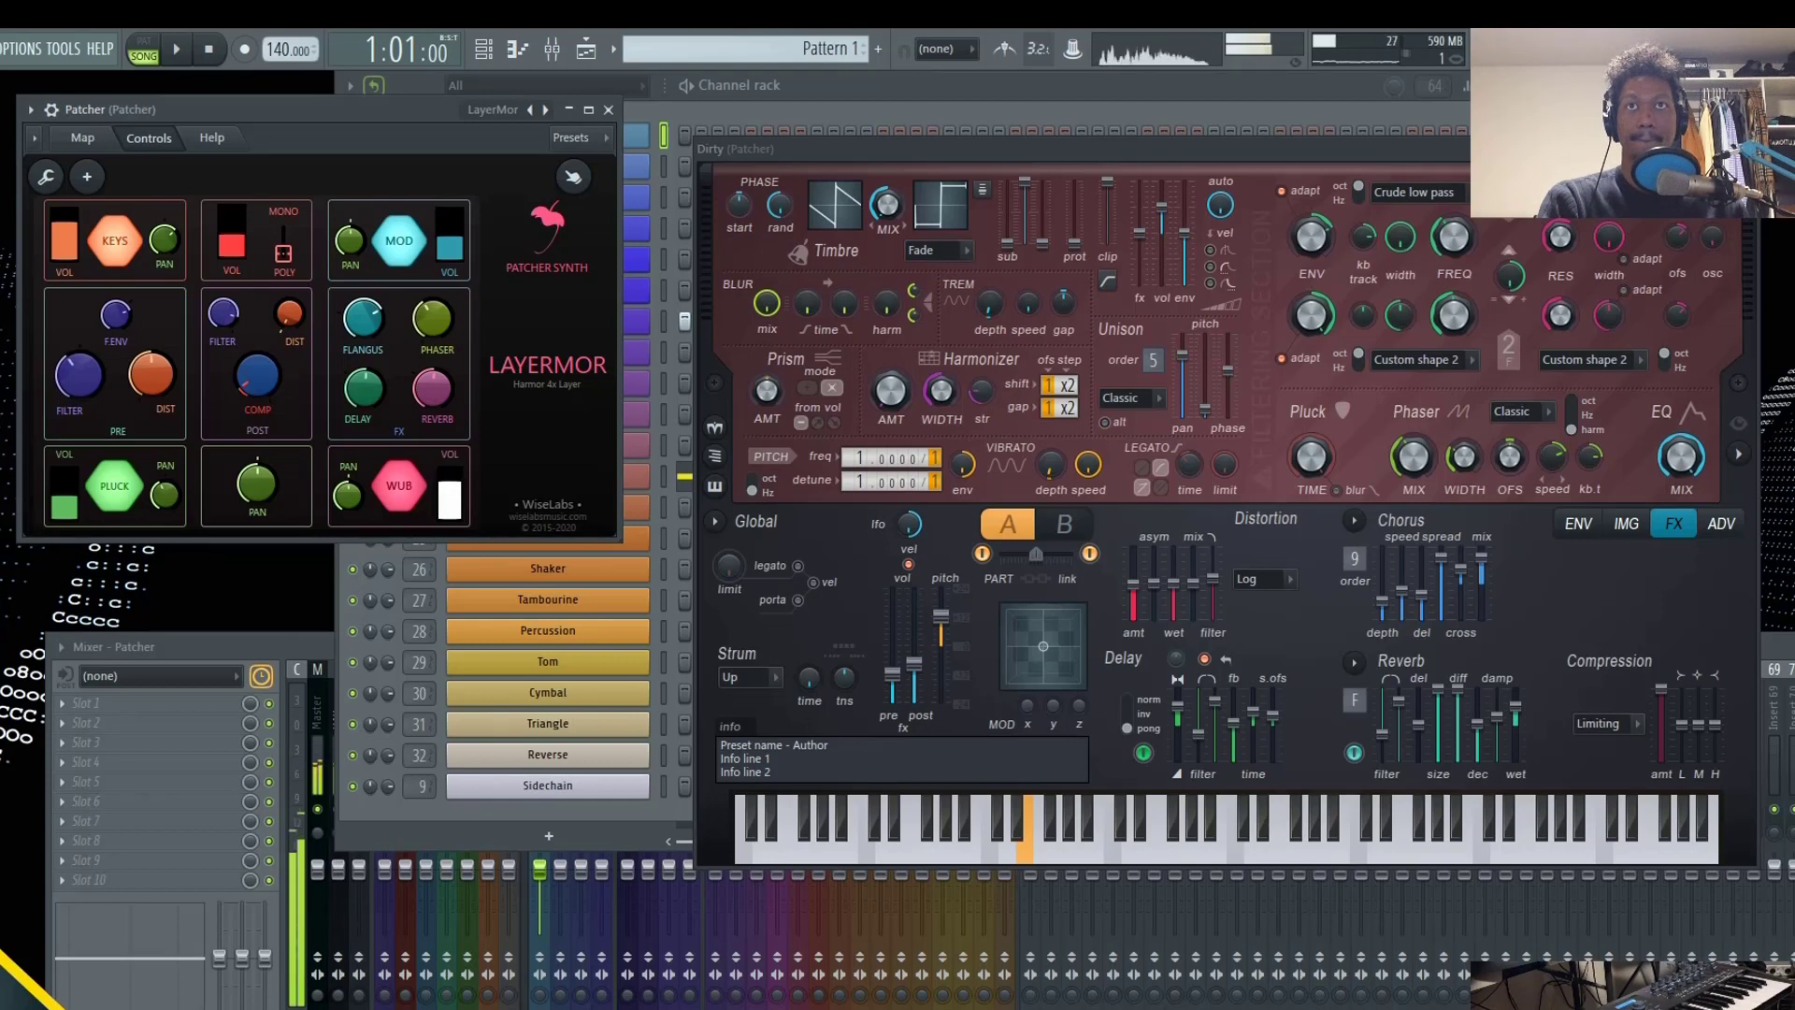
left_click_drag(450, 500, 449, 511)
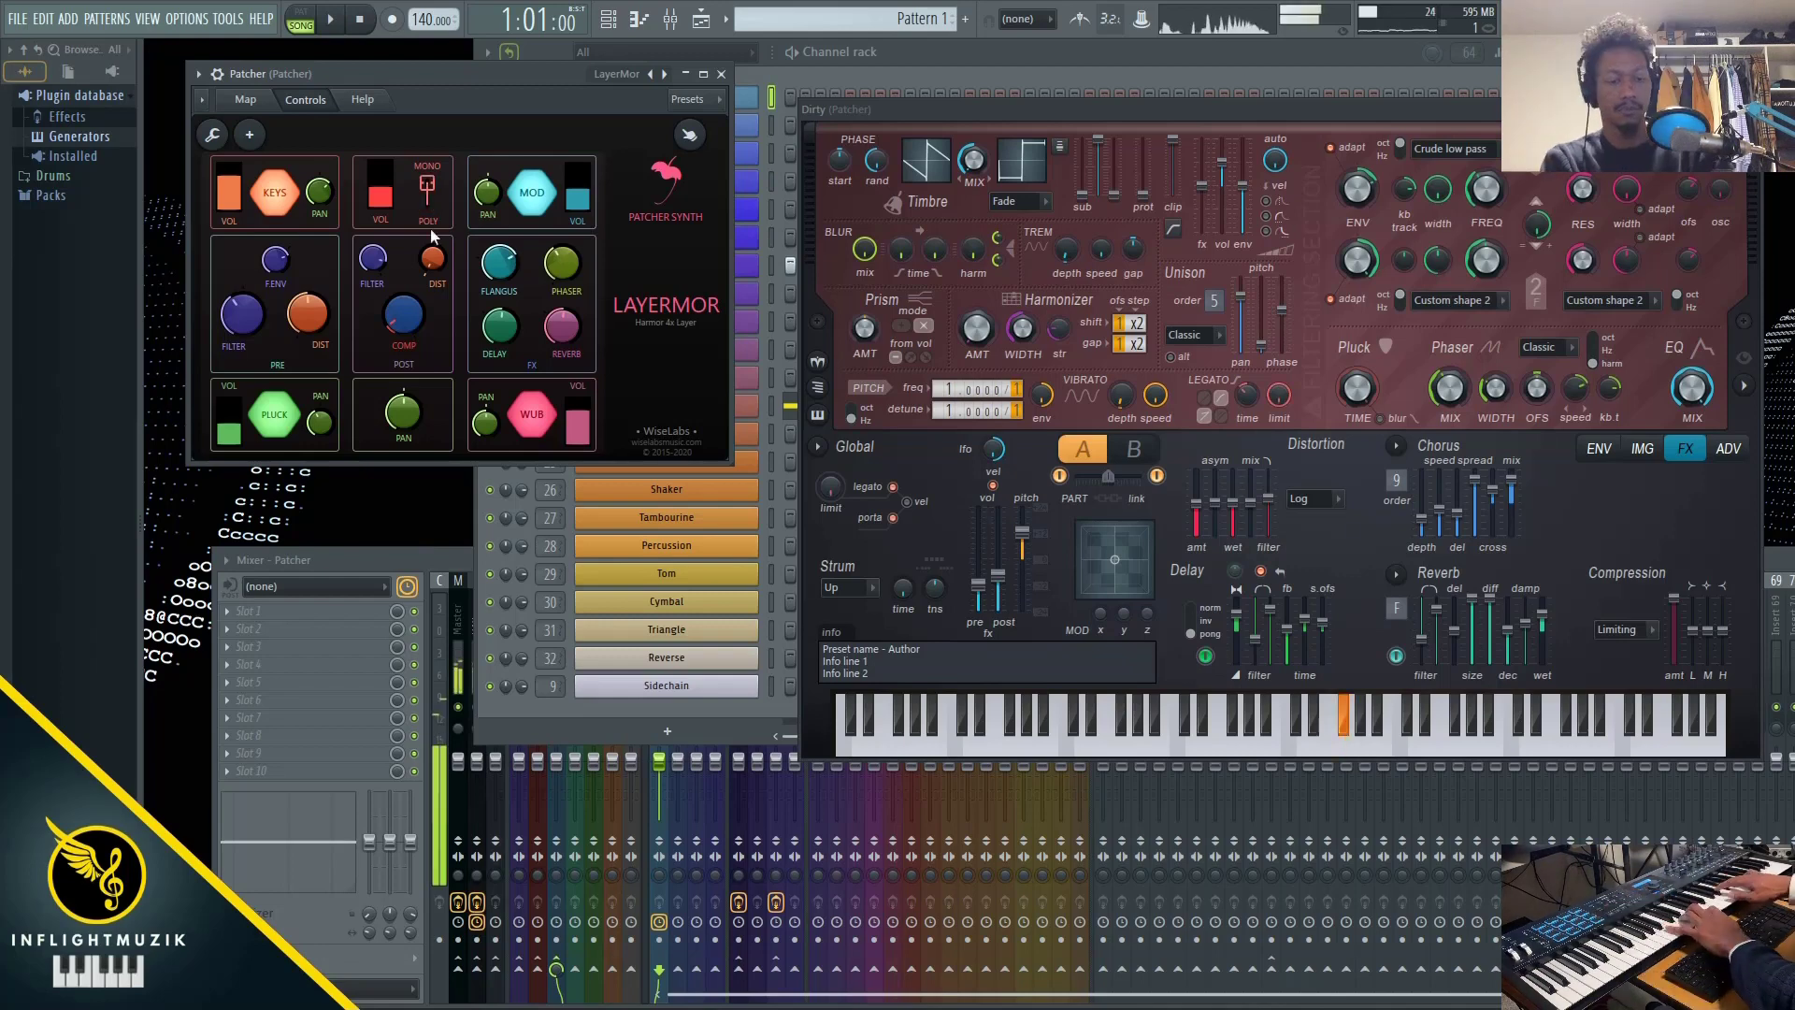
Try the synth's poly mode and set it back to mono on the control surface
left_click(427, 198)
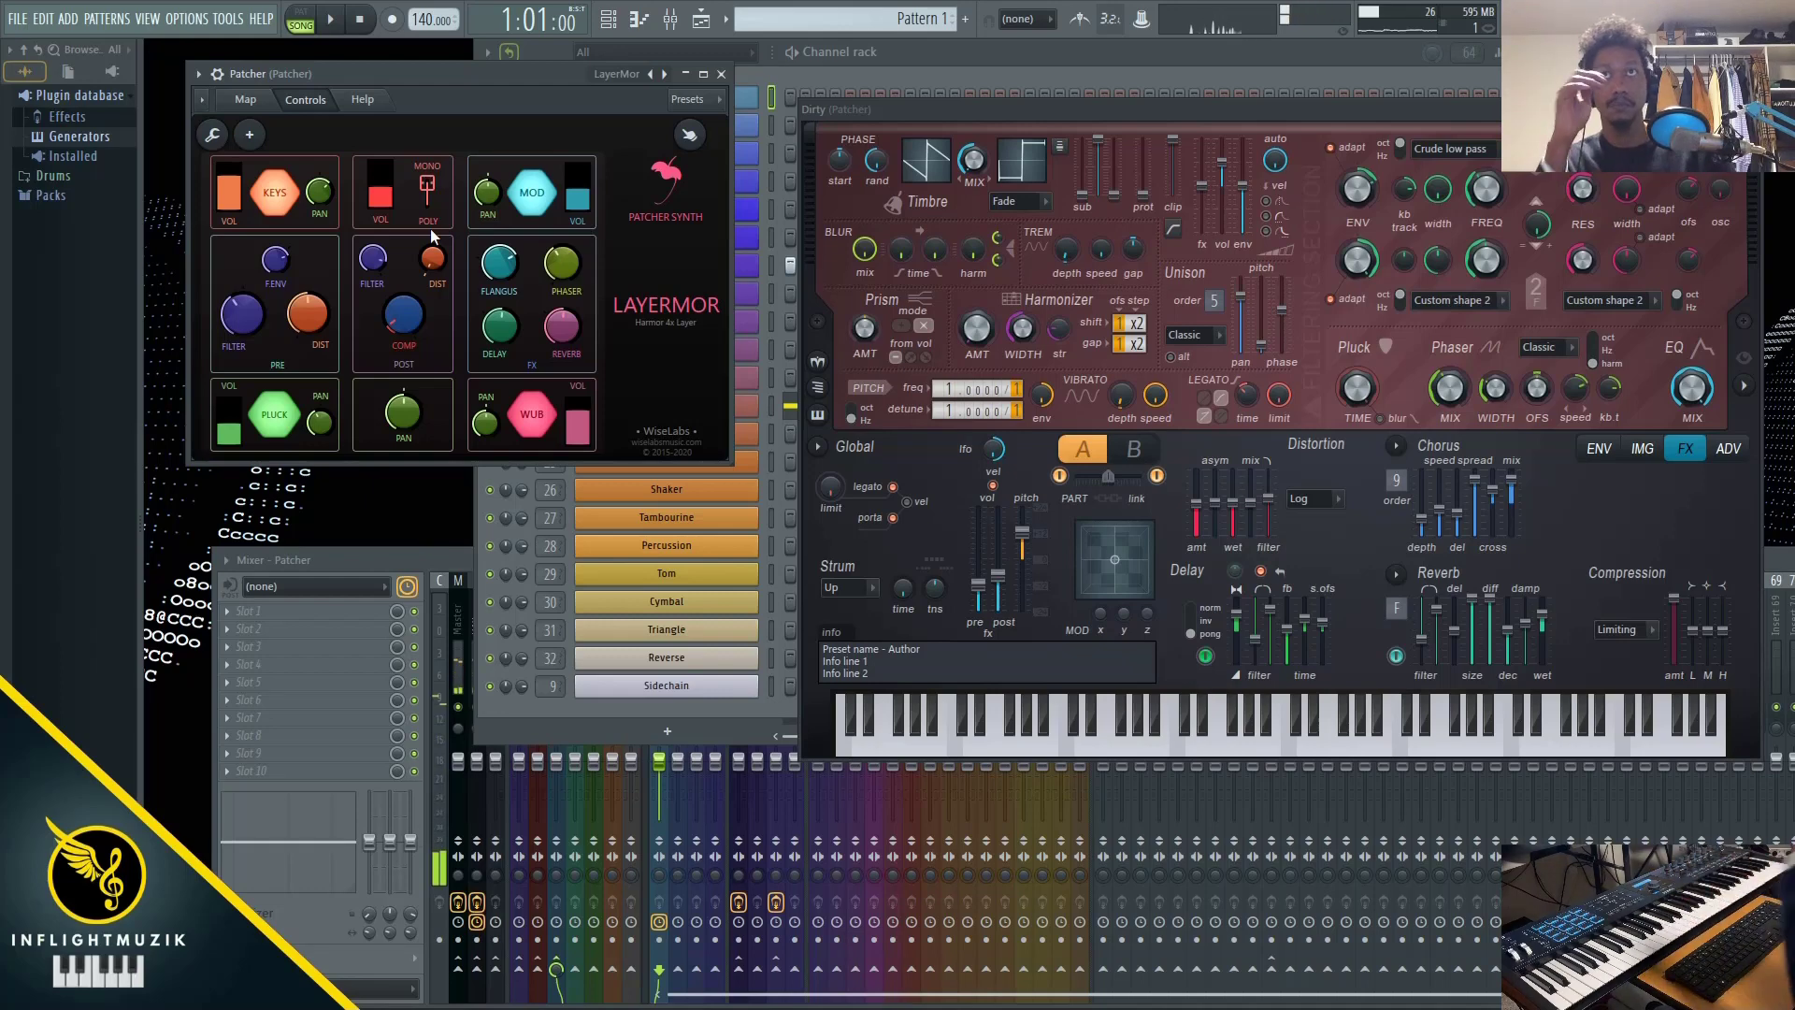
left_click(427, 201)
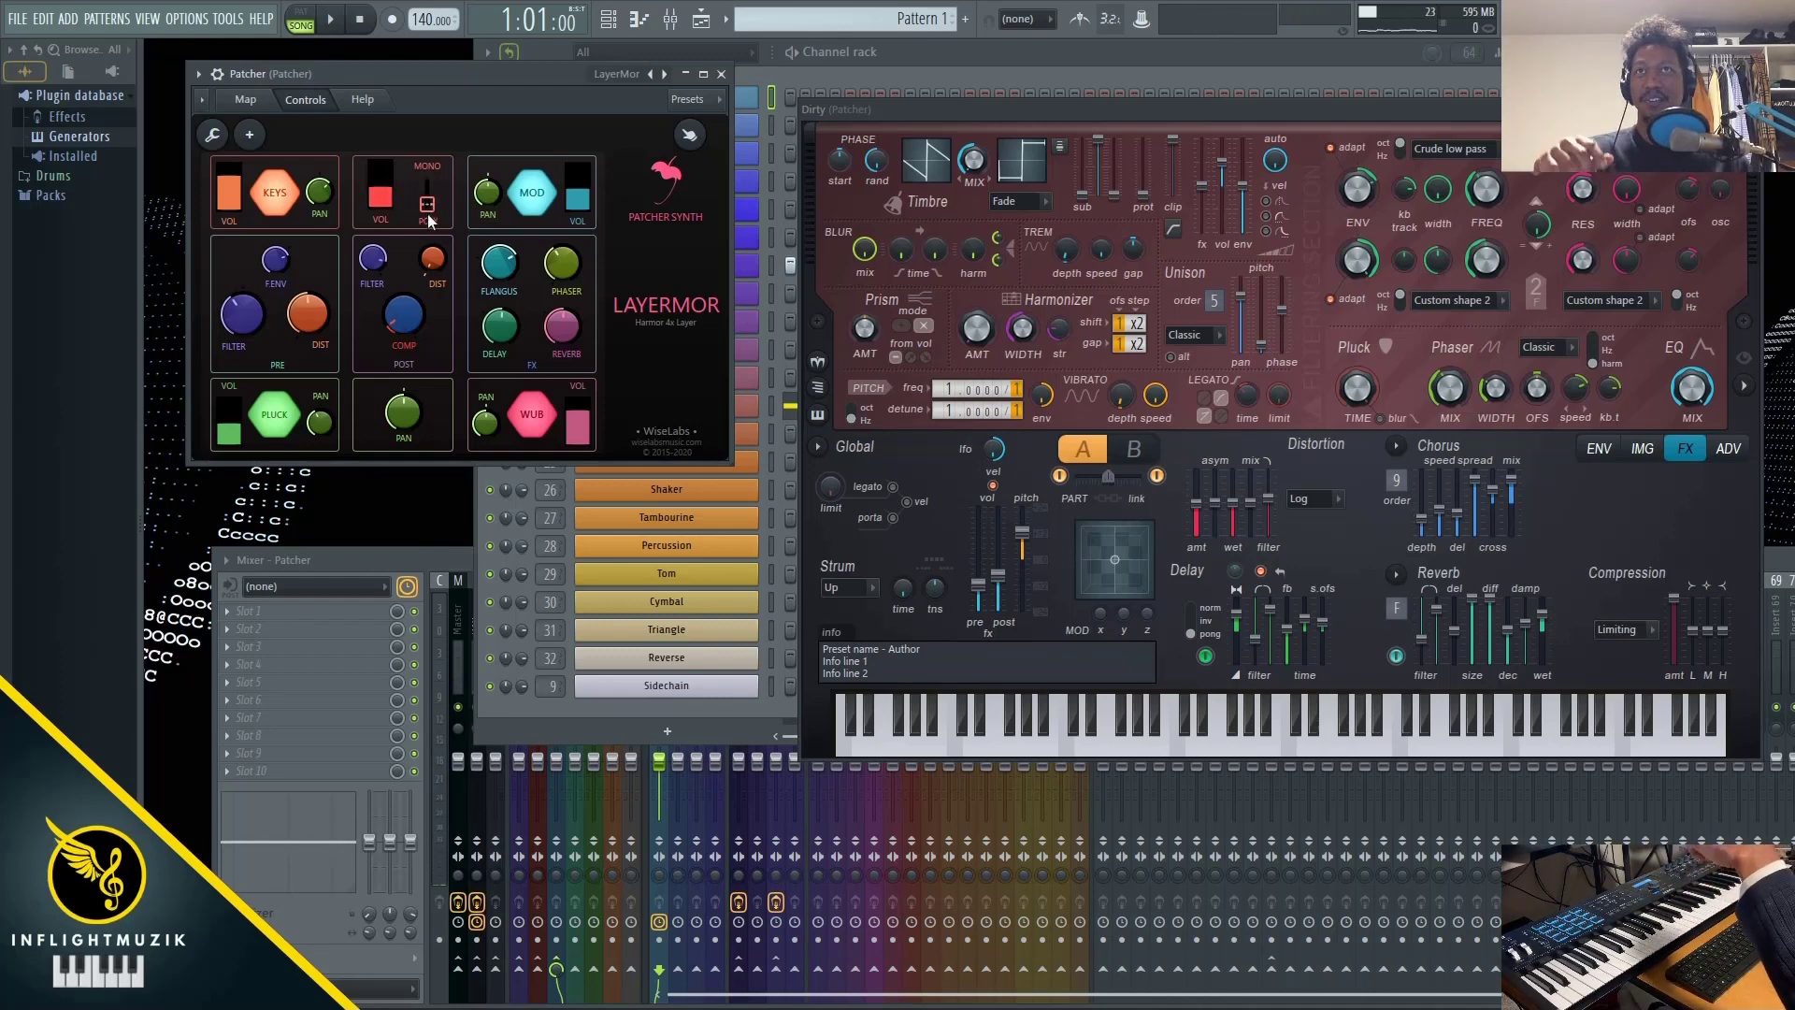
left_click(428, 198)
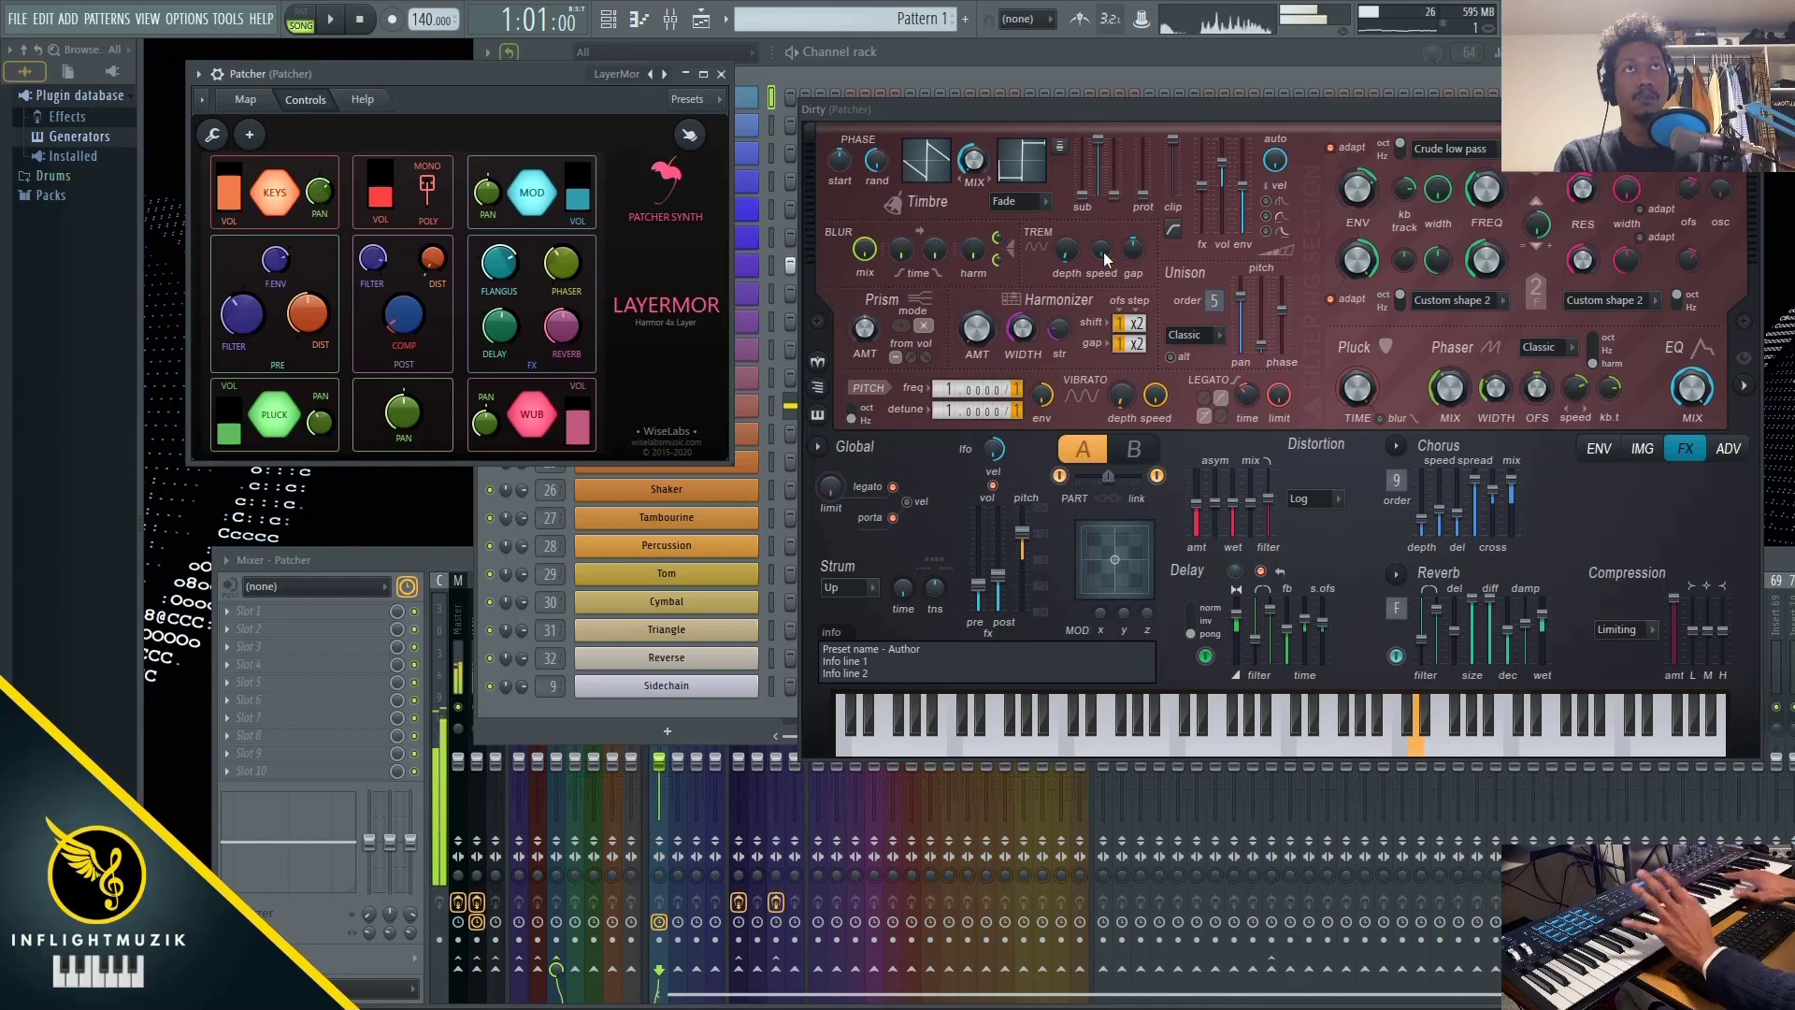
Reposition the Dirty Harmor window and view the Patcher map, returning to the control surface
left_click_drag(1103, 109, 1073, 82)
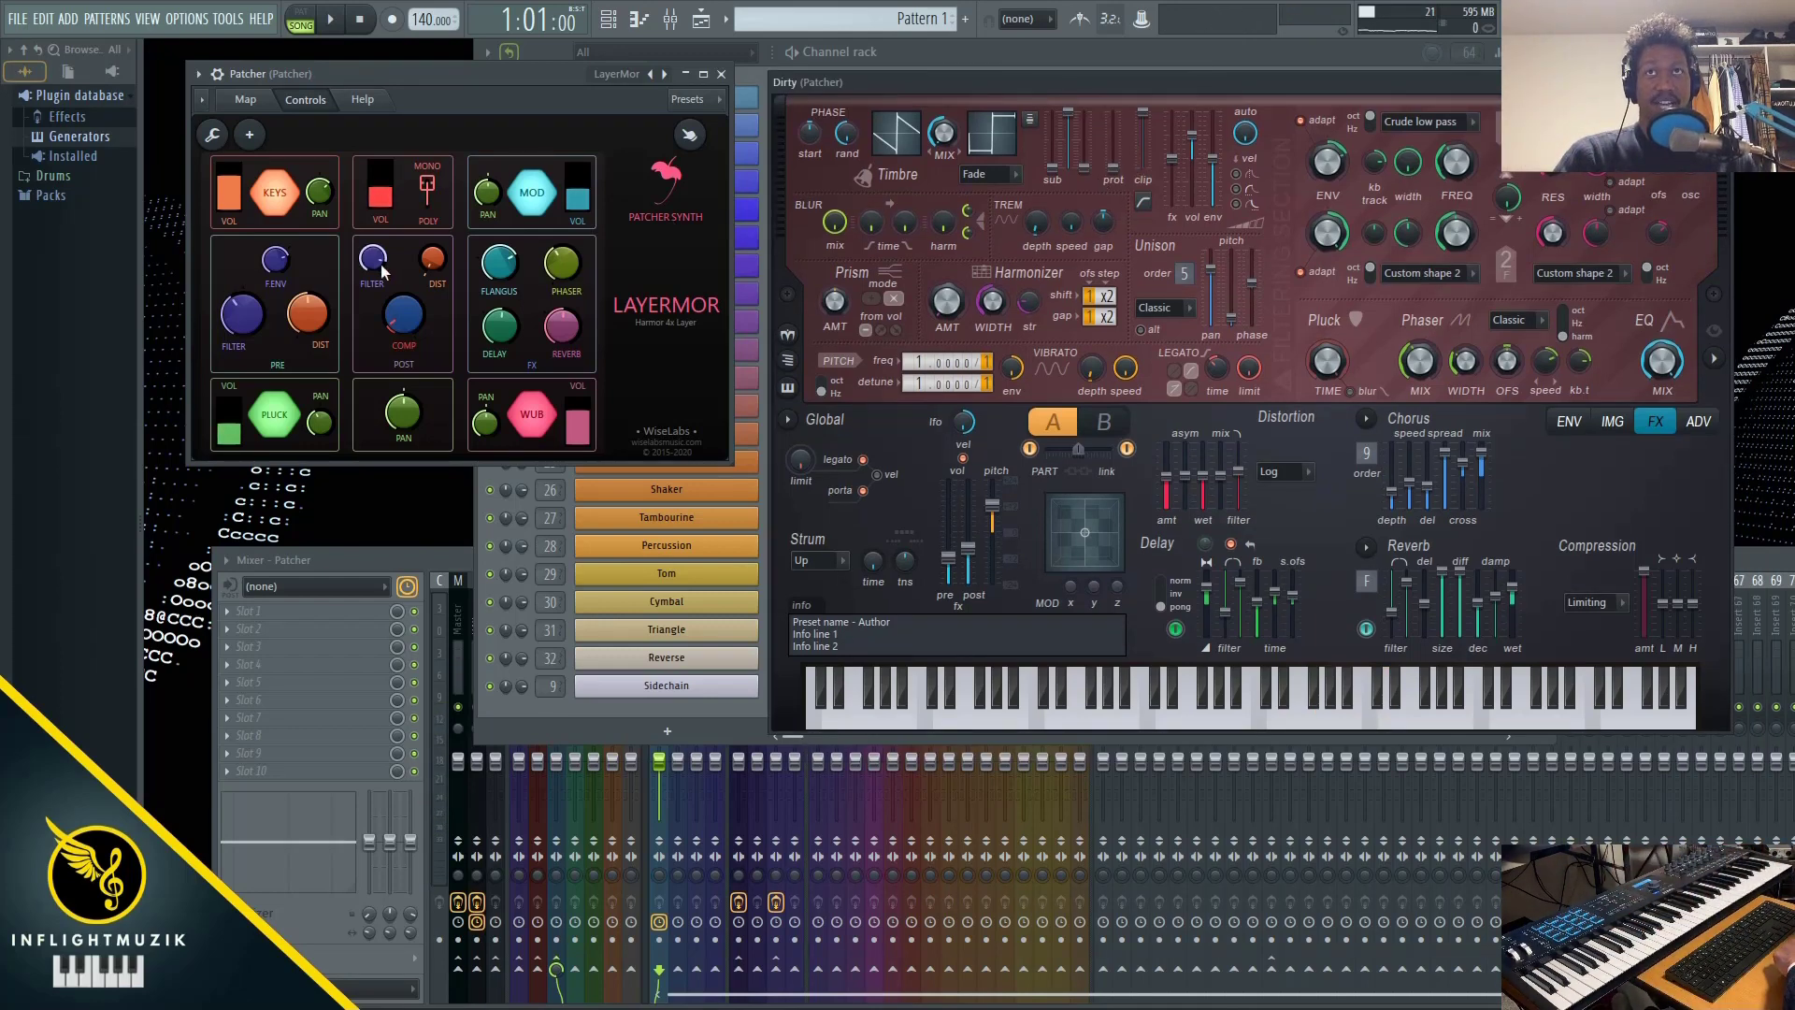
left_click(245, 101)
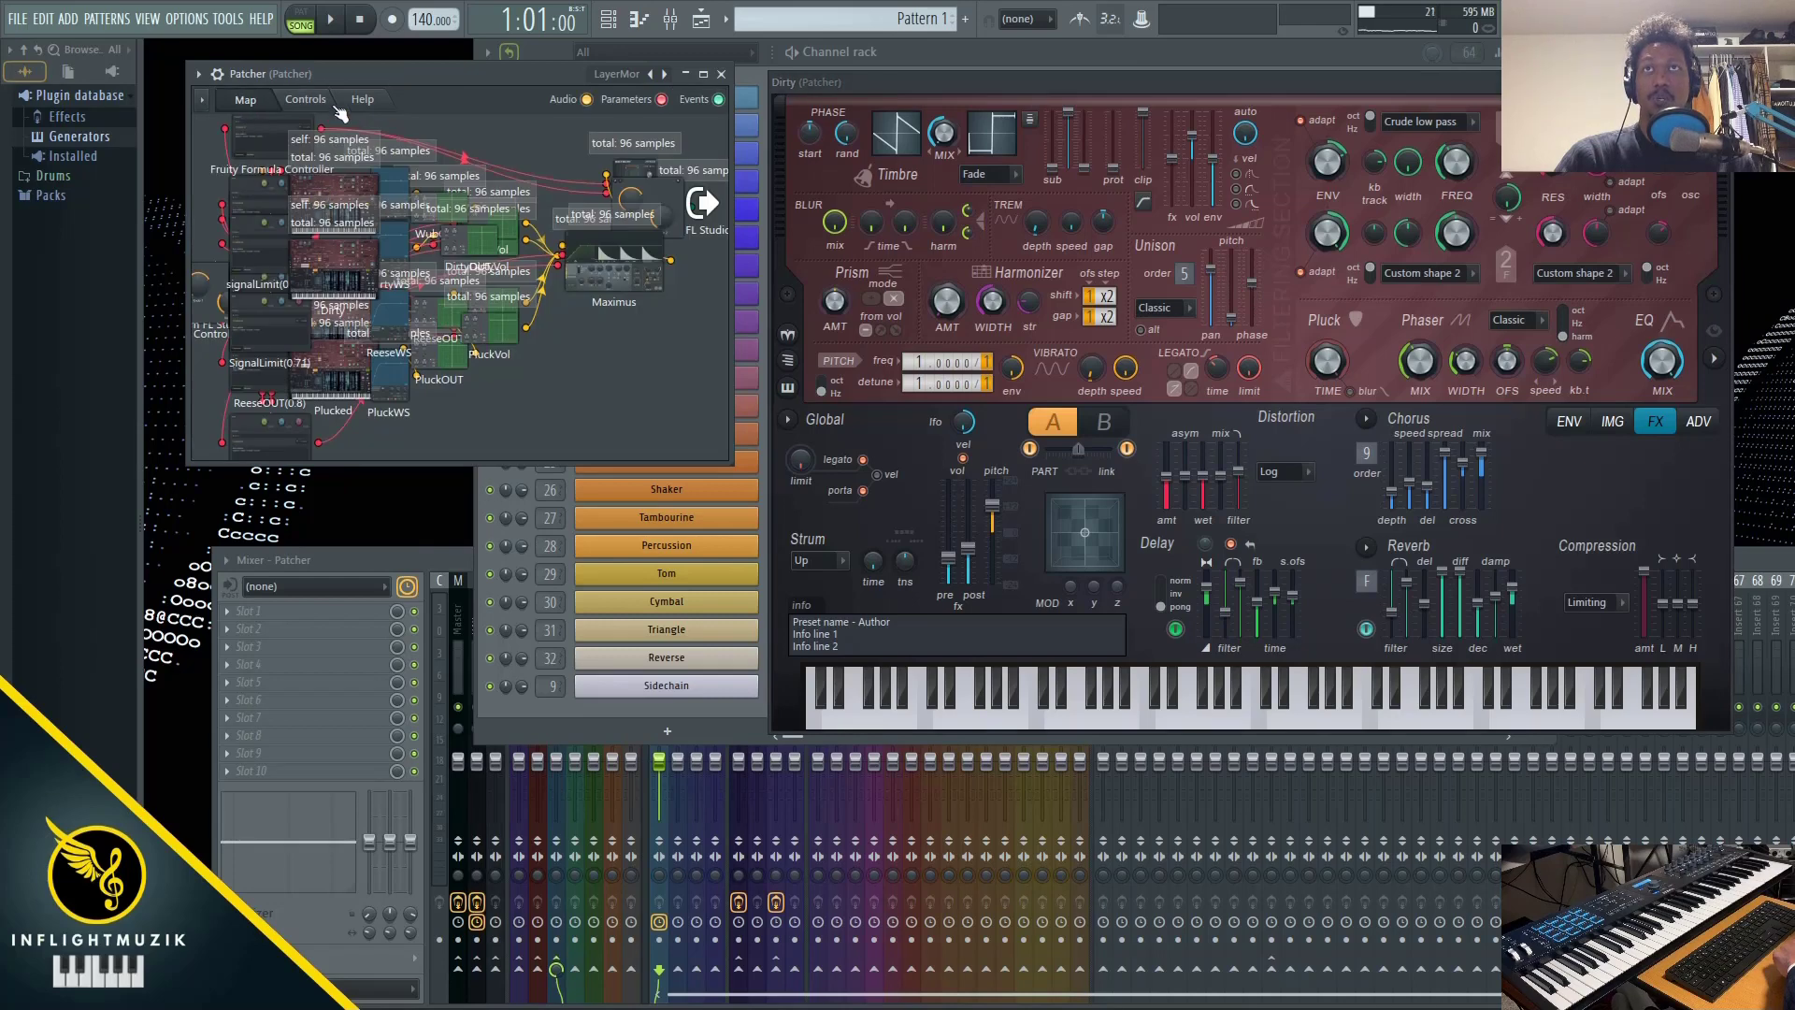
left_click(305, 100)
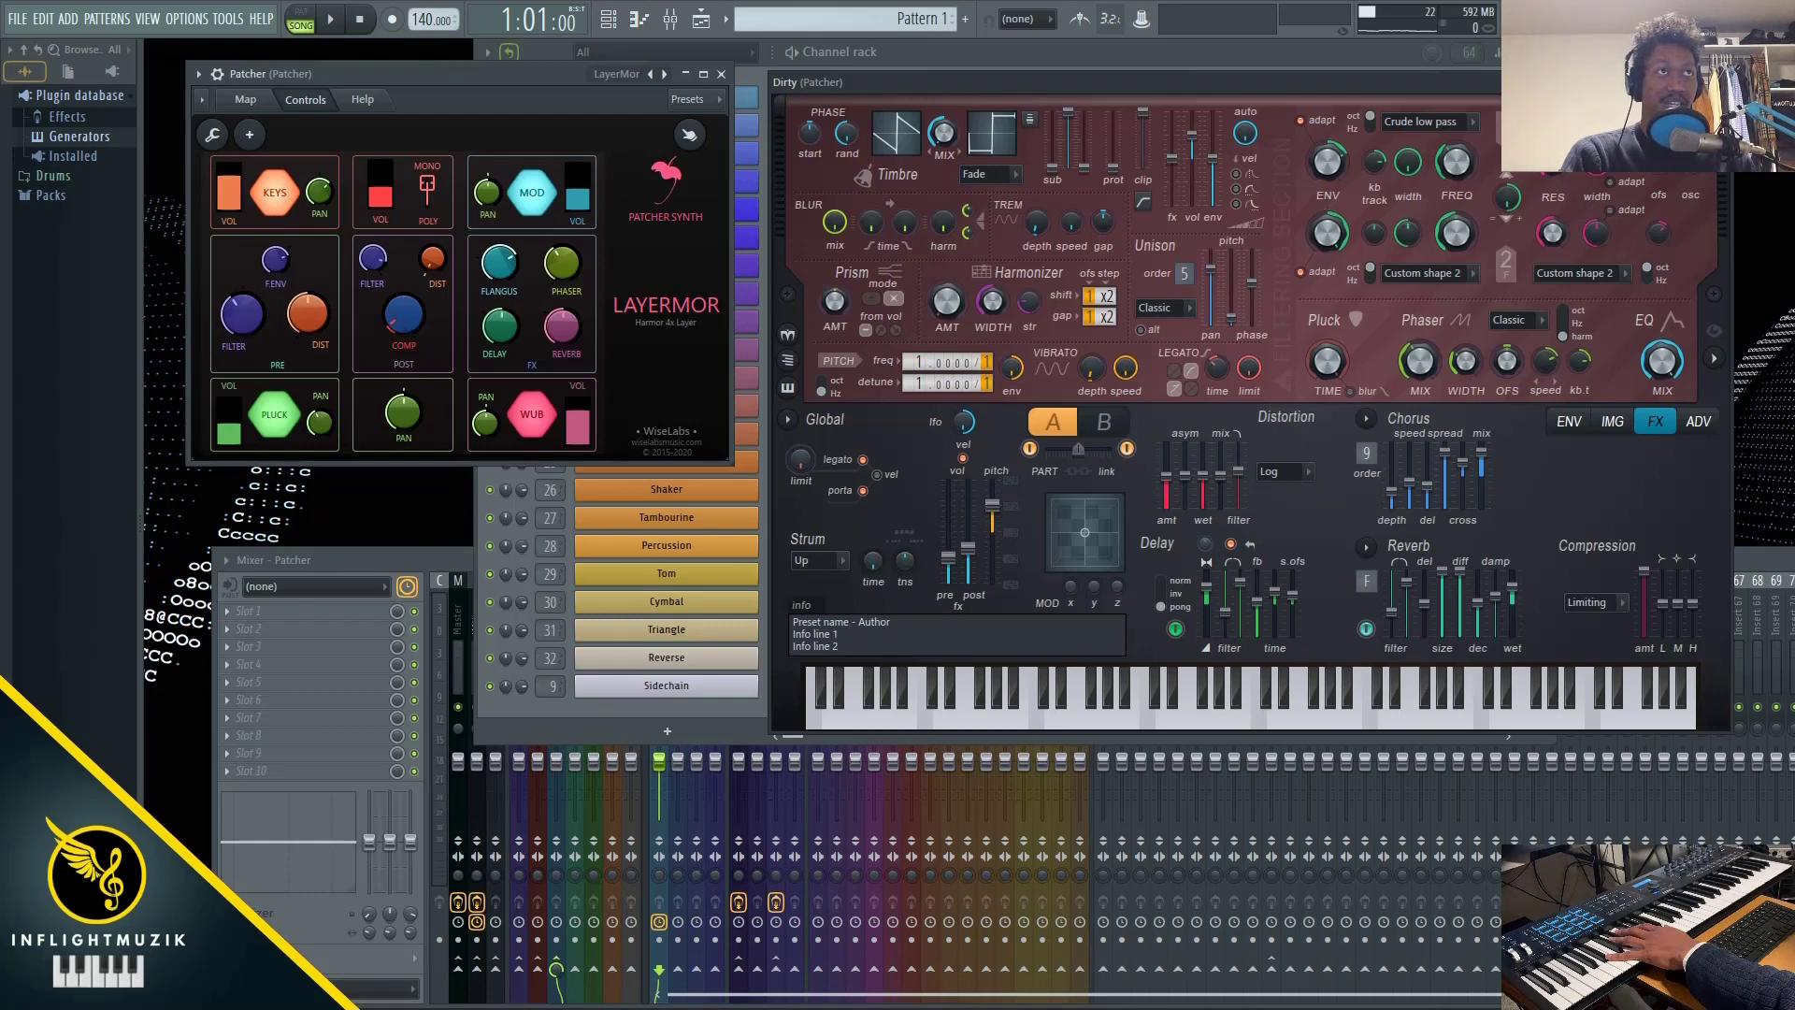
Load the Moonlight EP preset from the Keyboard category into the Dirty Harmor
left_click(1674, 82)
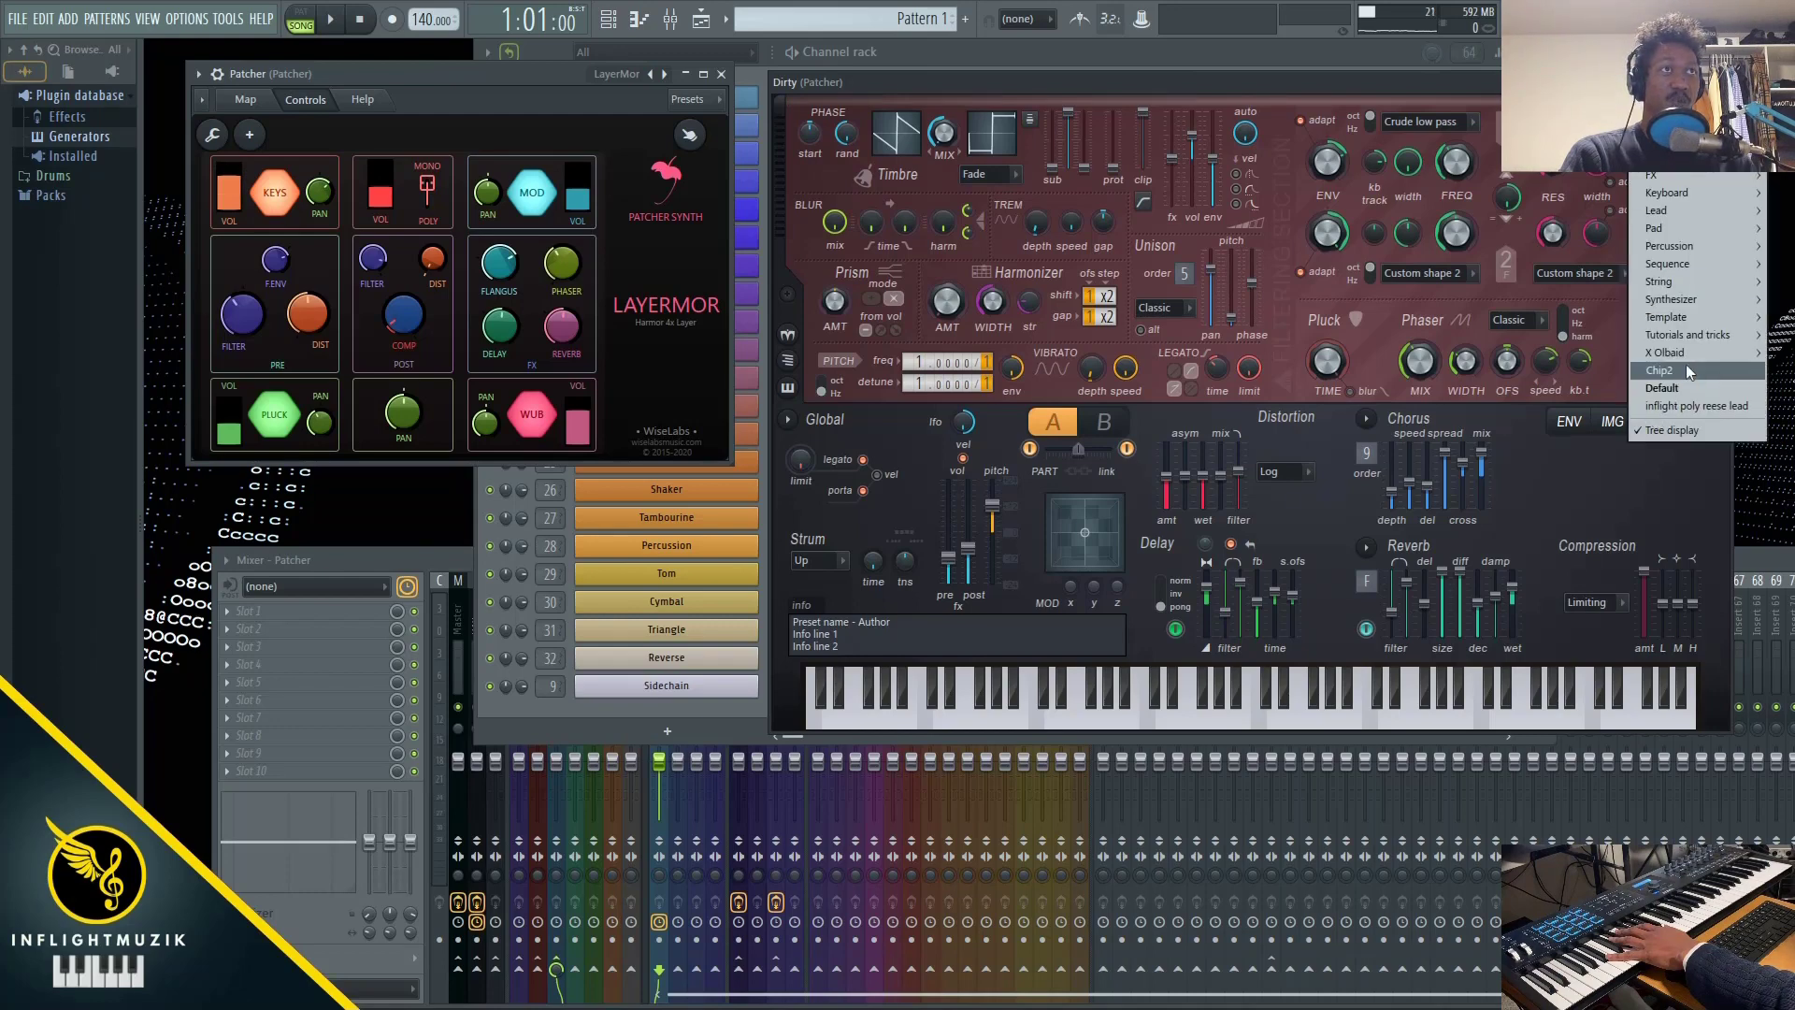
mouse_move(1674, 192)
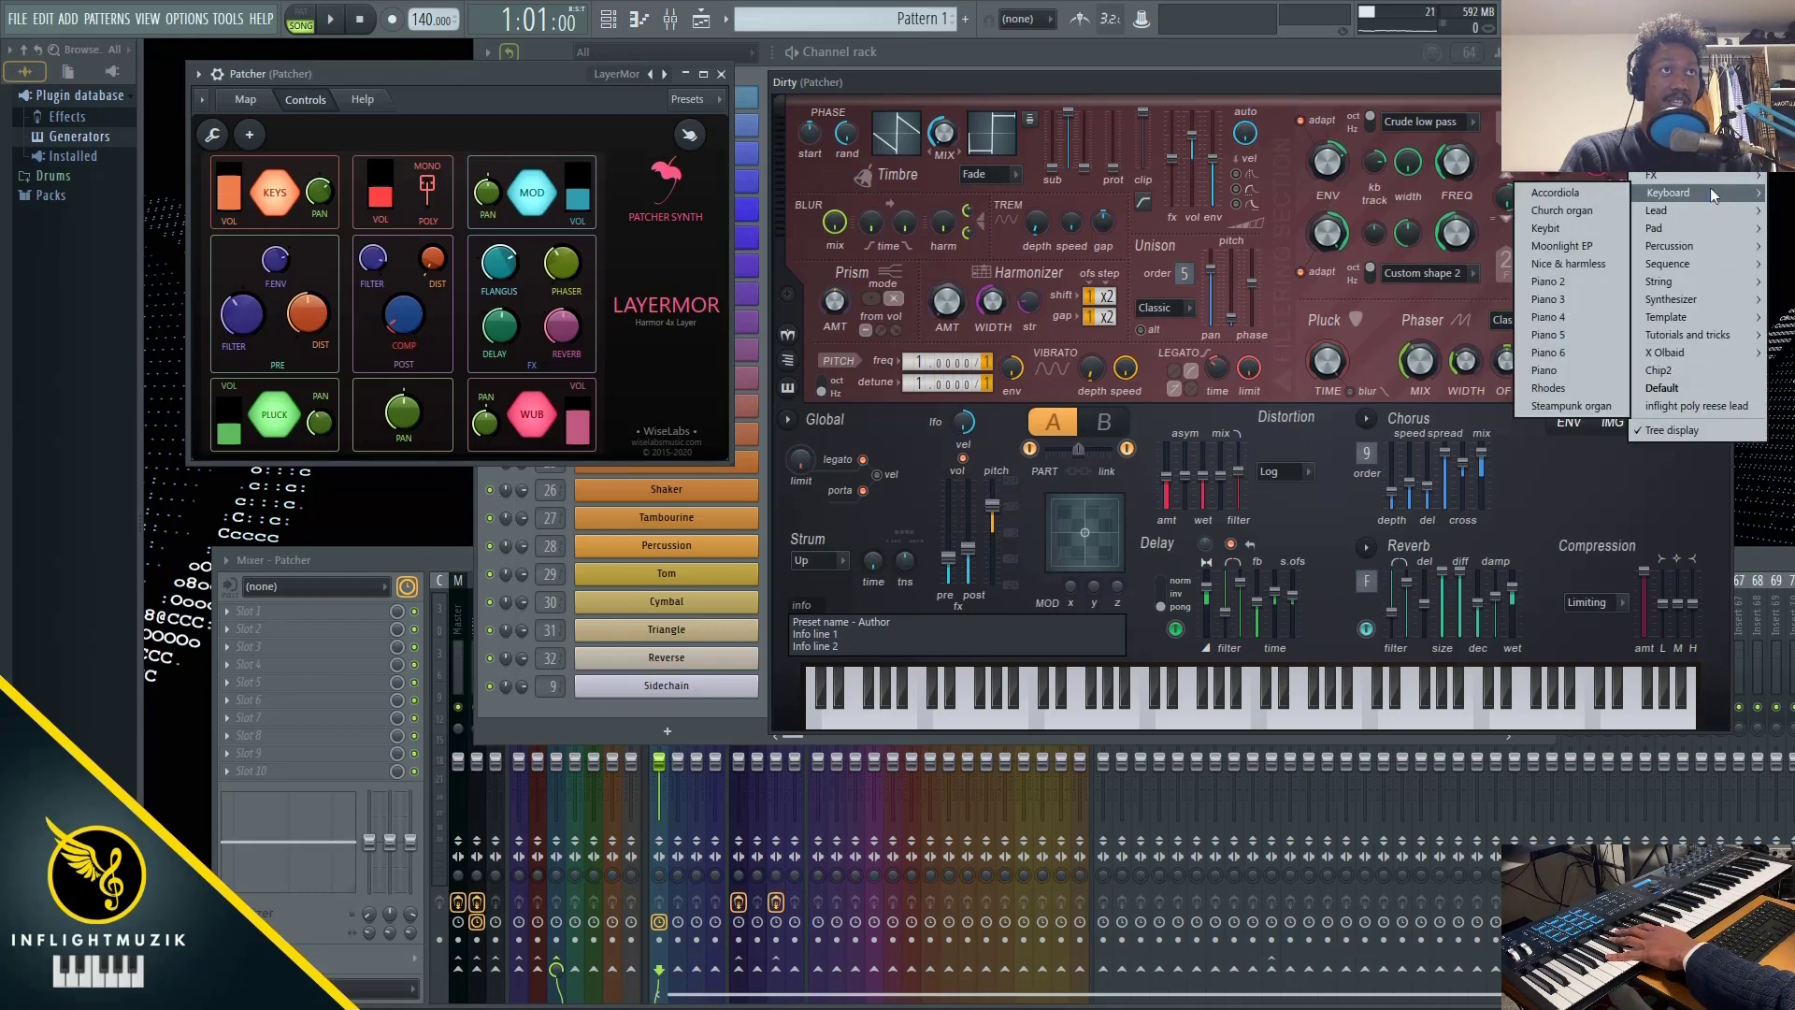
left_click(1563, 246)
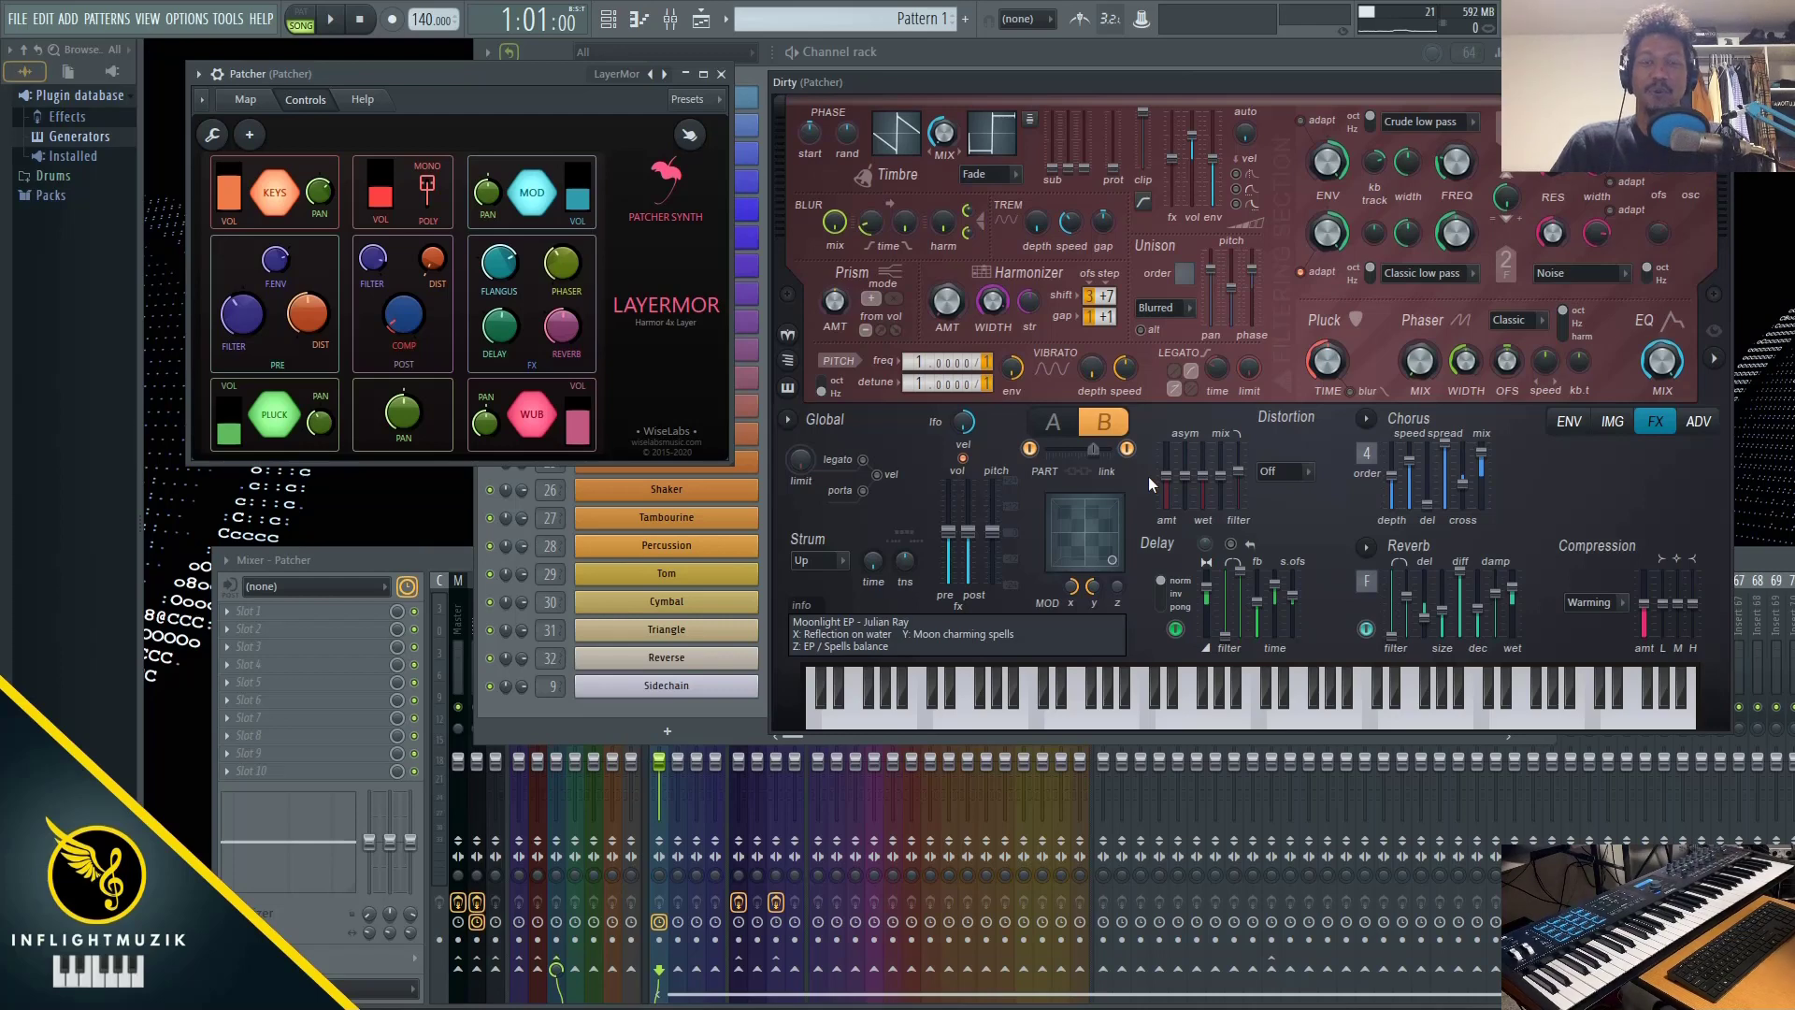
Load the Reezor preset from the X WiseLabs category into Patcher
left_click(605, 83)
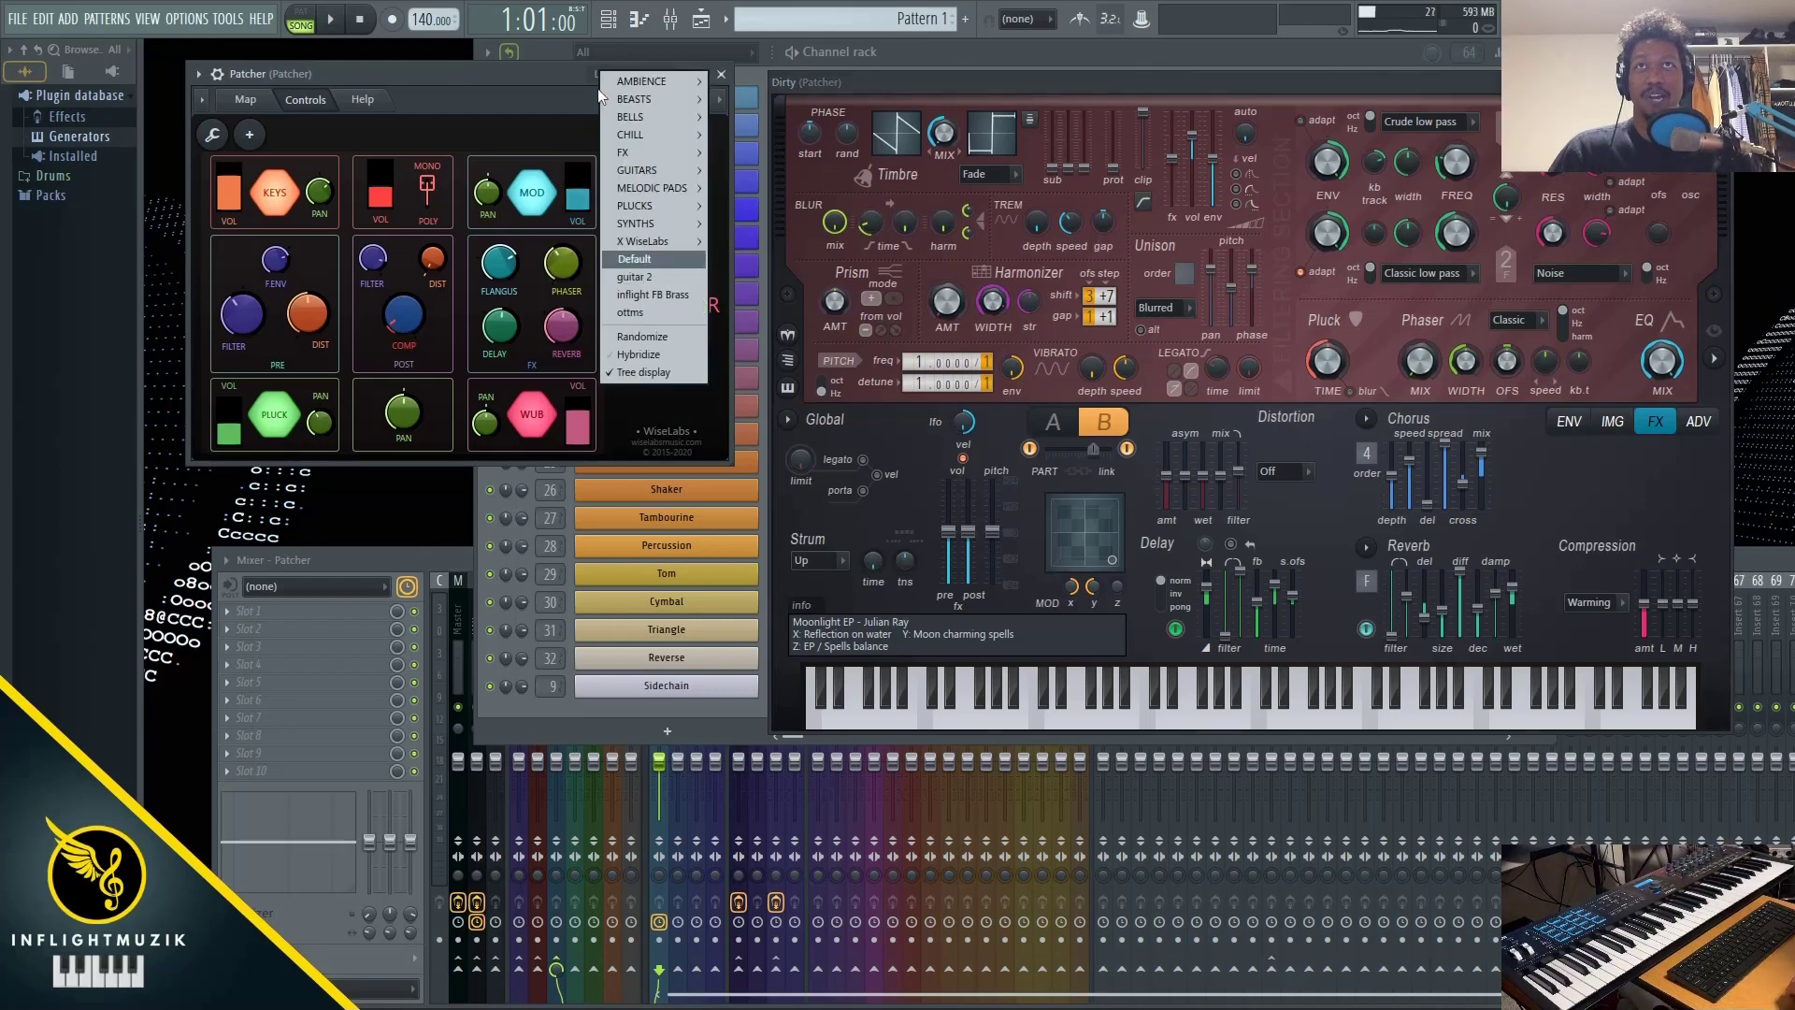
mouse_move(660, 245)
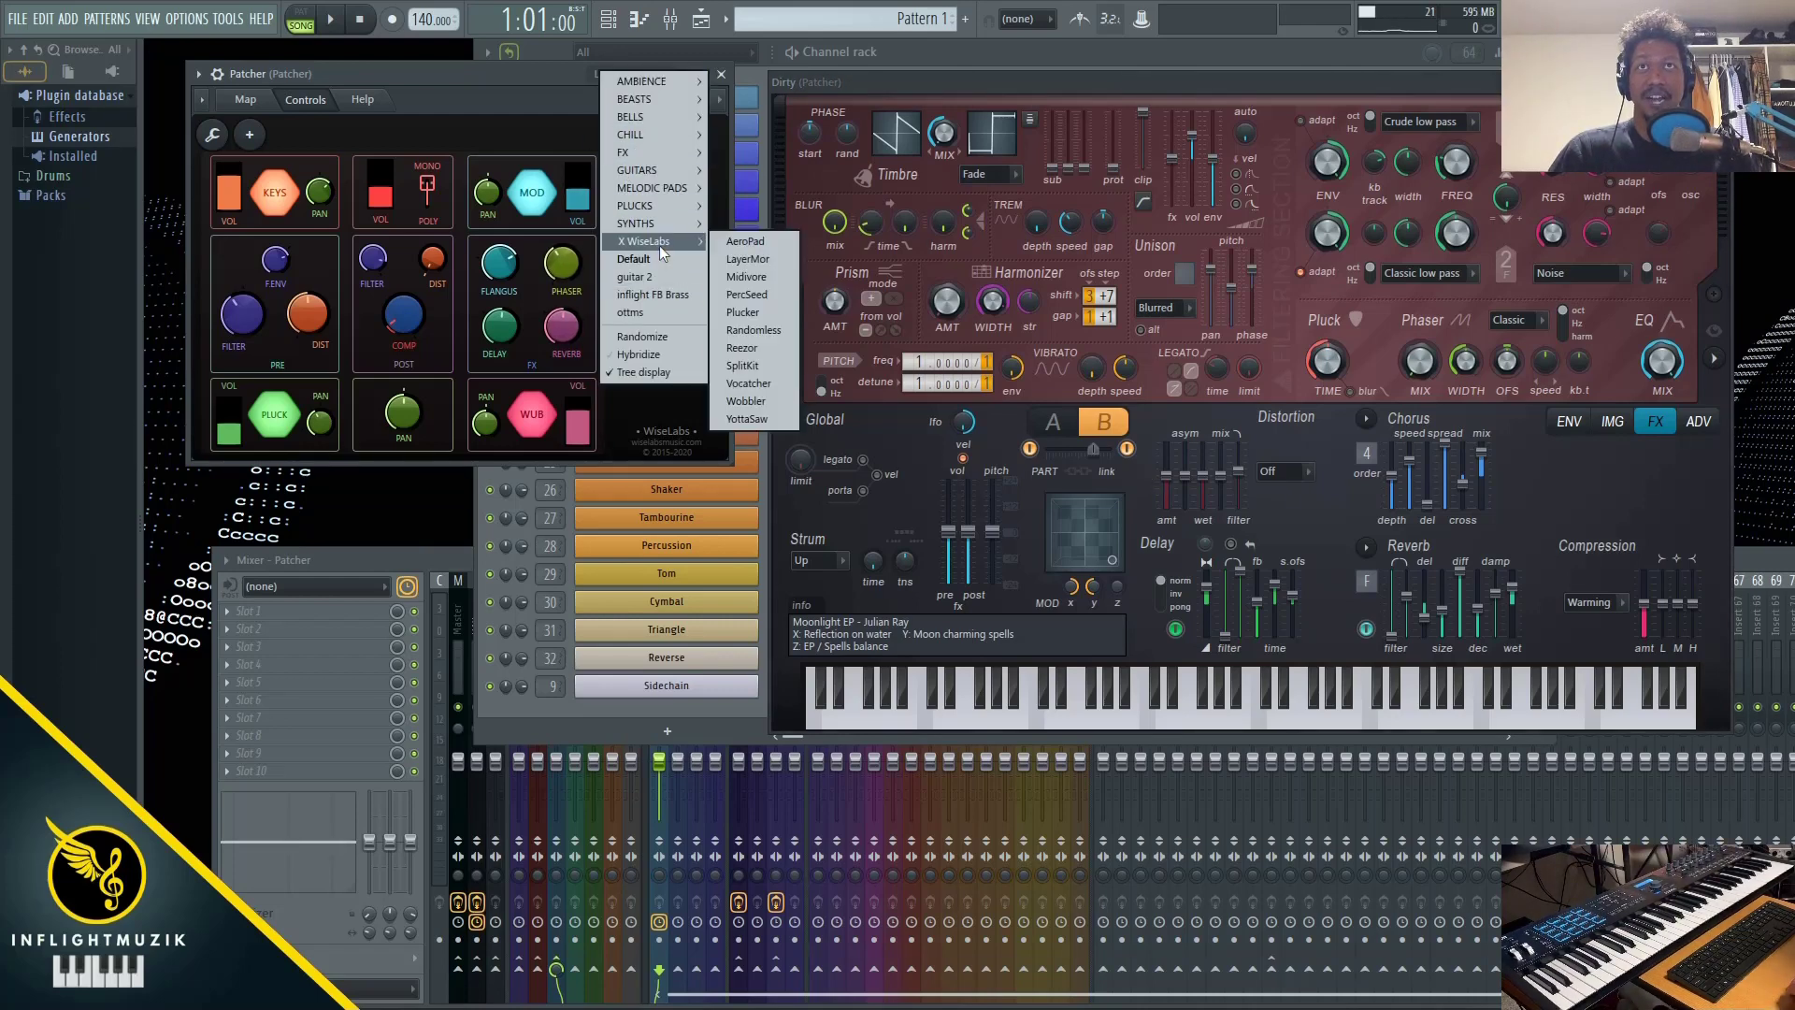
left_click(763, 350)
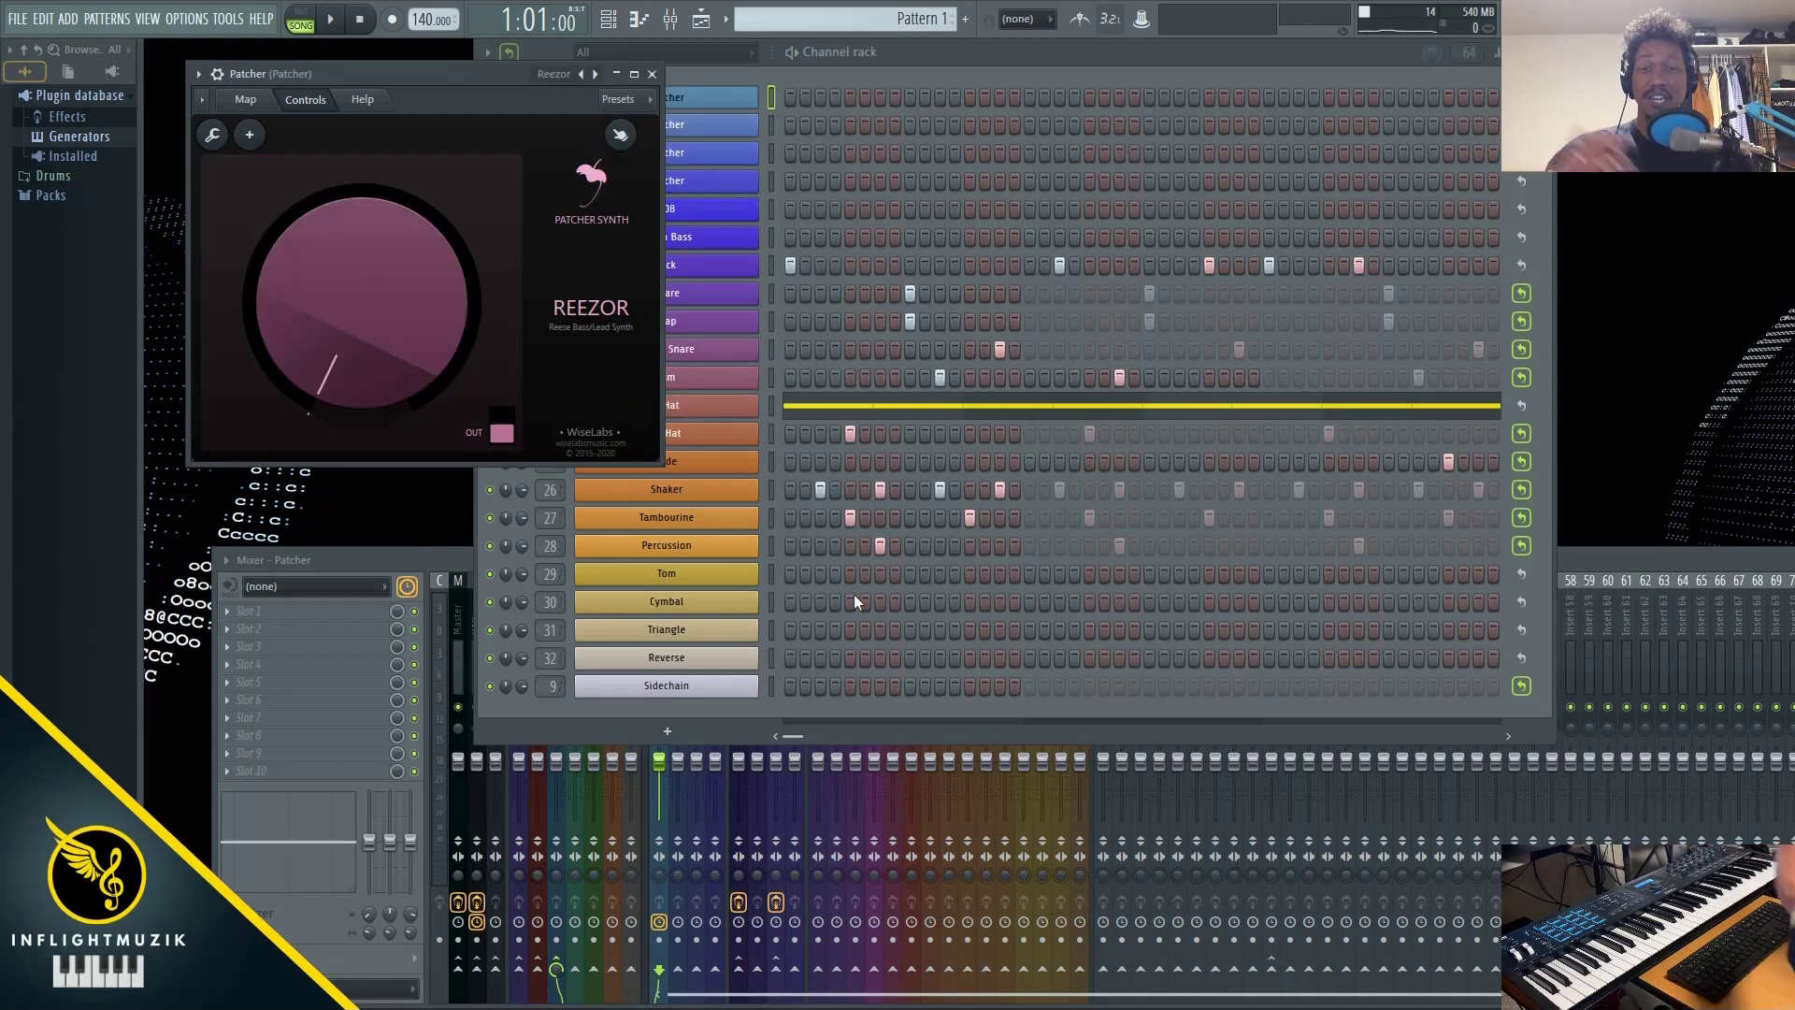